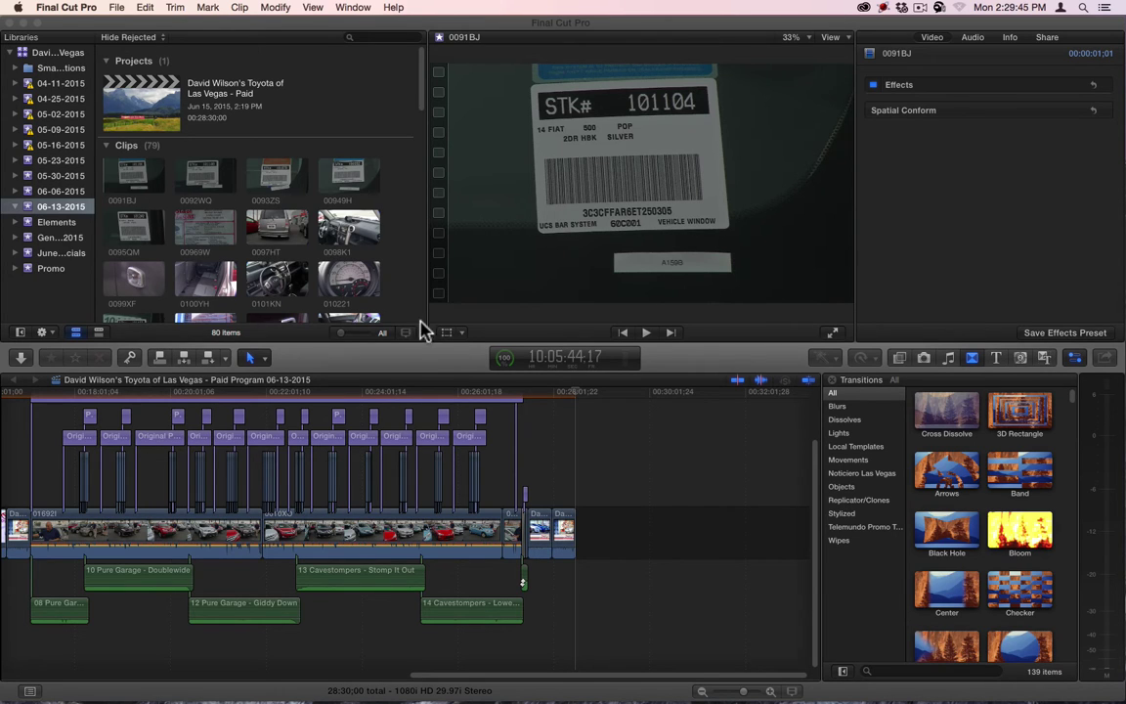
# Scrub the timeline to the salesman's 2012 Scion xB shot and play from there.
pyautogui.click(69, 396)
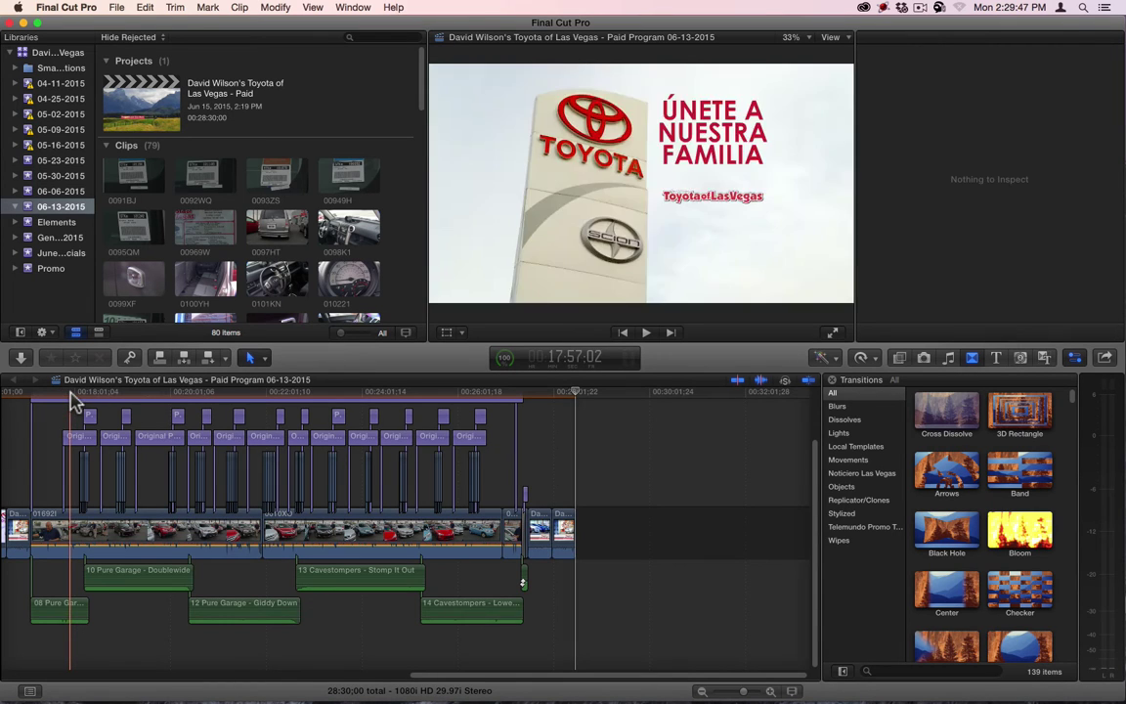
pyautogui.moveTo(69, 396); pyautogui.dragTo(78, 398)
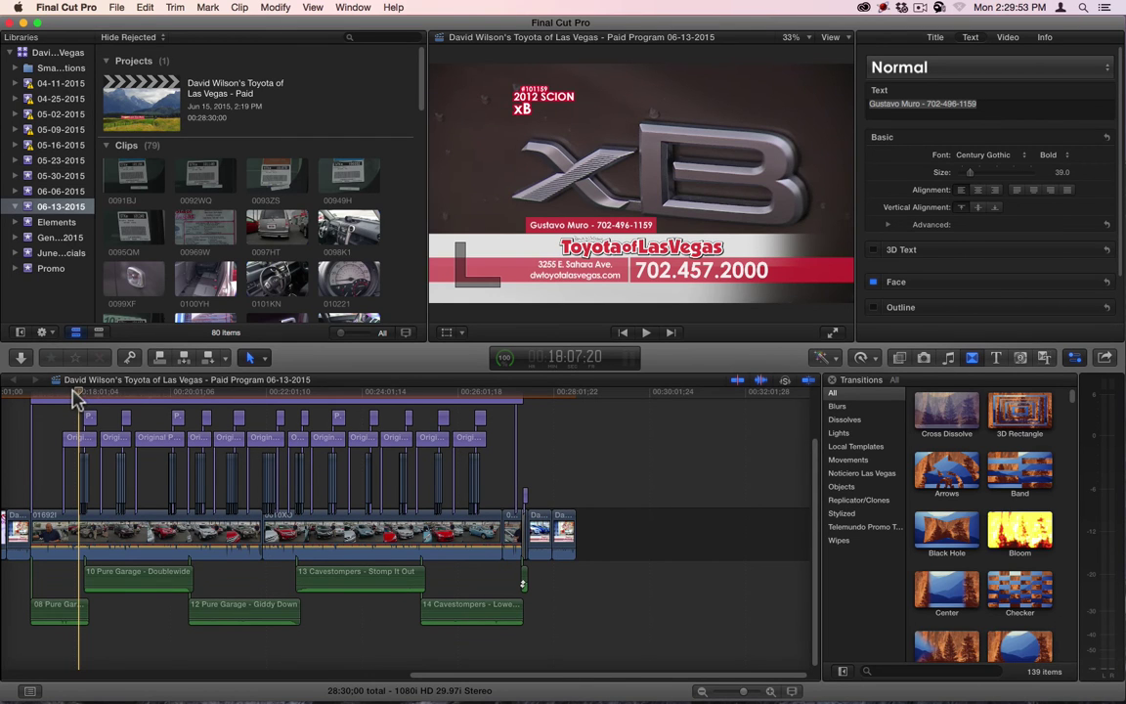
pyautogui.moveTo(79, 398)
pyautogui.mouseDown()
pyautogui.moveTo(395, 402)
pyautogui.moveTo(442, 415)
pyautogui.moveTo(432, 401)
pyautogui.moveTo(394, 414)
pyautogui.moveTo(111, 425)
pyautogui.moveTo(61, 415)
pyautogui.moveTo(75, 409)
pyautogui.moveTo(71, 398)
pyautogui.mouseUp()
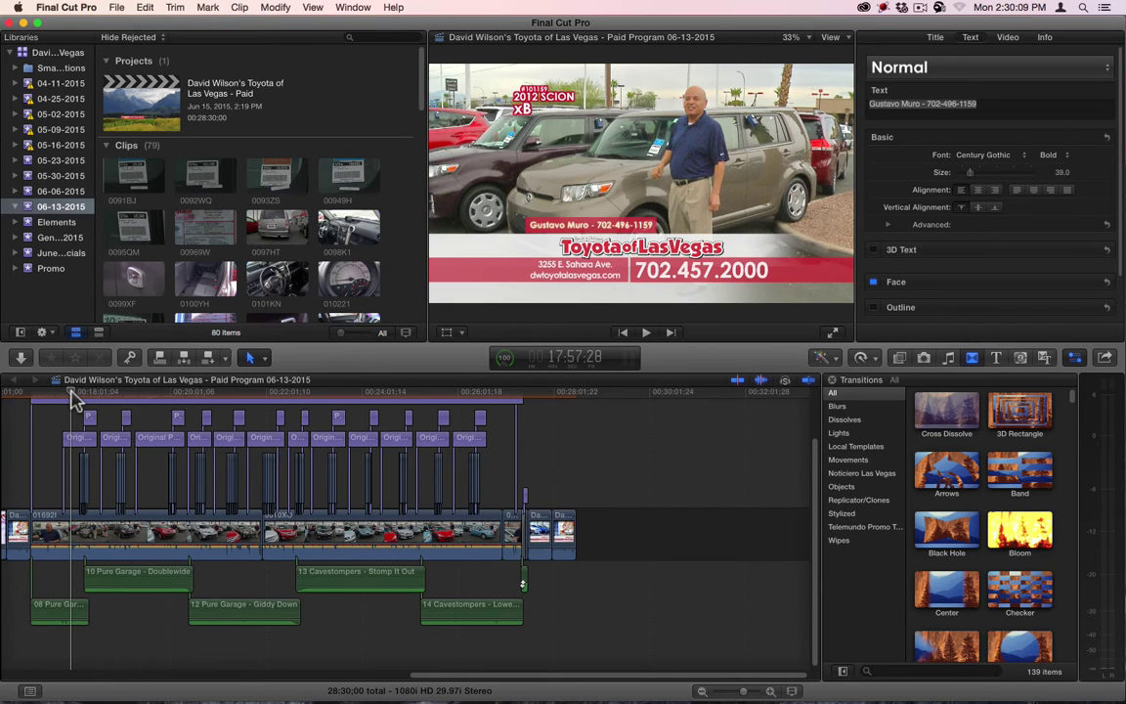
pyautogui.press('space')
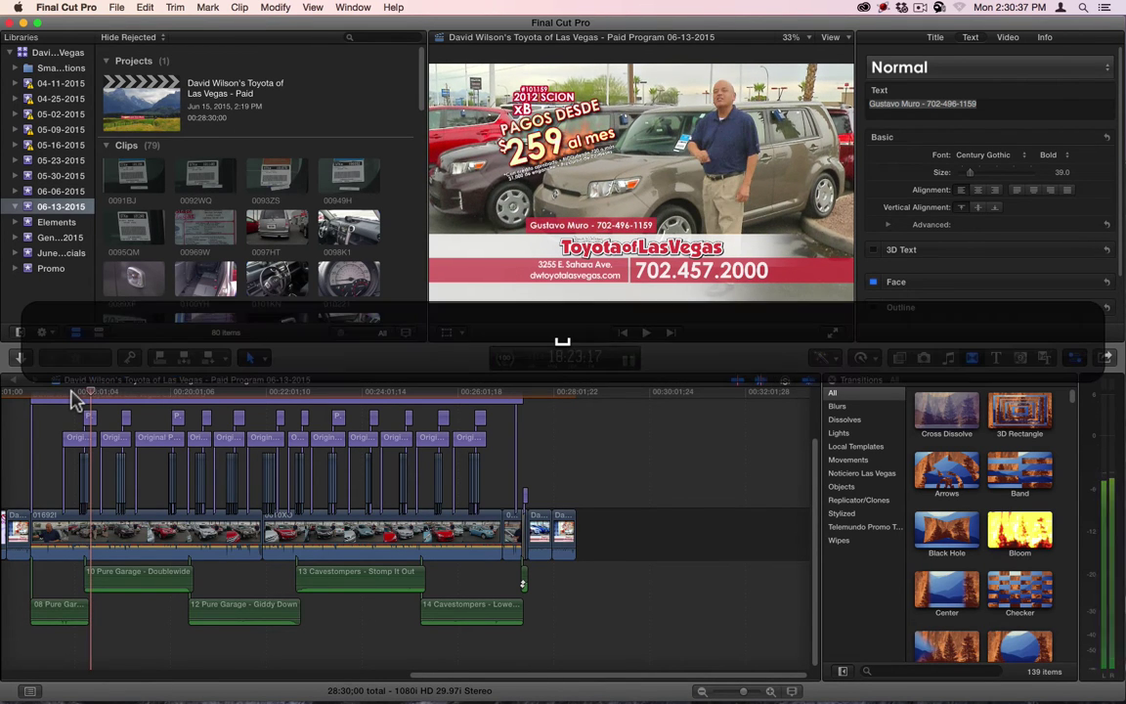
# Return to 17:57:28, pick a Viewer display option, and replay through the '$259 al mes' graphic, then stop.
pyautogui.click(72, 395)
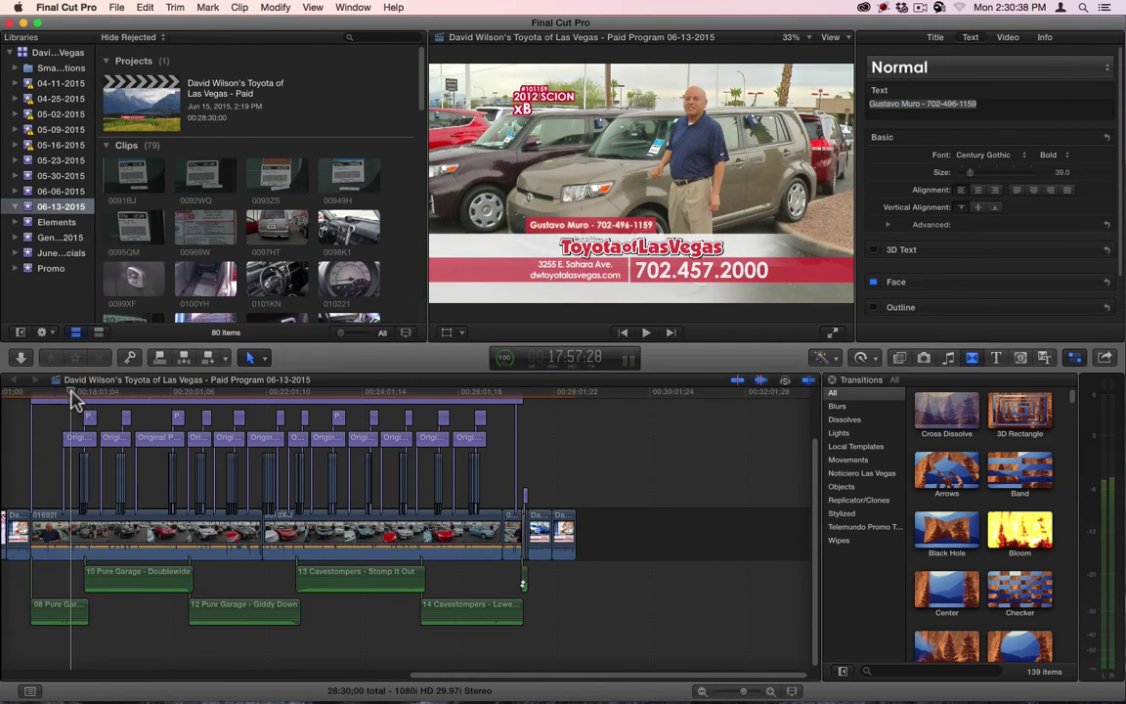
pyautogui.click(836, 43)
pyautogui.click(861, 154)
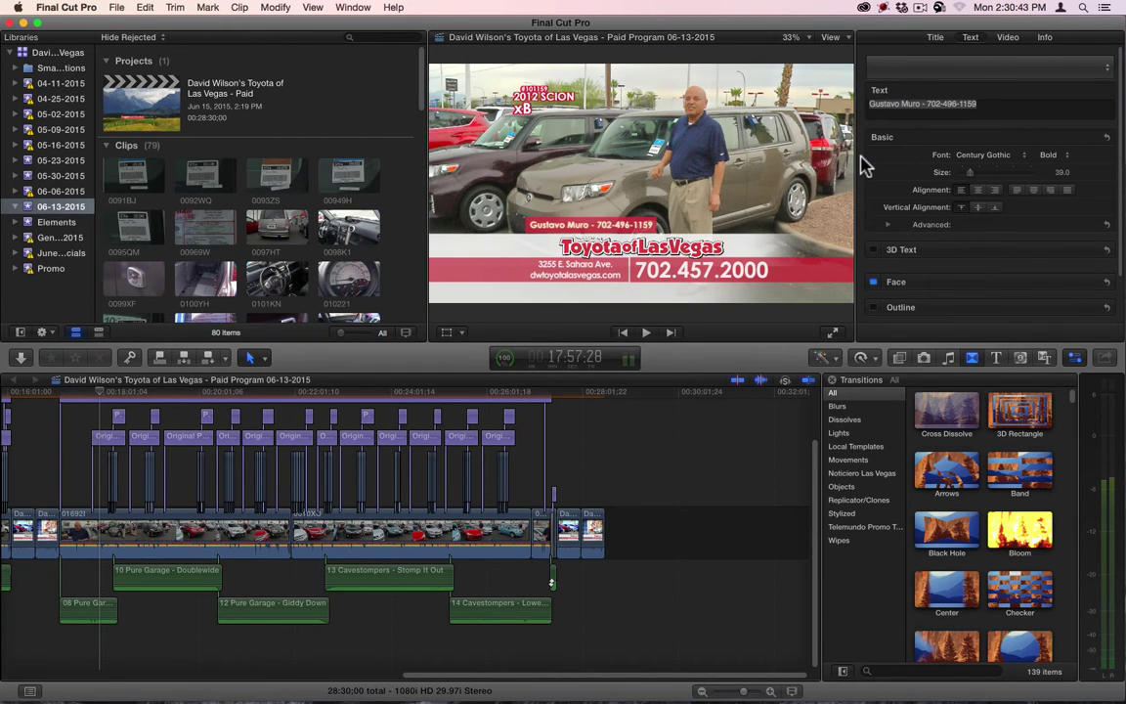
pyautogui.press('space')
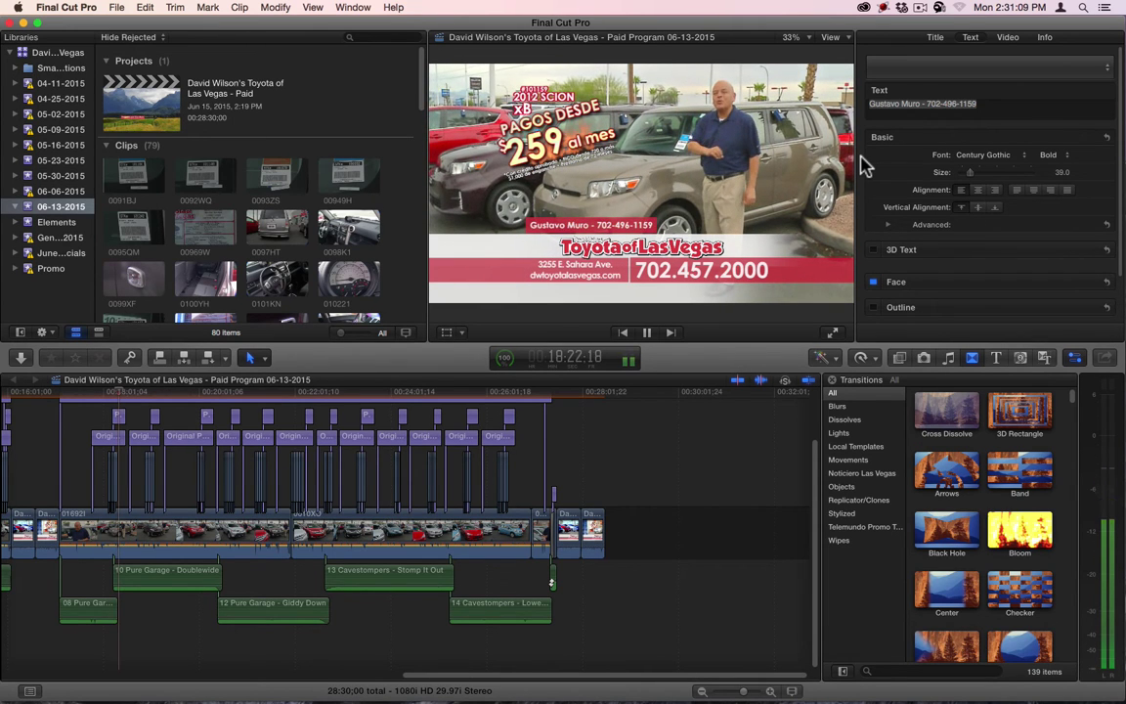
pyautogui.press('space')
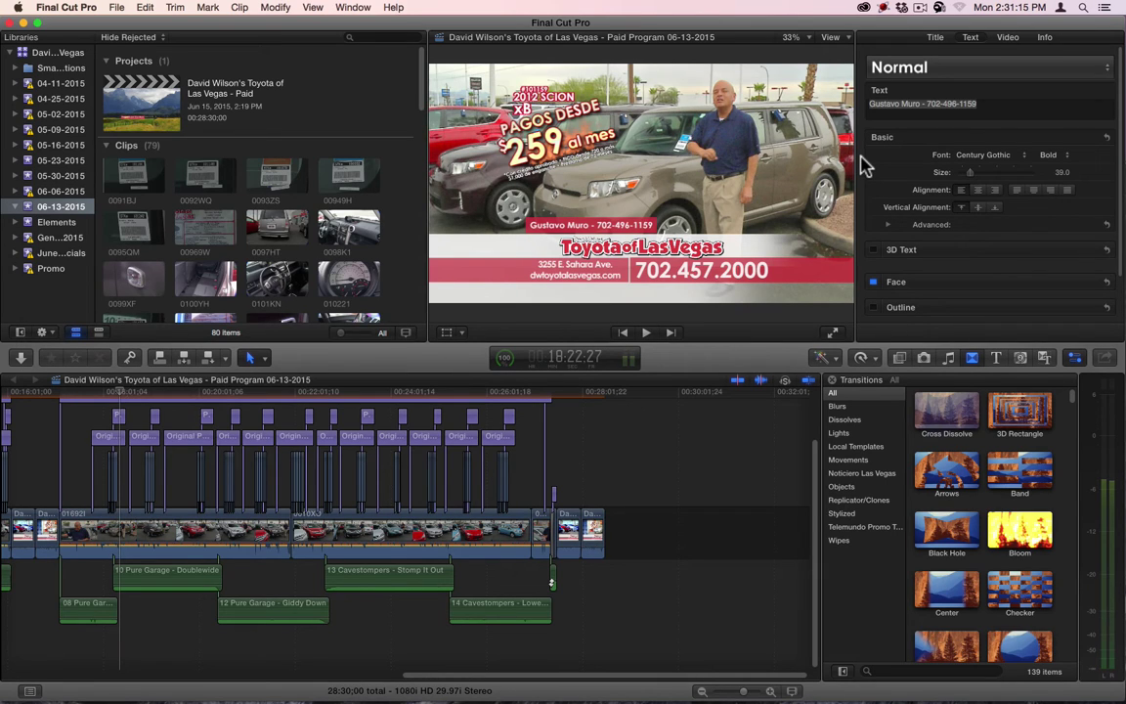
pyautogui.scroll(-2, 879, 162)
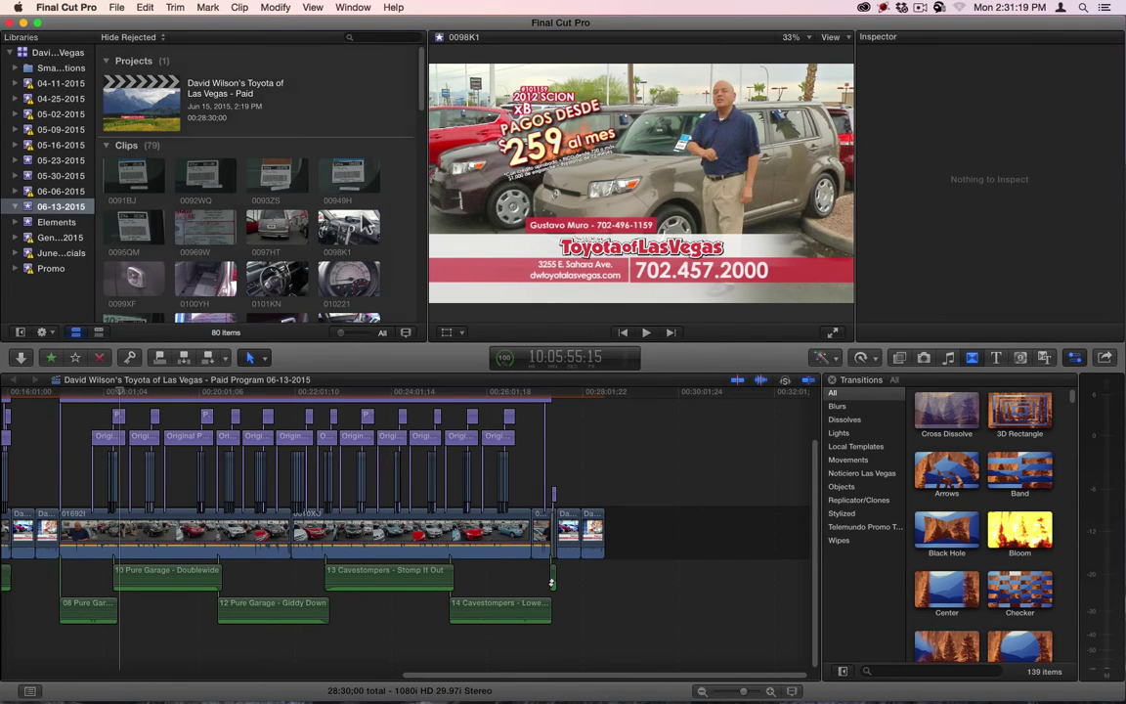
# Set the Viewer's View menu to play Optimized/Original media instead of proxy.
pyautogui.click(327, 207)
pyautogui.click(836, 41)
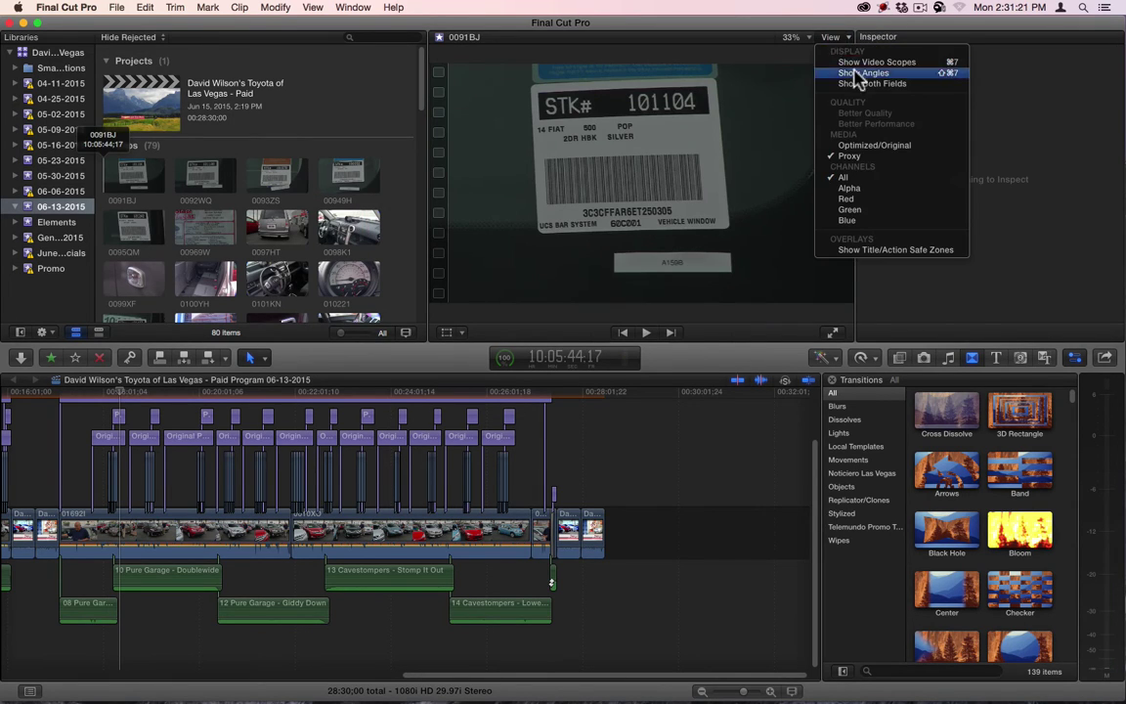
pyautogui.click(873, 145)
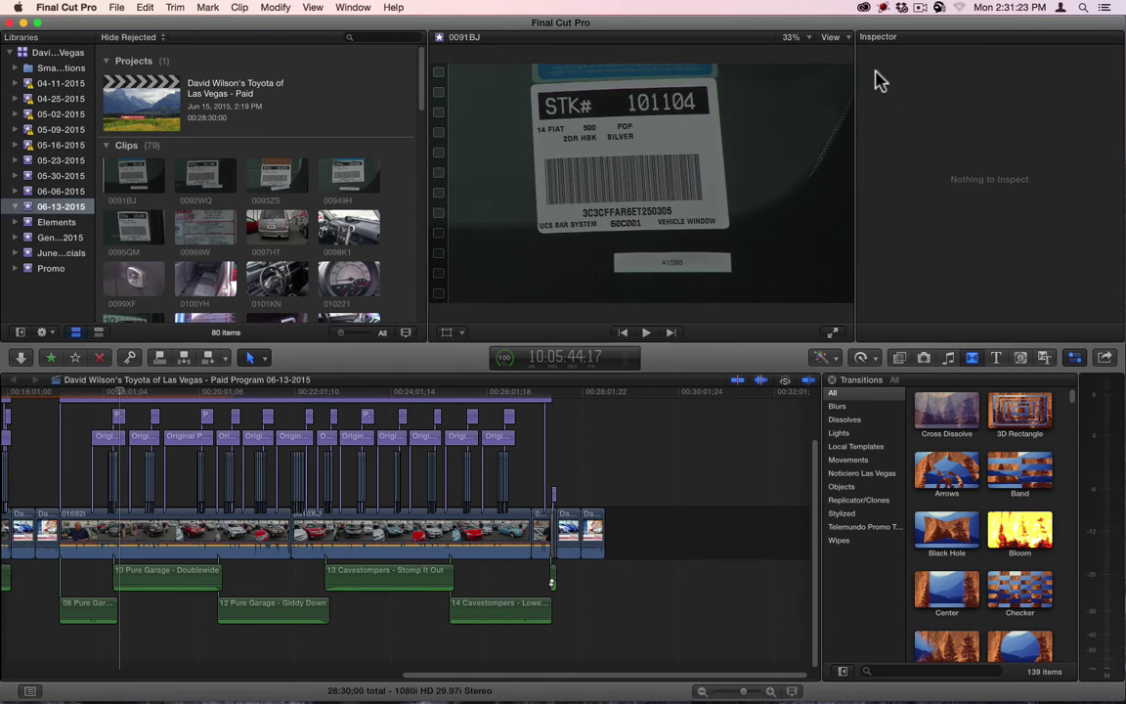
pyautogui.click(835, 41)
pyautogui.click(835, 41)
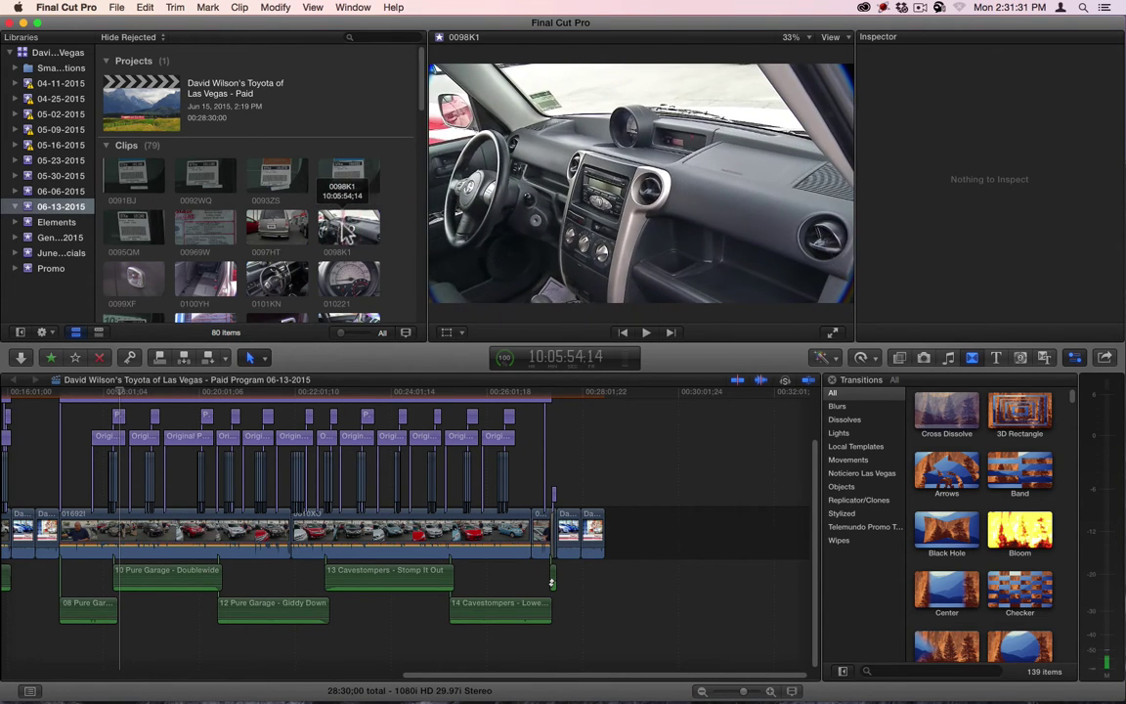
# Check browser clip 0098K1's actions, then go back to the project timeline.
pyautogui.rightClick(347, 224)
pyautogui.click(389, 205)
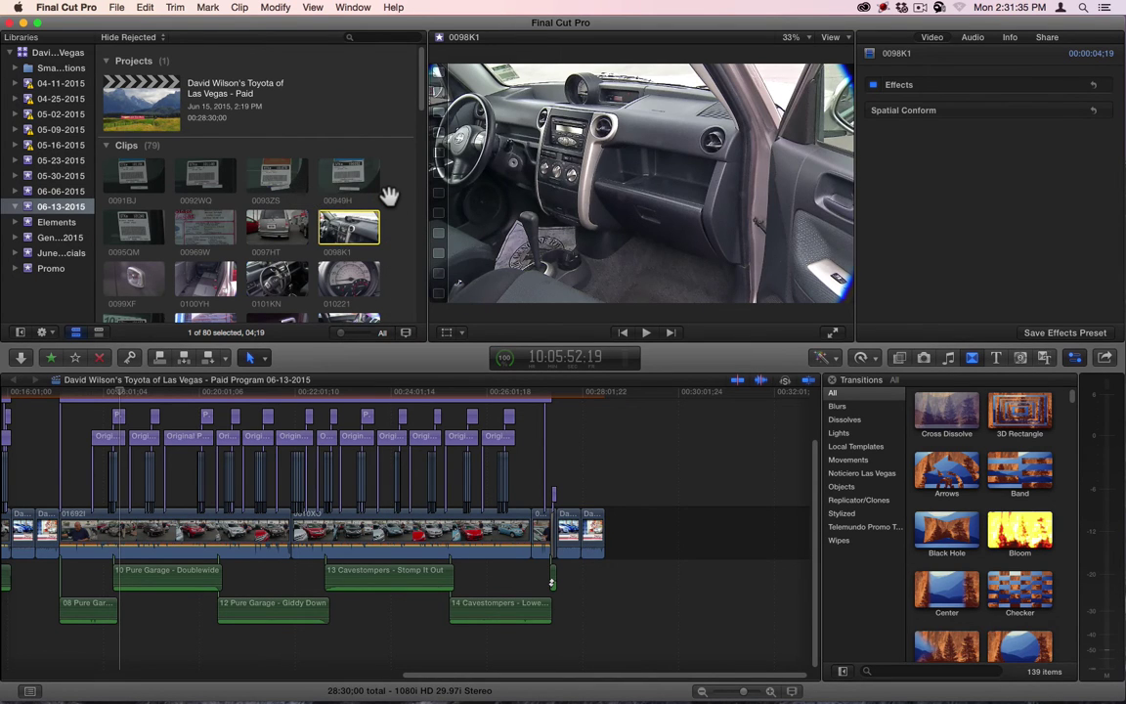
pyautogui.click(126, 391)
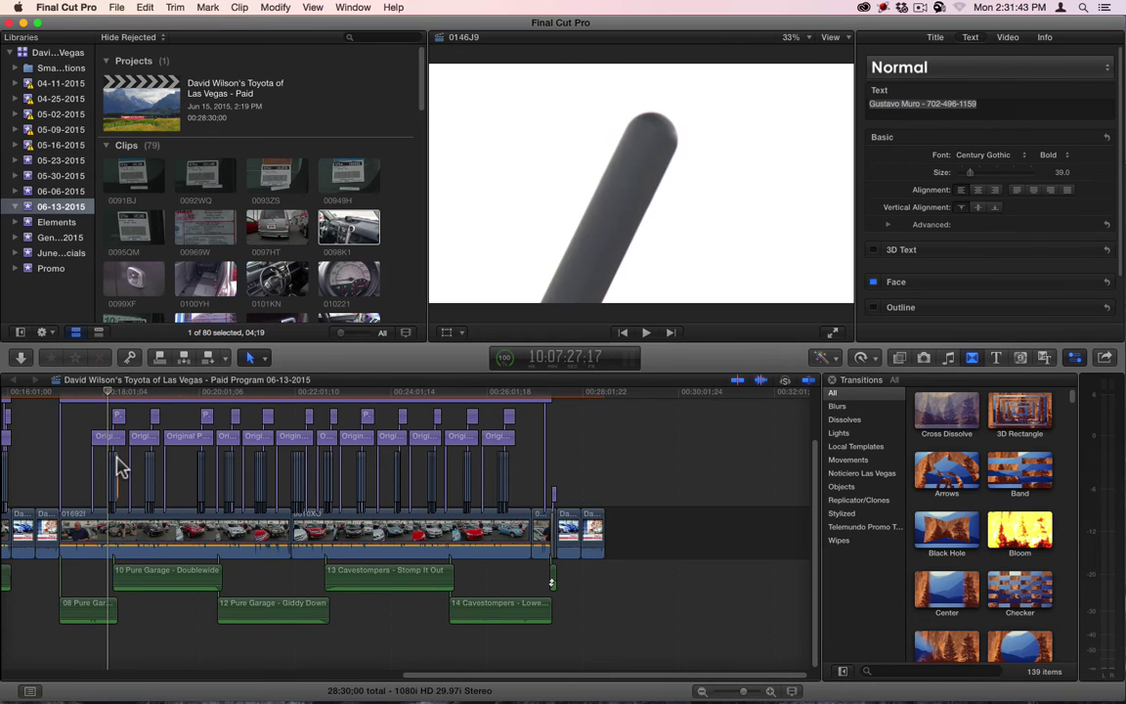
# Zoom the timeline in three steps around the early clips.
pyautogui.press('z')
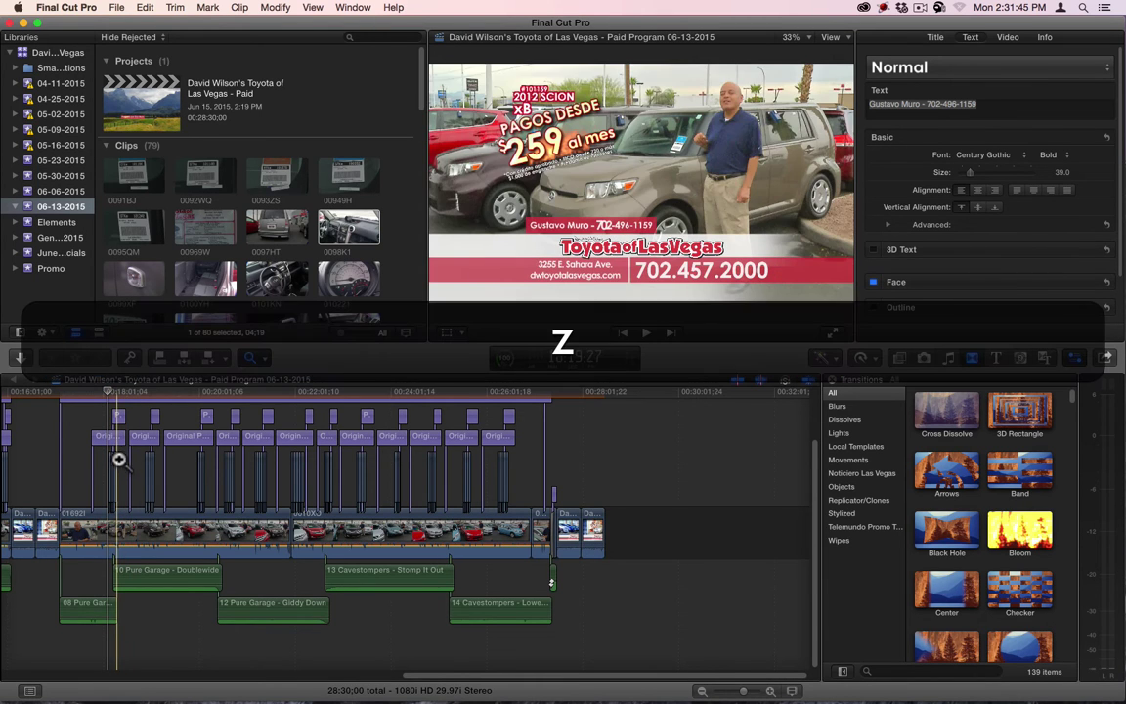
pyautogui.click(112, 467)
pyautogui.click(113, 467)
pyautogui.click(113, 467)
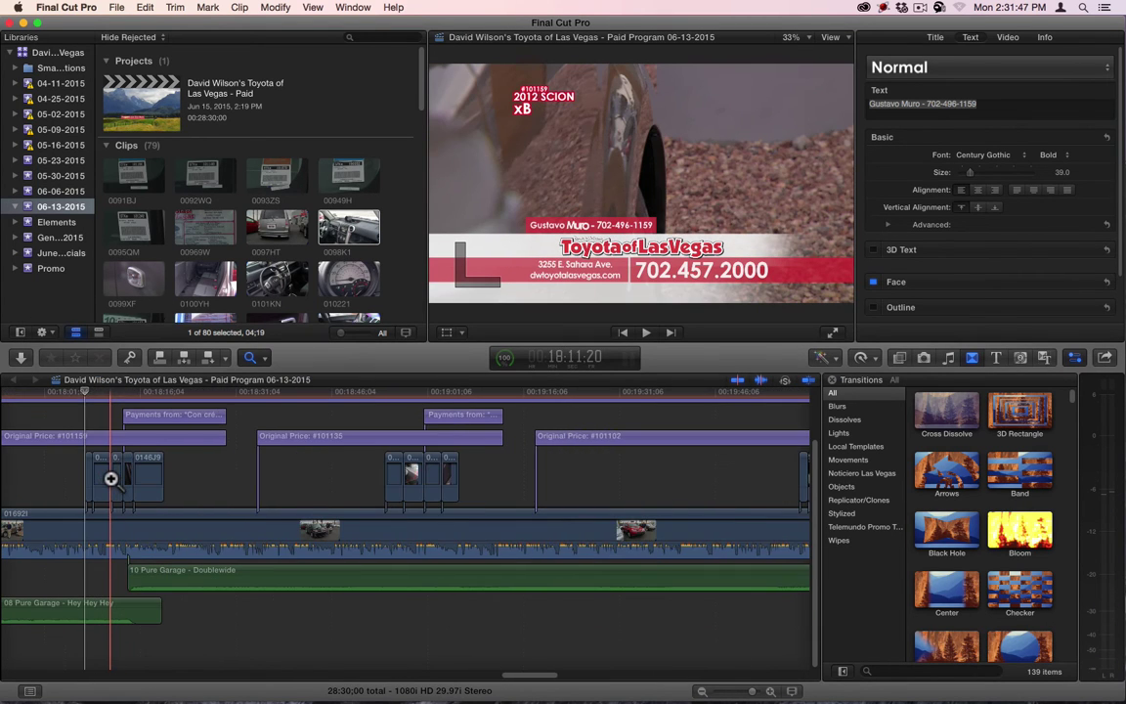
# Park the playhead on connected clip 0142SJ, the Scion xB interior shot.
pyautogui.press('a')
pyautogui.click(101, 399)
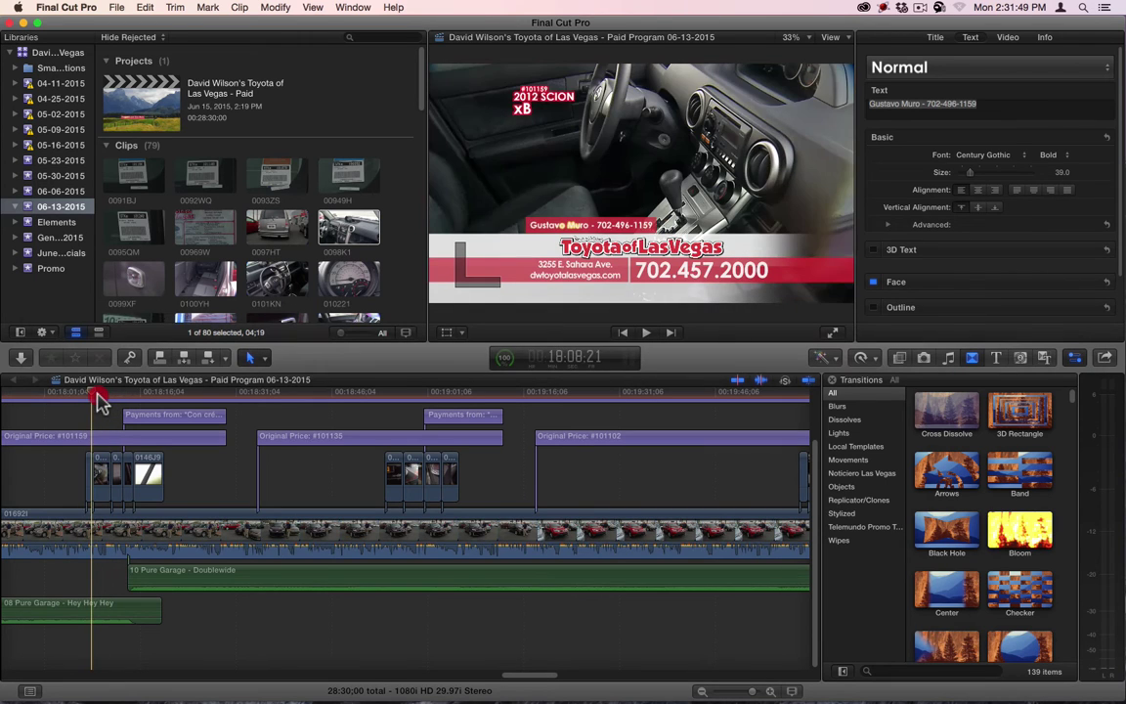
pyautogui.moveTo(102, 399); pyautogui.dragTo(98, 398)
pyautogui.click(99, 398)
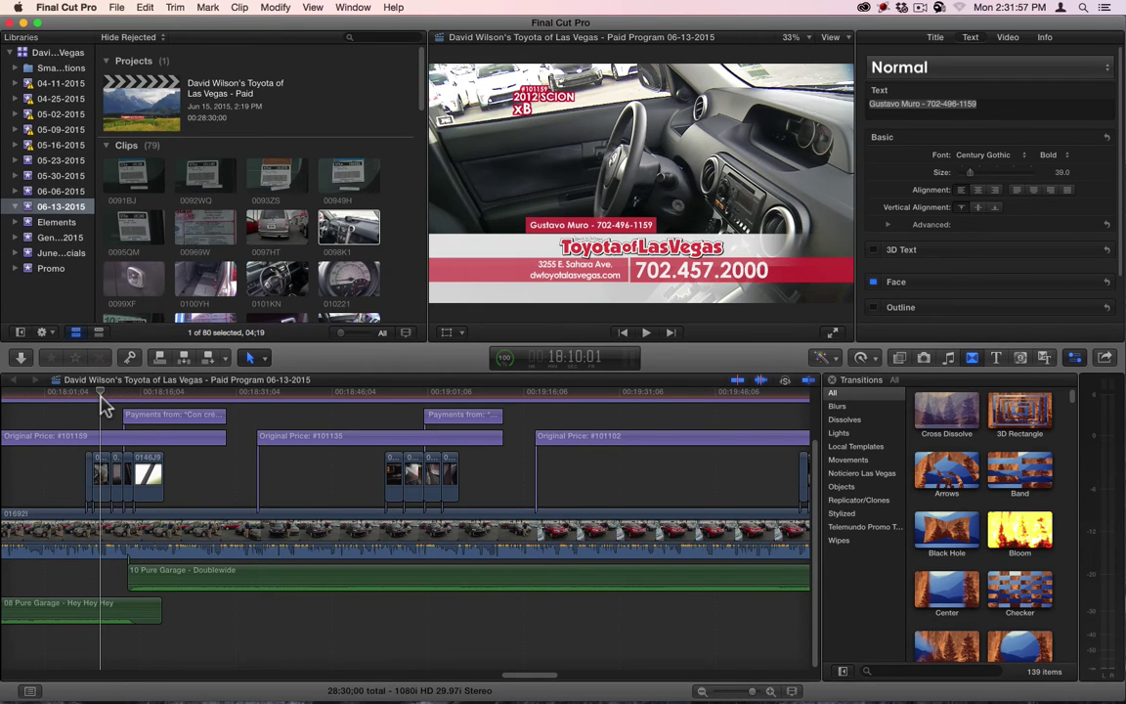
# Reveal connected clip 0142SJ in the browser's 06-13-2015 event.
pyautogui.rightClick(102, 468)
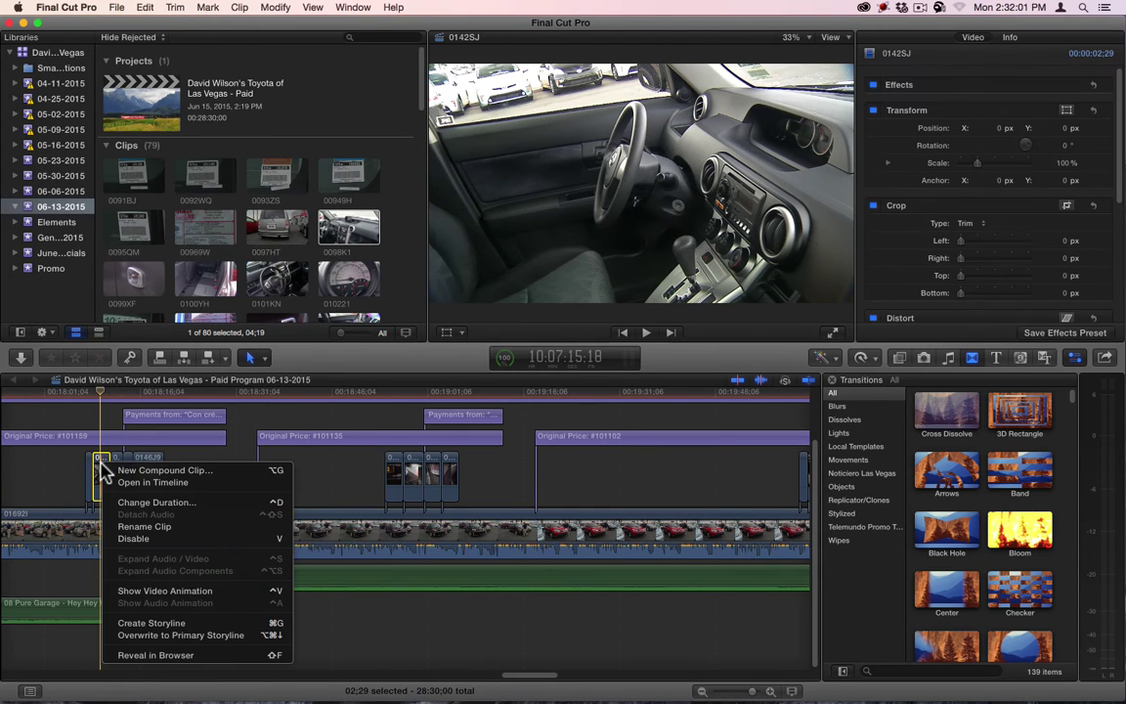
pyautogui.click(166, 655)
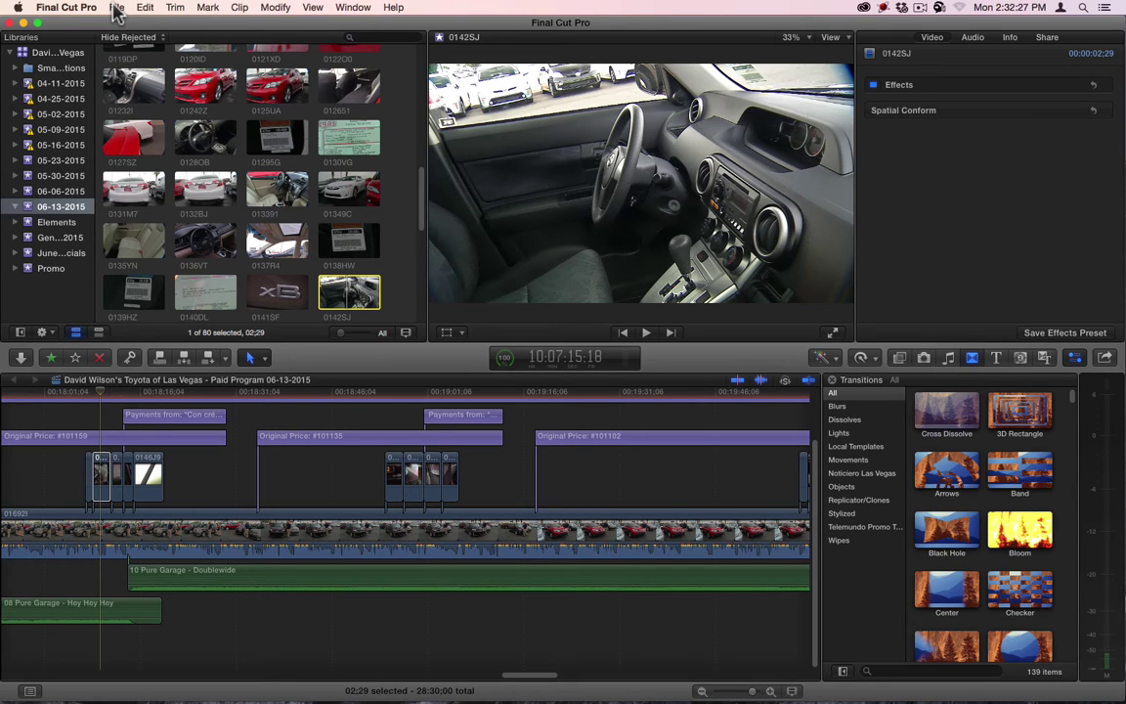
# Select the 06-13-2015 event and open the File menu for it.
pyautogui.click(116, 8)
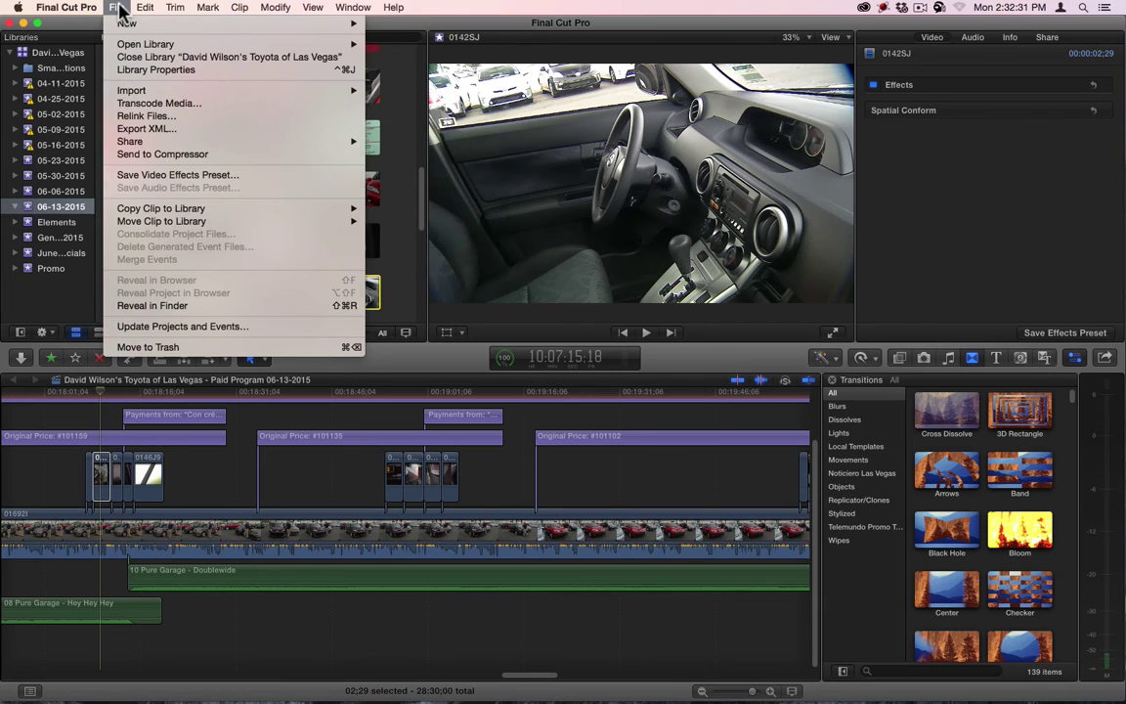
pyautogui.click(120, 10)
pyautogui.click(403, 280)
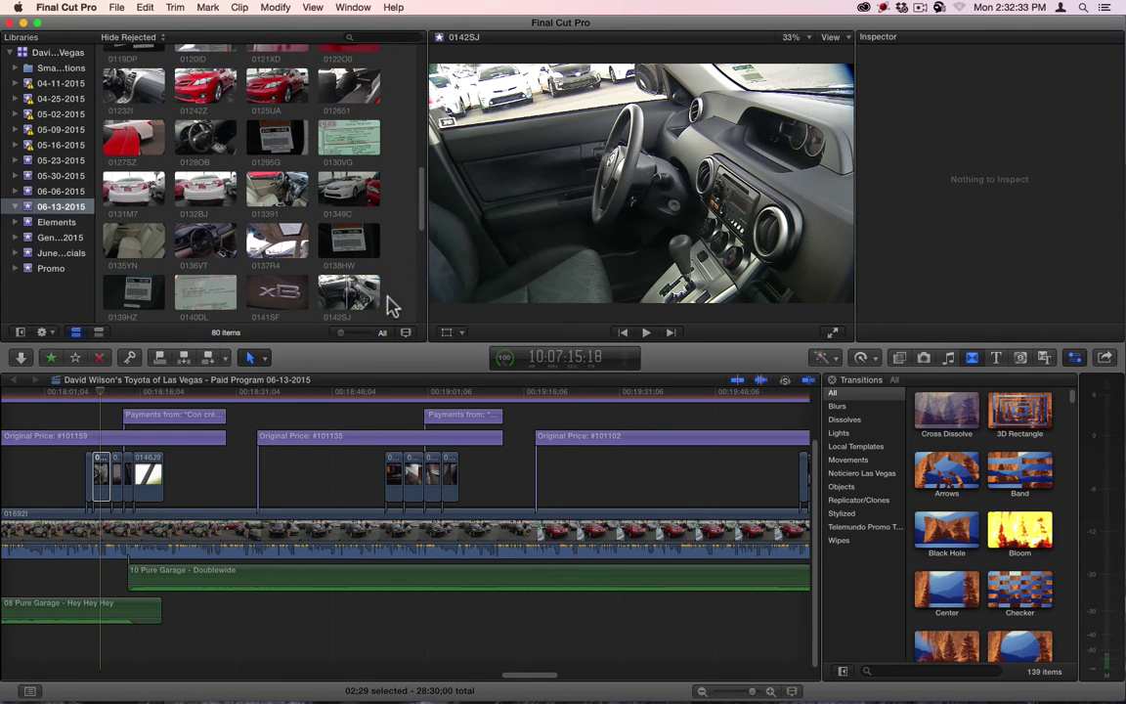
pyautogui.click(119, 7)
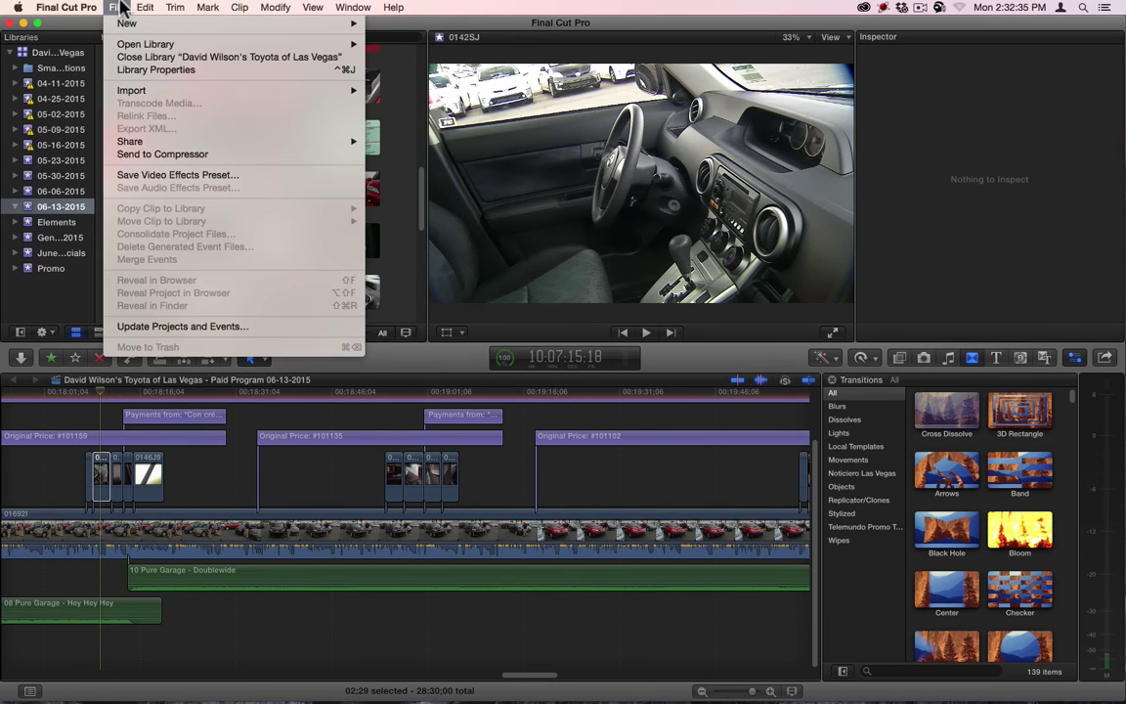
pyautogui.click(121, 7)
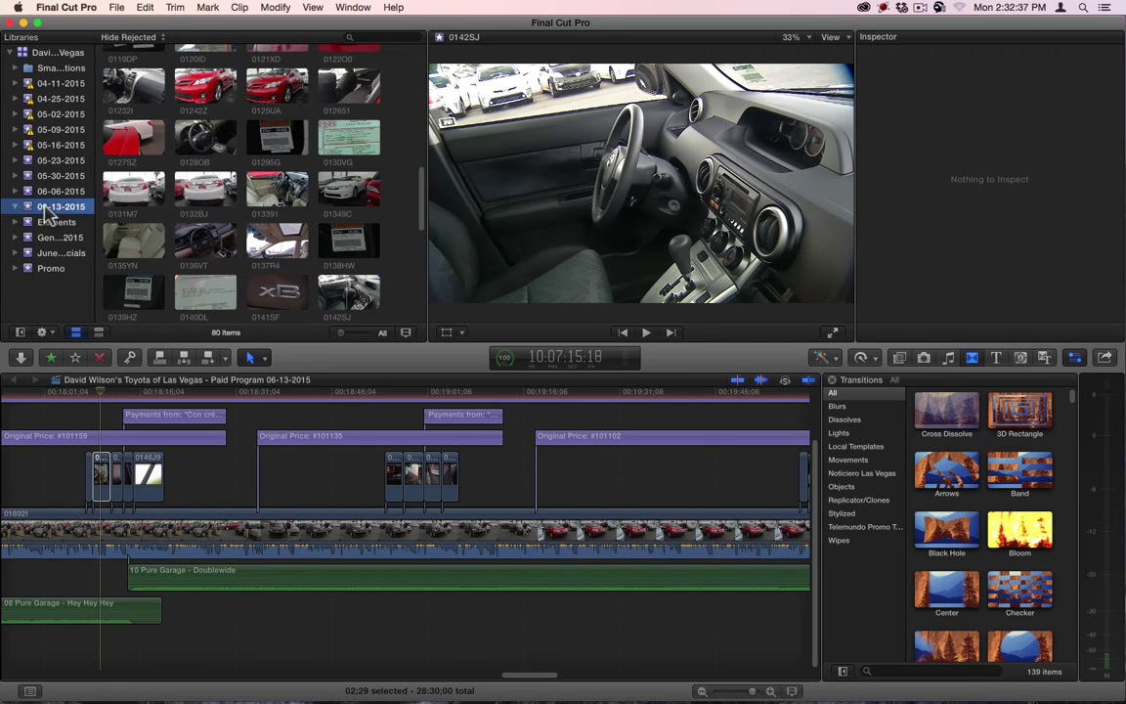
pyautogui.click(118, 8)
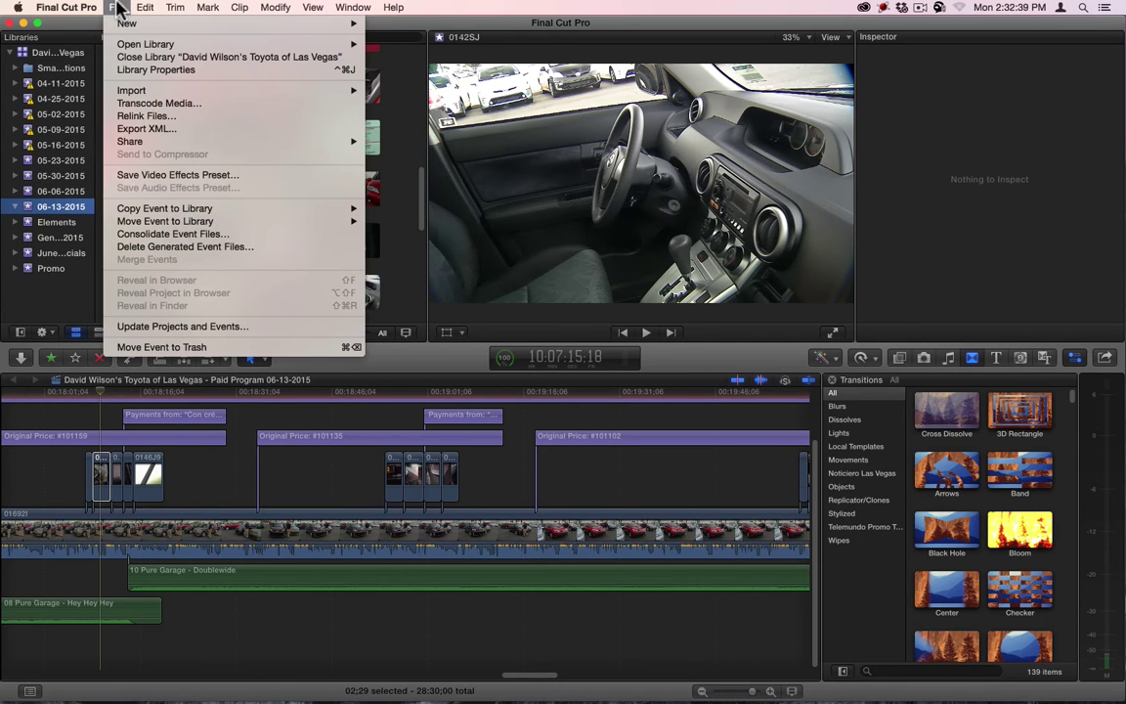
# Tick Render Files and Optimized Media in Delete Generated Event Files, then cancel.
pyautogui.click(266, 248)
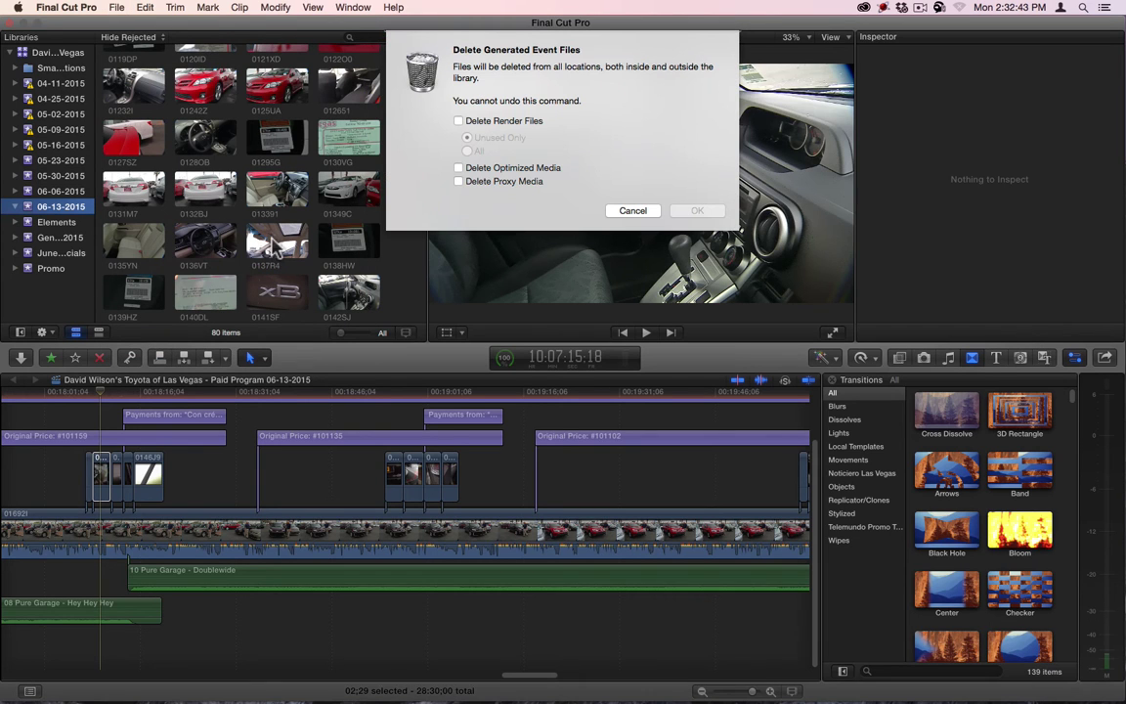
pyautogui.click(496, 123)
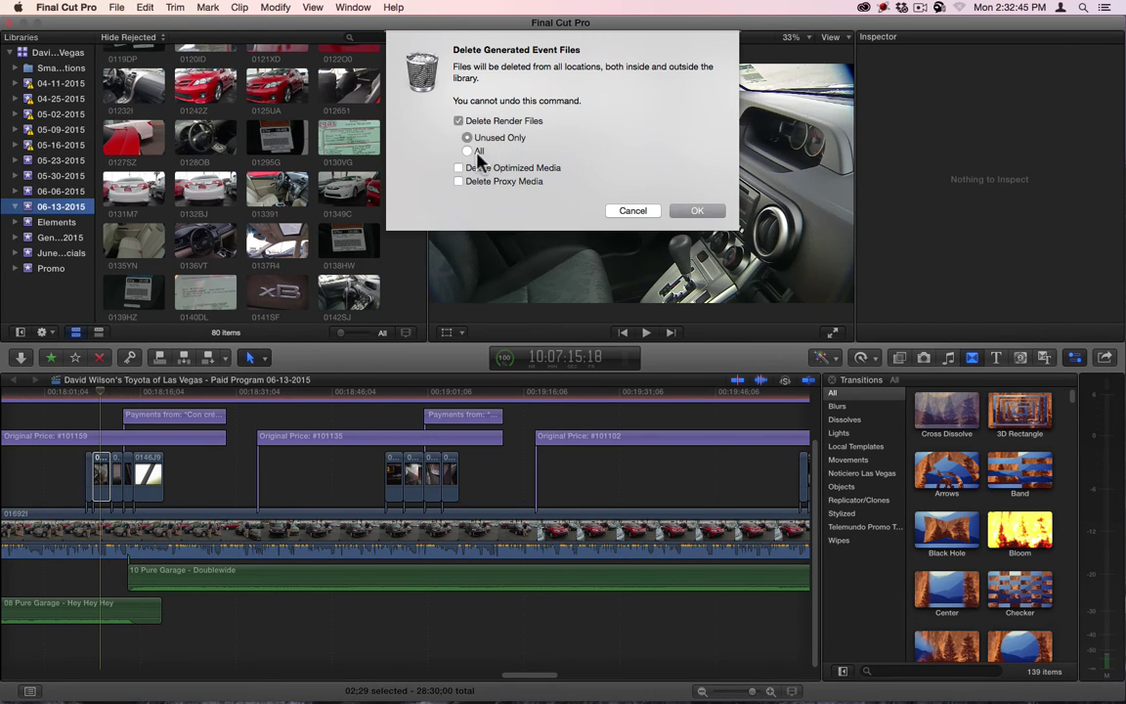
pyautogui.click(480, 168)
pyautogui.click(635, 210)
# Select clip 0142SJ in the browser and bring up its actions.
pyautogui.click(396, 289)
pyautogui.click(362, 306)
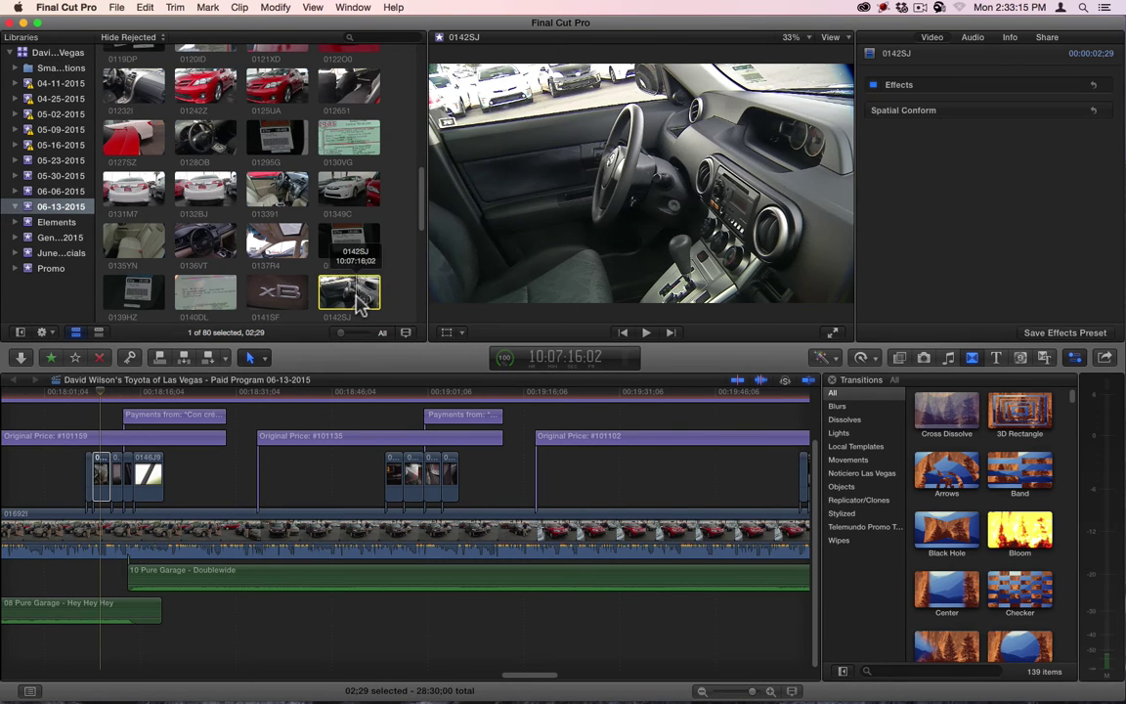
pyautogui.rightClick(362, 306)
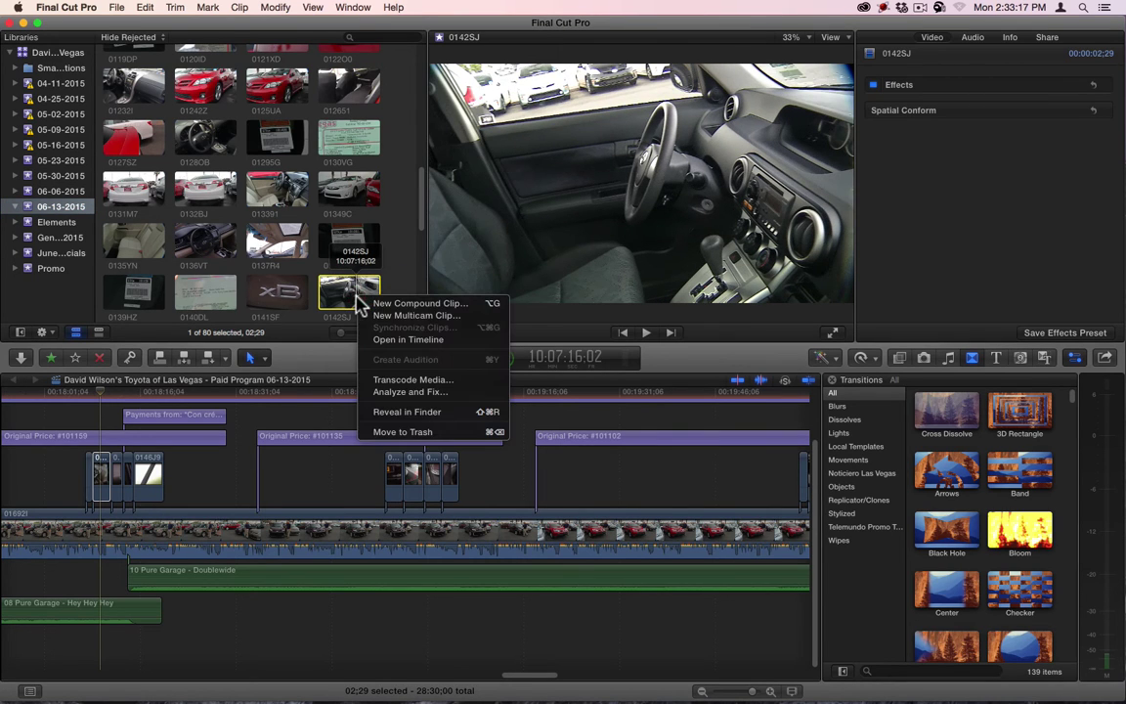
# Reveal 0142SJ's original file in Finder and enlarge the Original Media window.
pyautogui.click(418, 412)
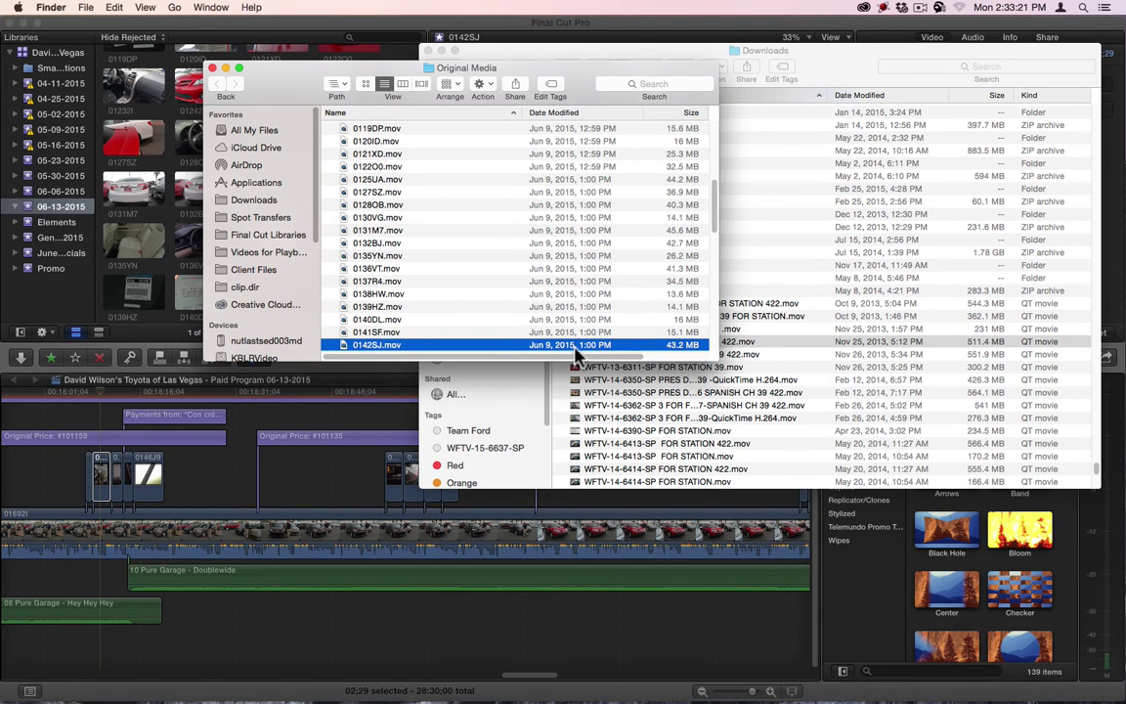
pyautogui.moveTo(717, 357); pyautogui.dragTo(827, 591)
pyautogui.moveTo(532, 71); pyautogui.dragTo(537, 10)
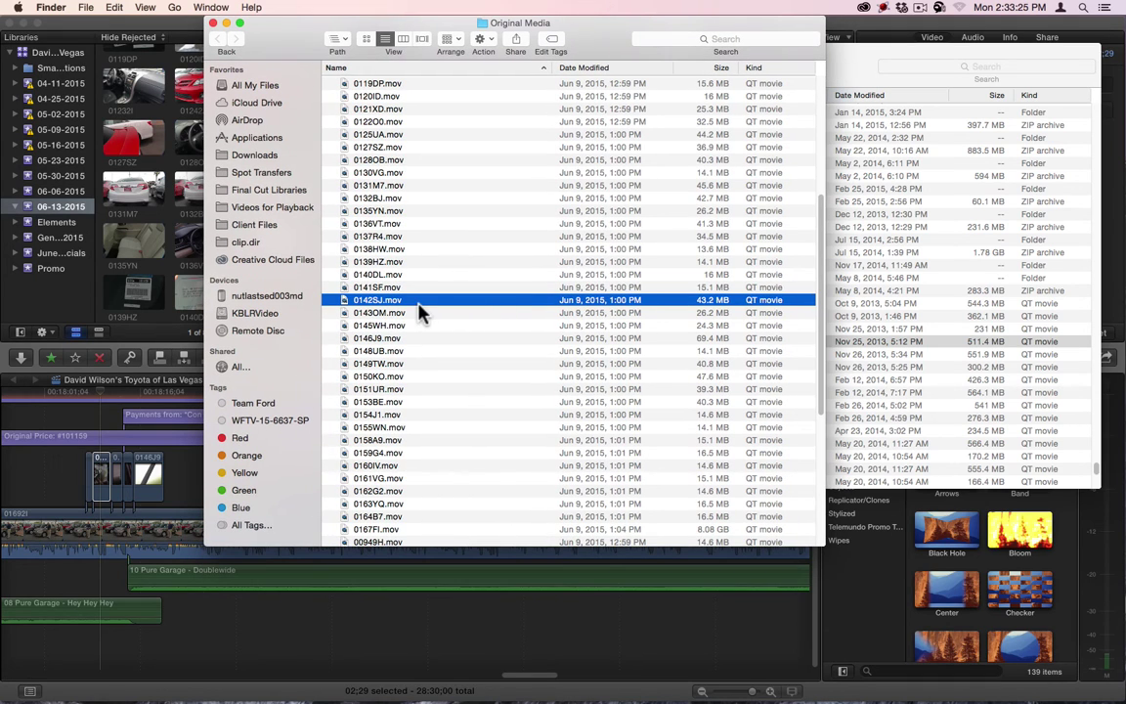
# Go to Final Cut Libraries and show the Toyota dealership library's package contents.
pyautogui.click(343, 40)
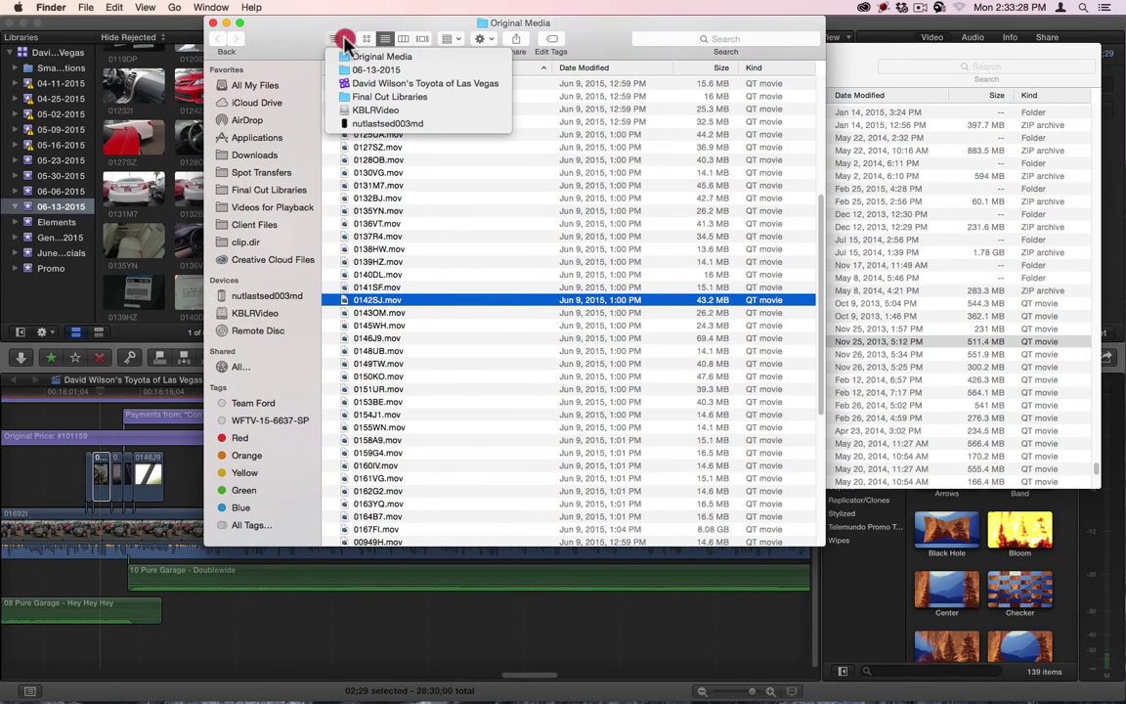
pyautogui.click(356, 97)
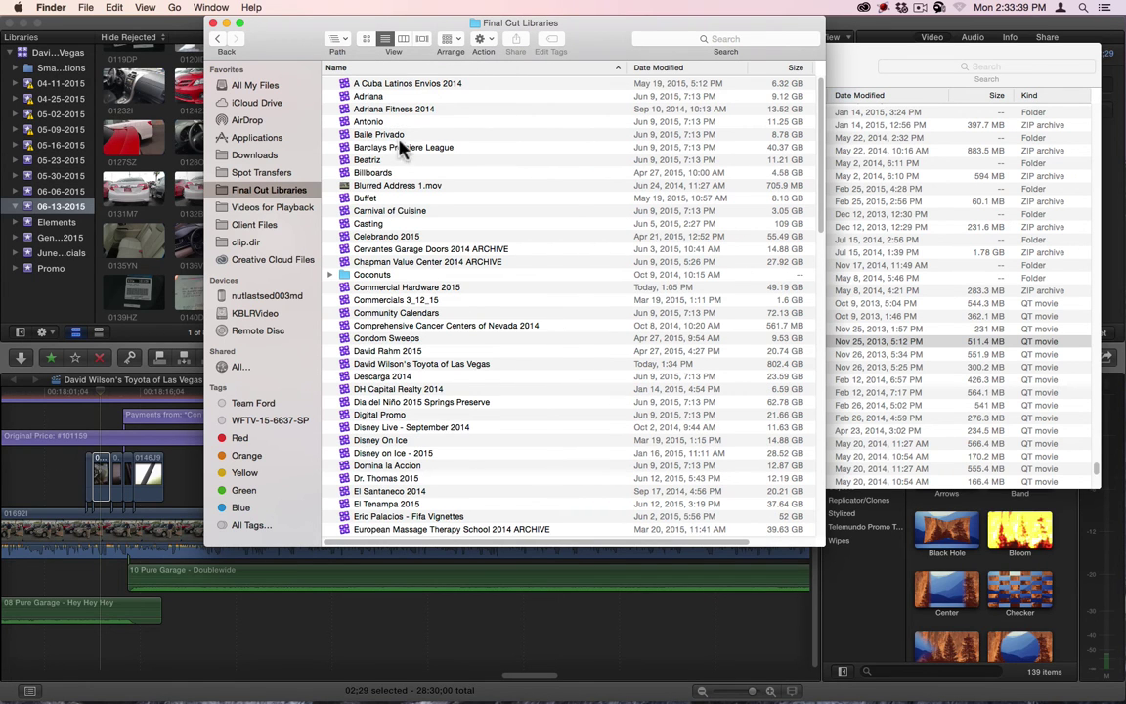
pyautogui.click(382, 363)
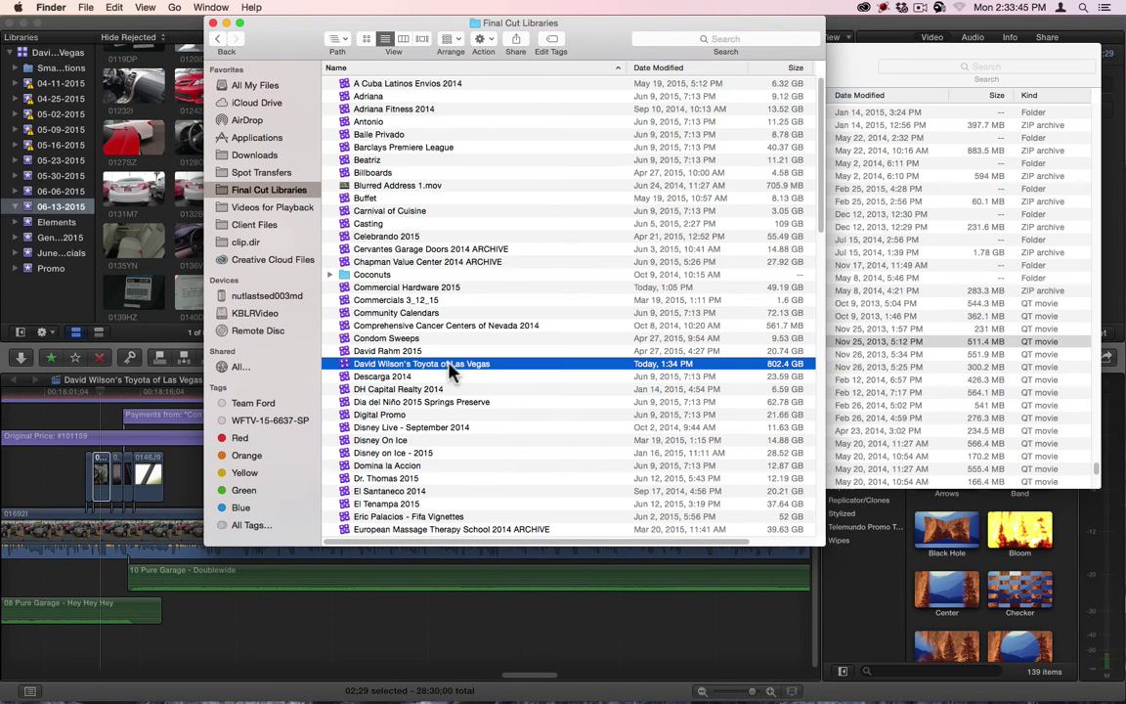
pyautogui.rightClick(347, 367)
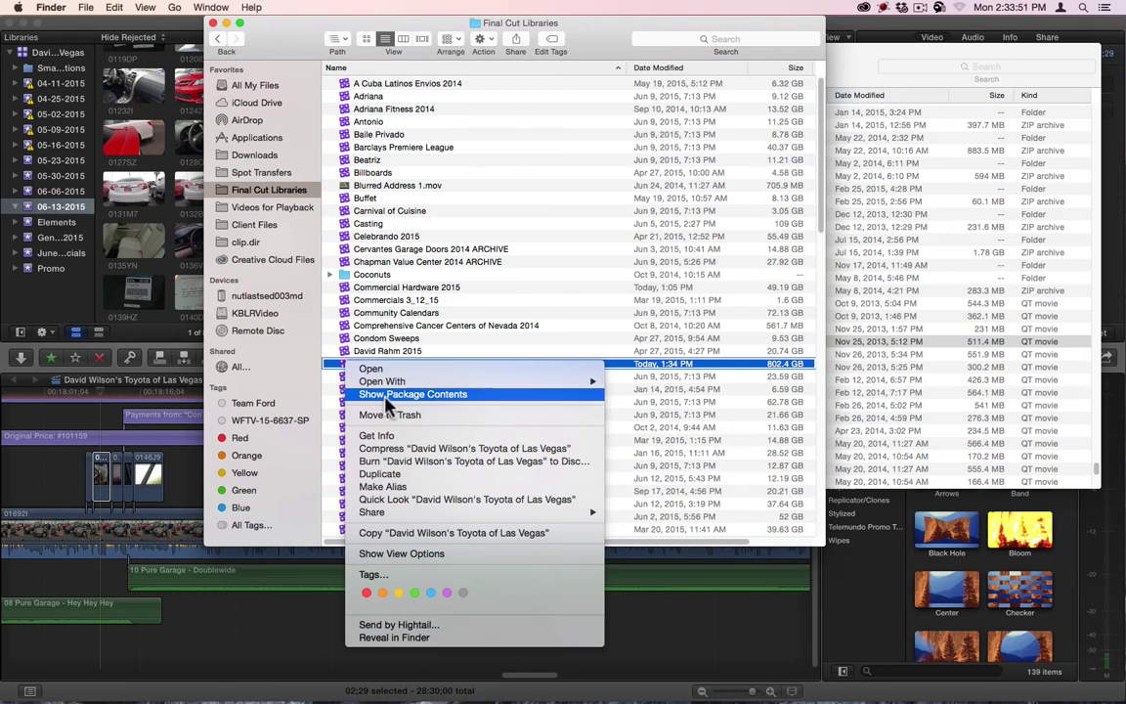
pyautogui.click(386, 395)
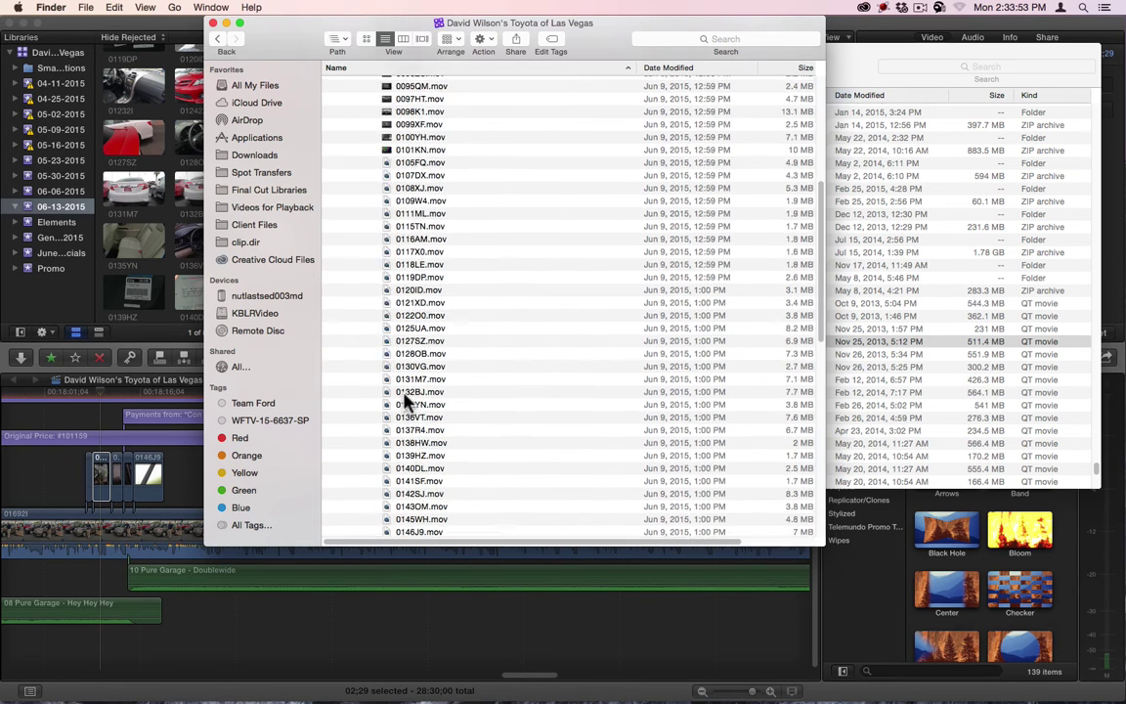
# Collapse the library's Proxy Media, Transcoded Media and 06-13-2015 folders, then reveal 0142SJ in Finder again.
pyautogui.scroll(3, 407, 401)
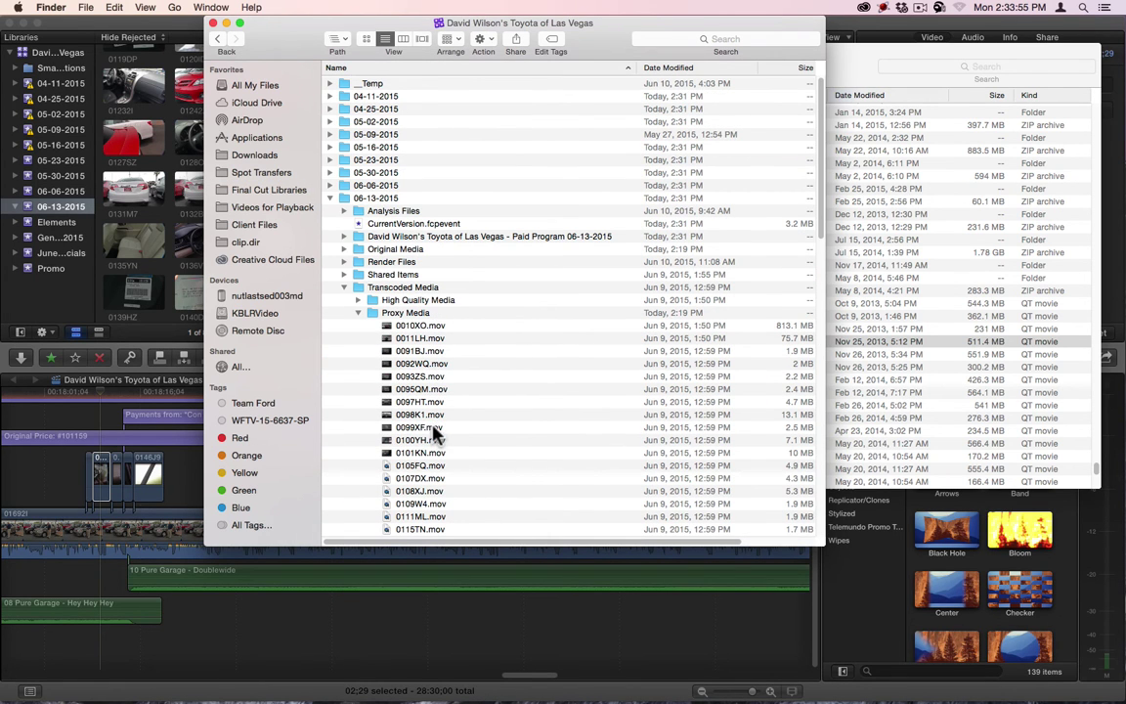
pyautogui.click(359, 311)
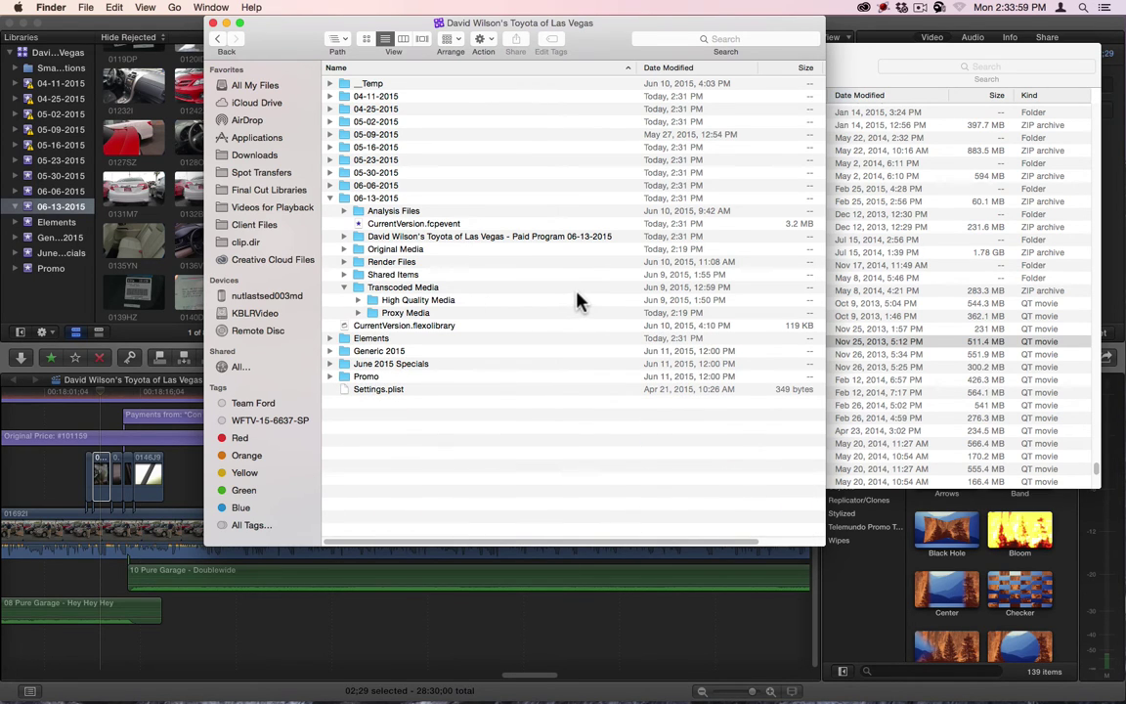
pyautogui.click(344, 286)
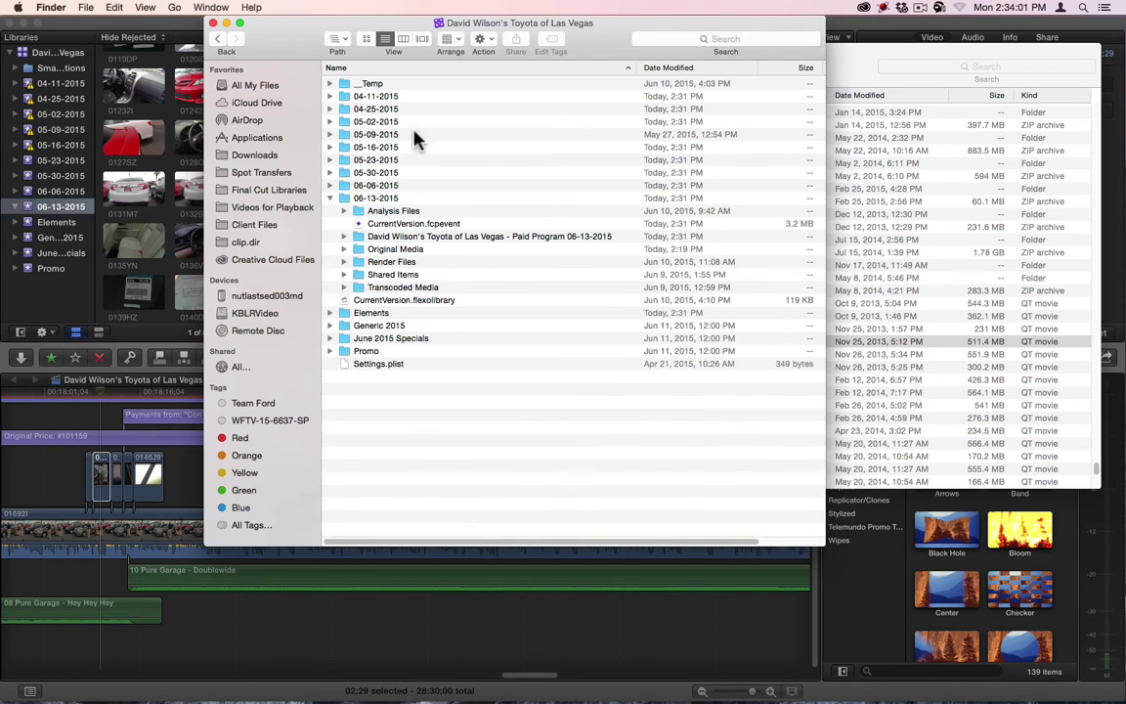
pyautogui.click(330, 197)
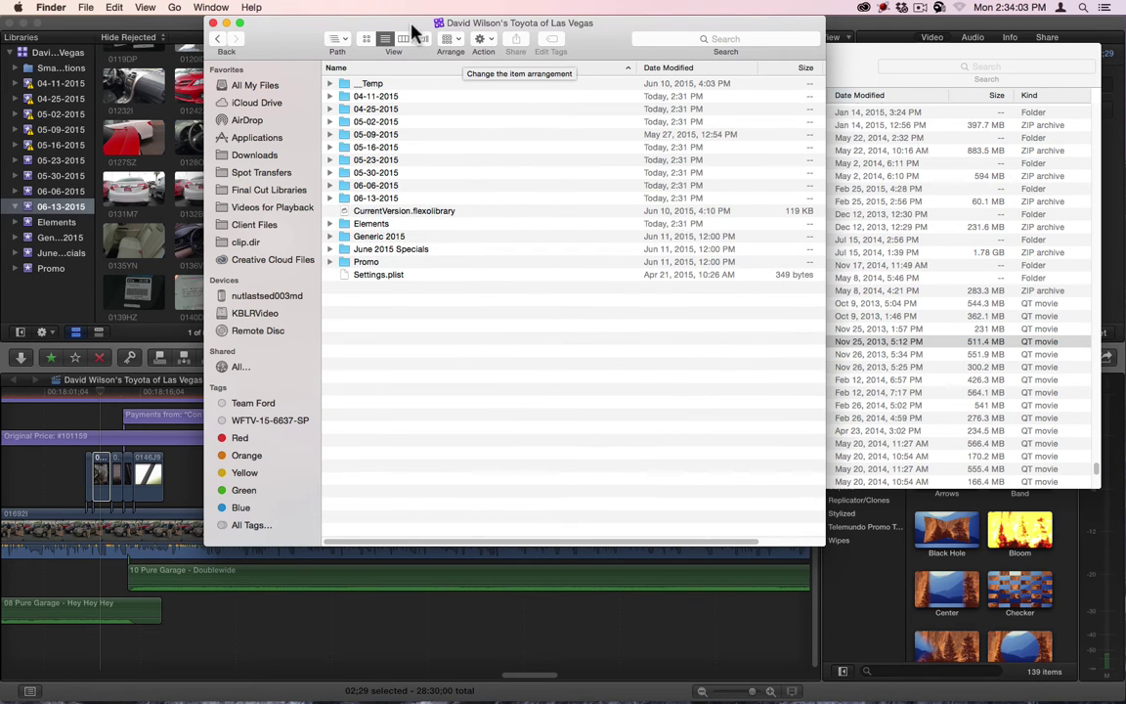
pyautogui.moveTo(411, 30); pyautogui.dragTo(730, 113)
pyautogui.rightClick(348, 293)
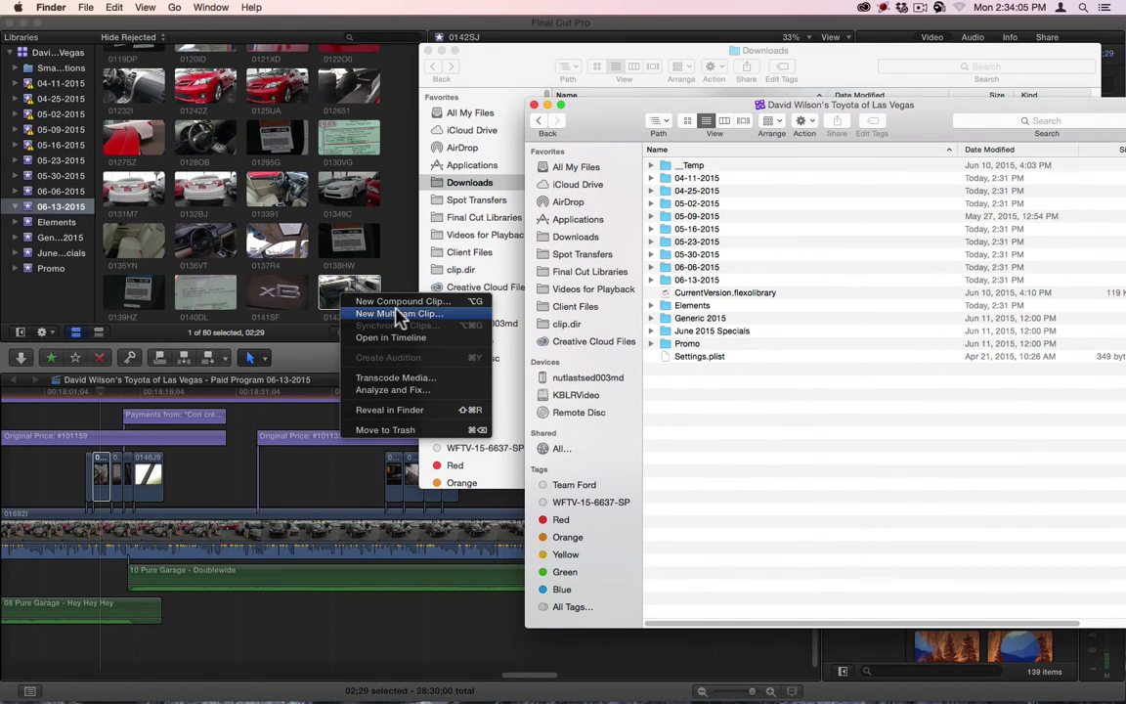
pyautogui.click(410, 410)
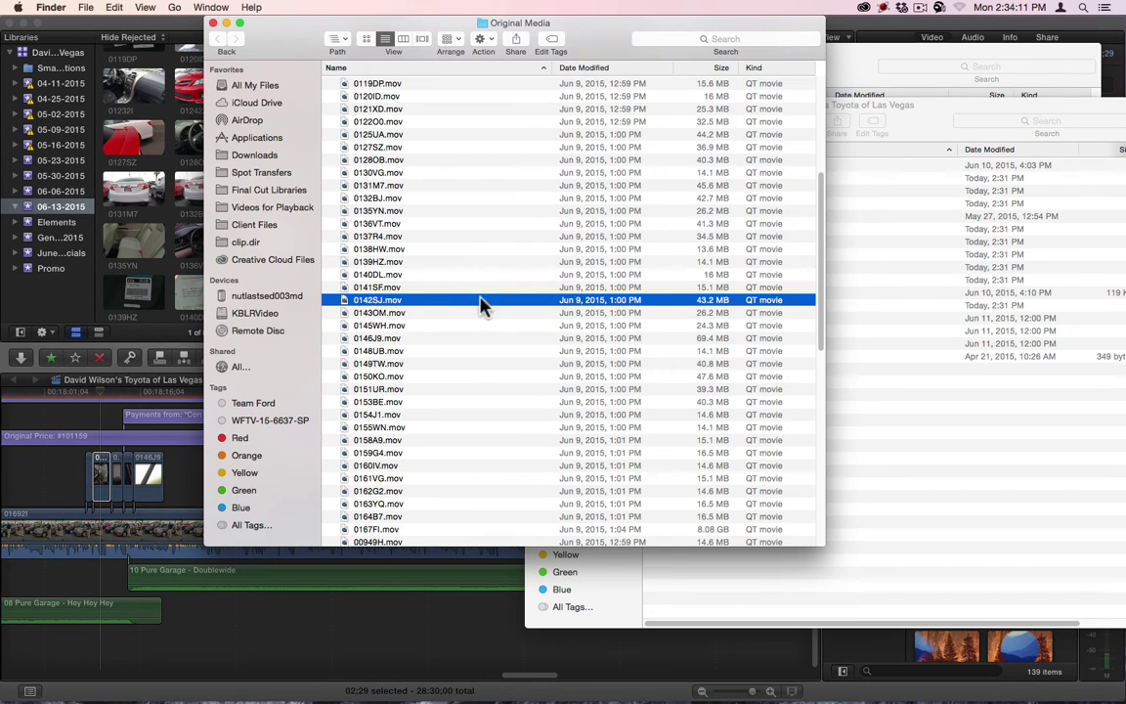
# Open the library's 06-13-2015 > Transcoded Media > Proxy Media folder.
pyautogui.click(342, 40)
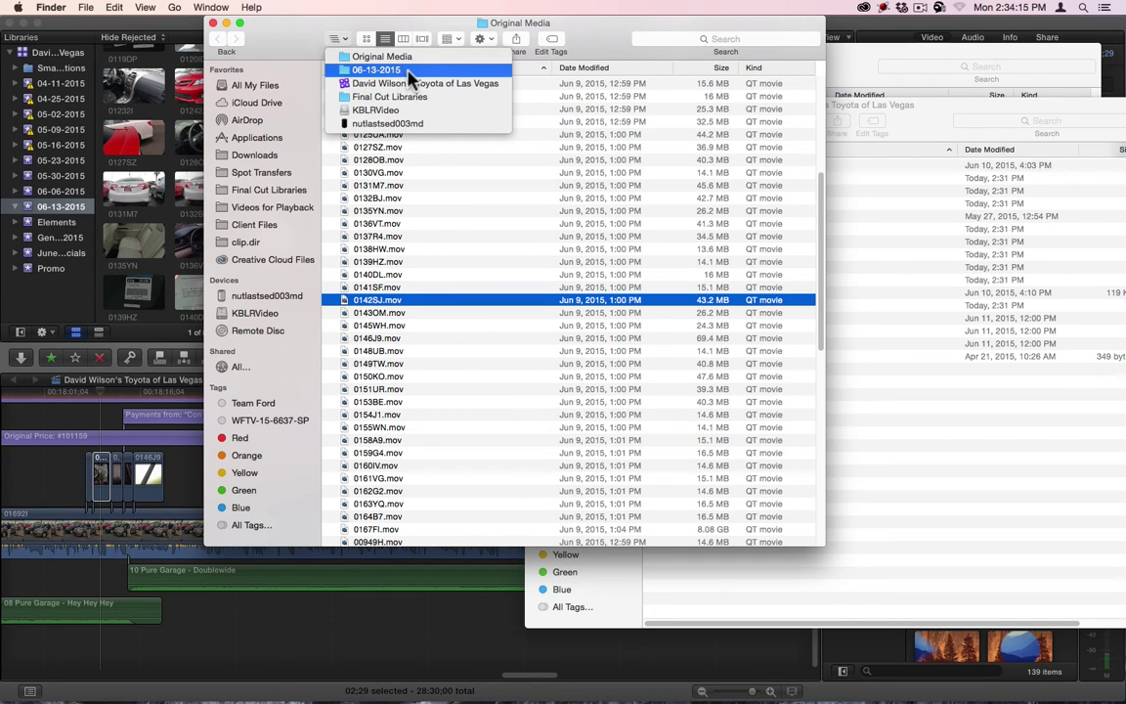
pyautogui.click(449, 83)
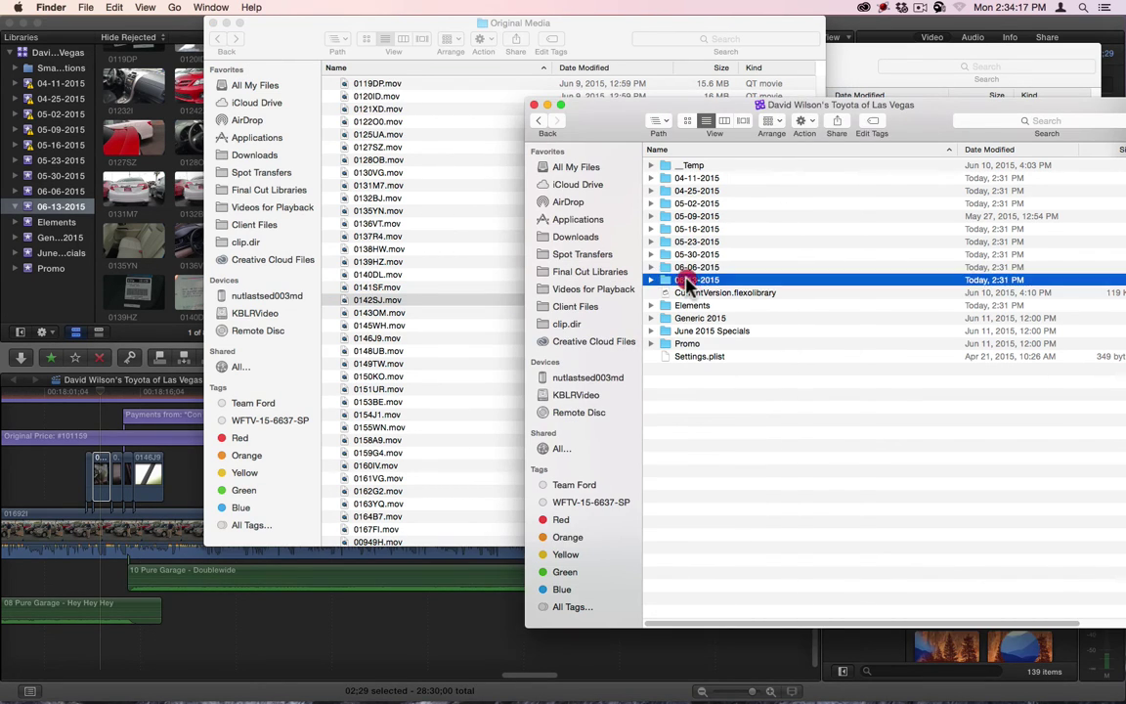
pyautogui.doubleClick(689, 281)
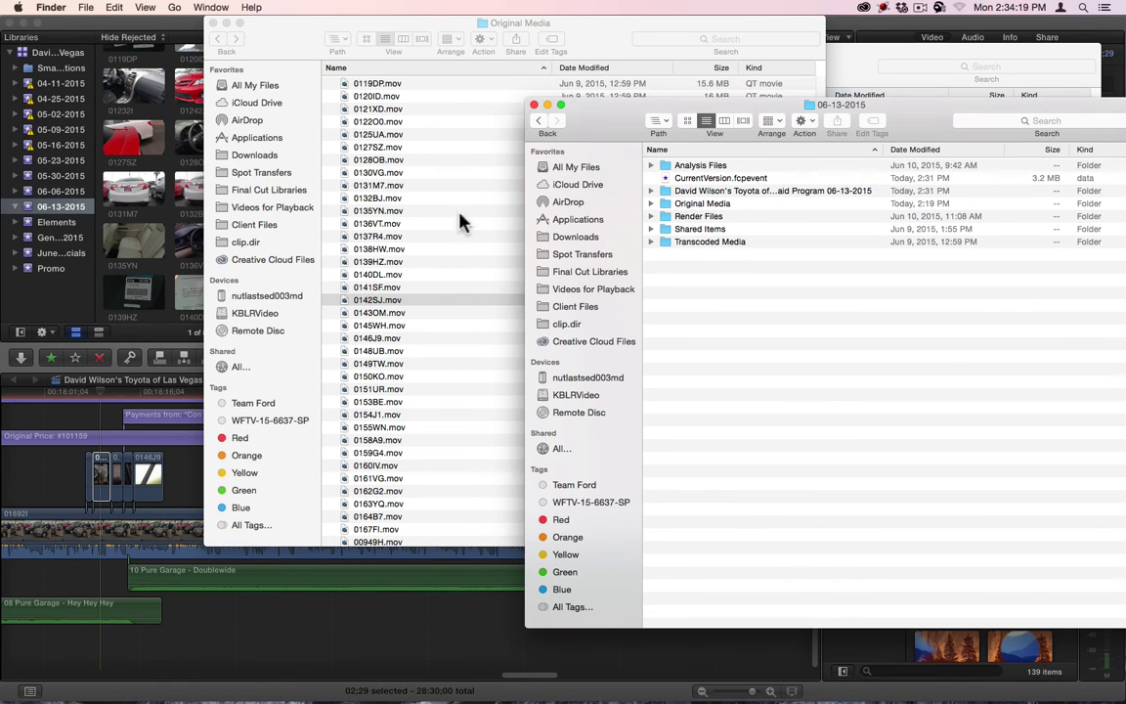
pyautogui.doubleClick(691, 245)
pyautogui.doubleClick(691, 181)
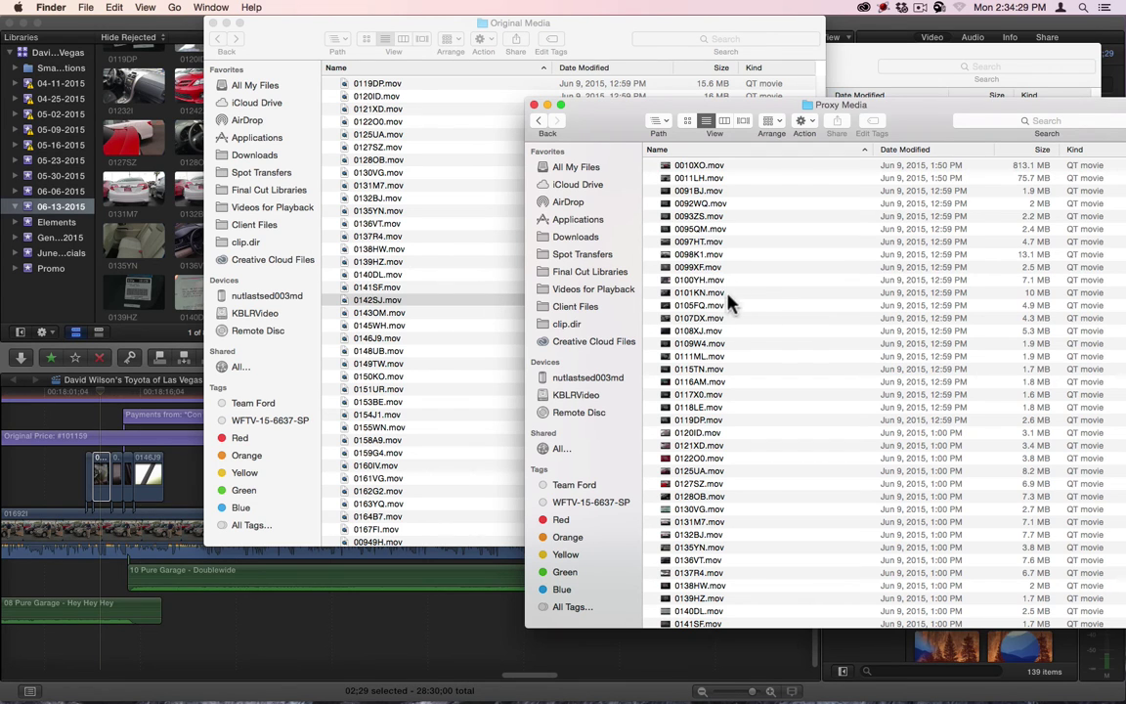
# Sort the proxies by name and move 0142SJ.mov to the Trash.
pyautogui.scroll(-3, 716, 342)
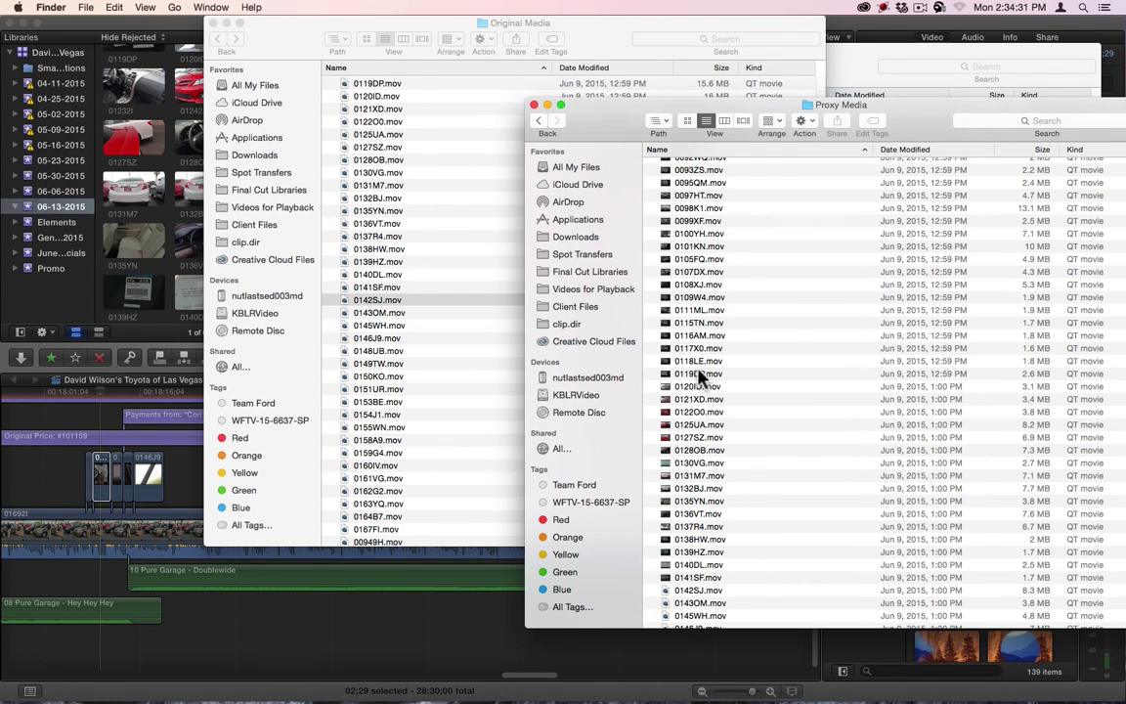
pyautogui.click(758, 150)
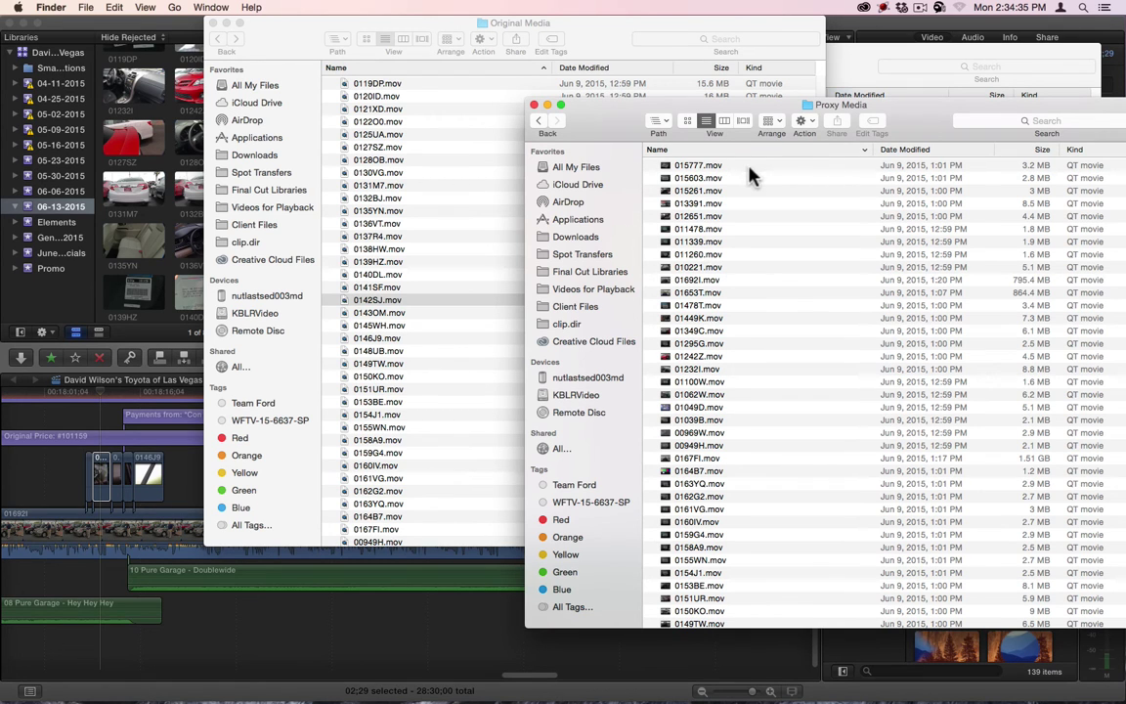
pyautogui.click(756, 150)
pyautogui.scroll(-5, 712, 275)
pyautogui.scroll(-1, 717, 285)
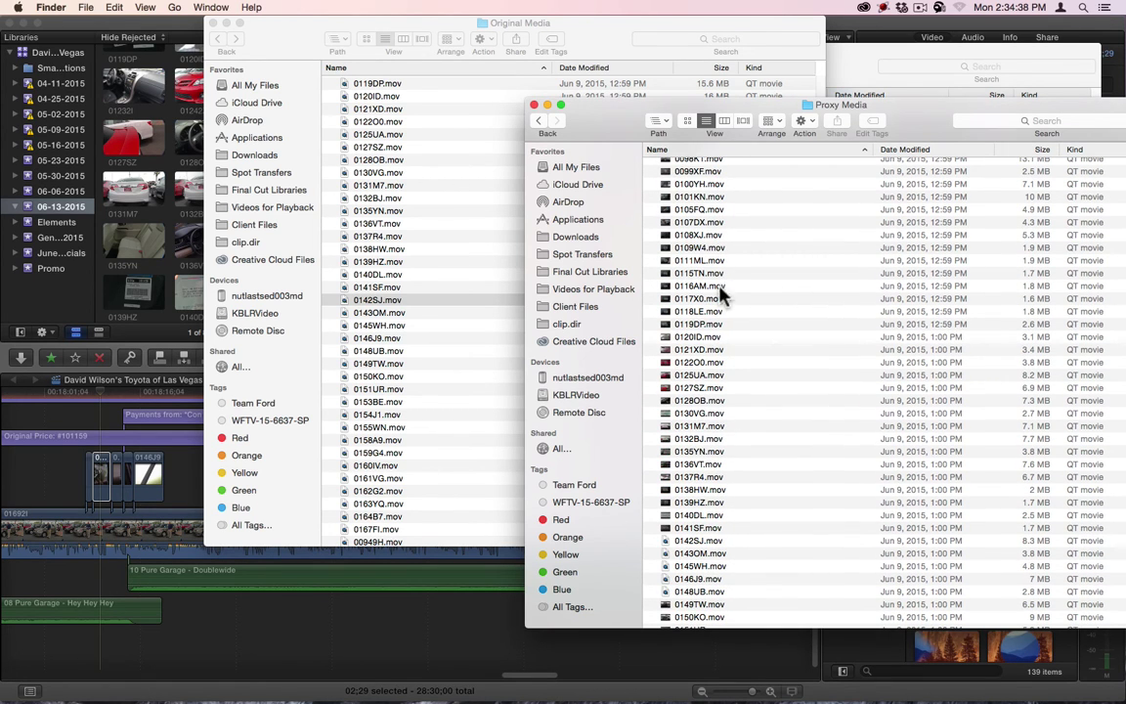
pyautogui.click(711, 543)
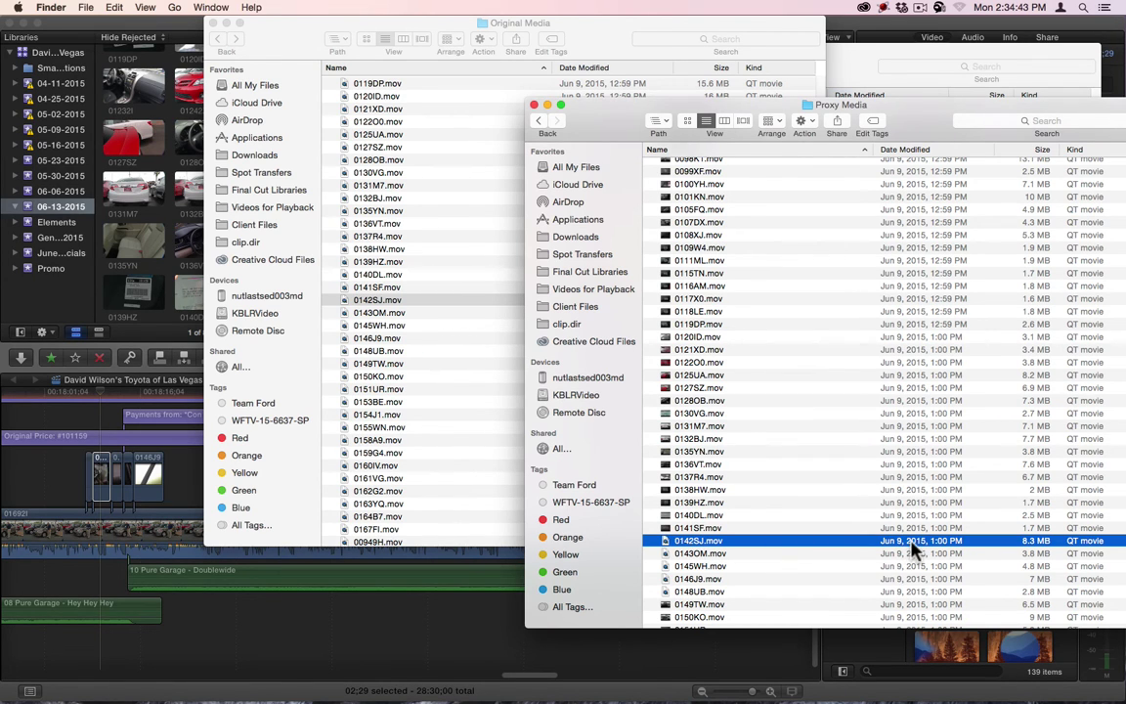
pyautogui.press('super+BackSpace')
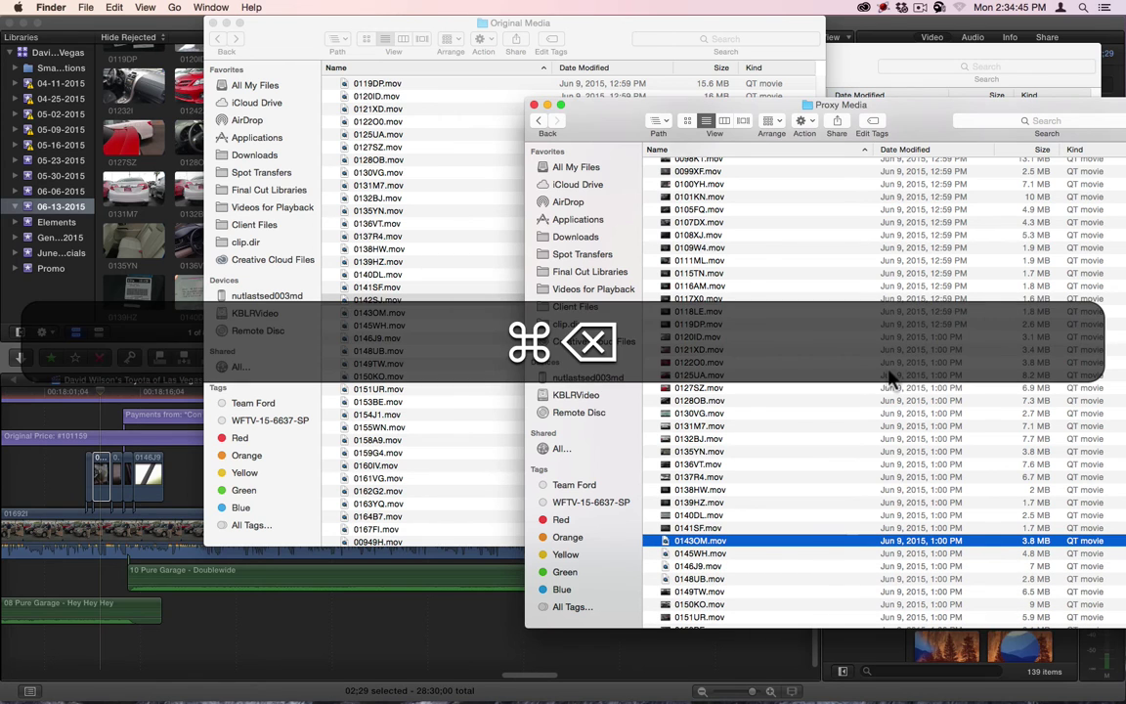
# Switch the Final Cut Pro viewer to Proxy playback and select clip 0142SJ.
pyautogui.click(61, 298)
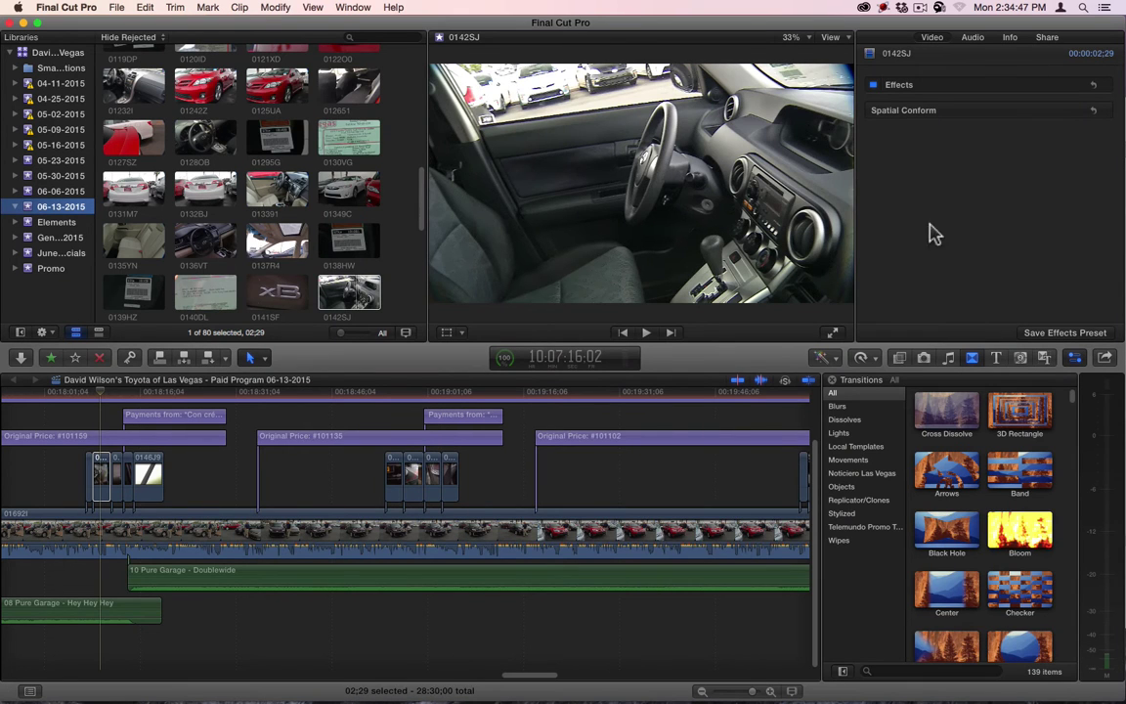
pyautogui.click(828, 36)
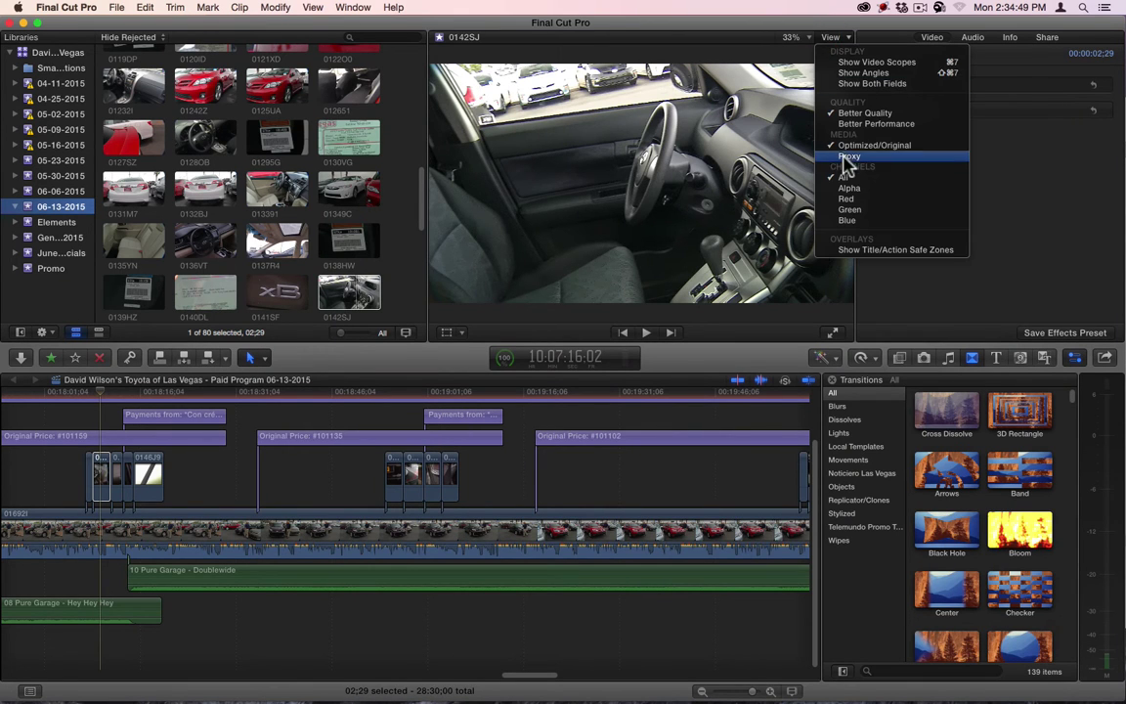
pyautogui.click(846, 156)
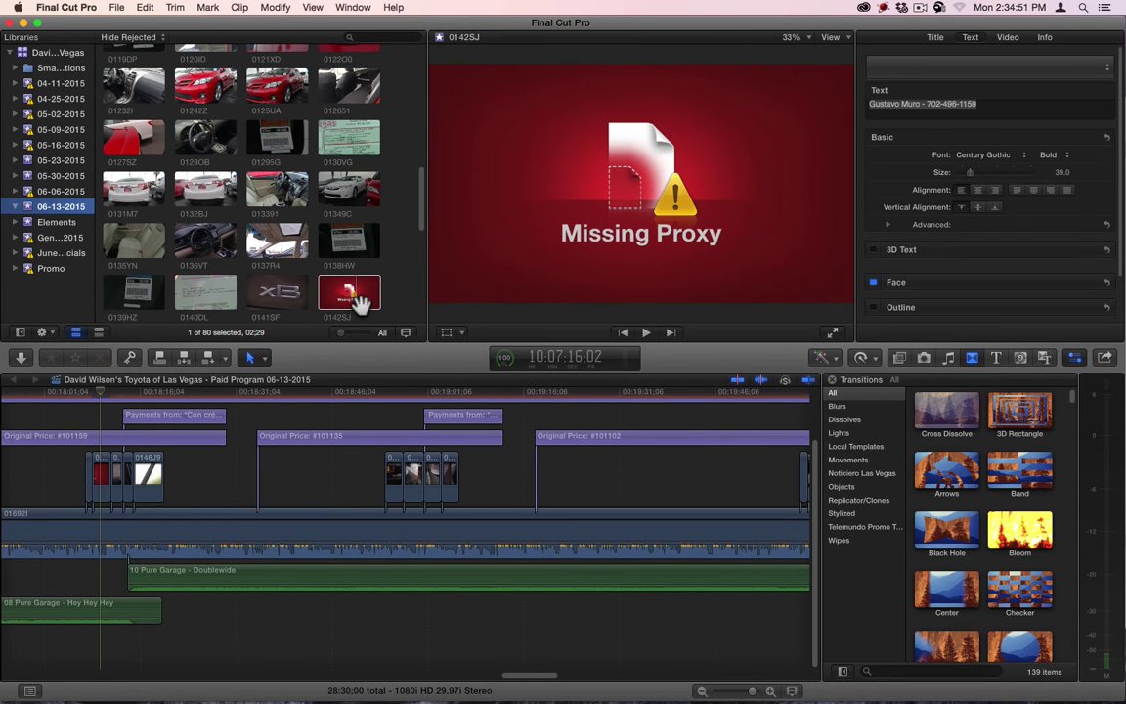
pyautogui.click(351, 301)
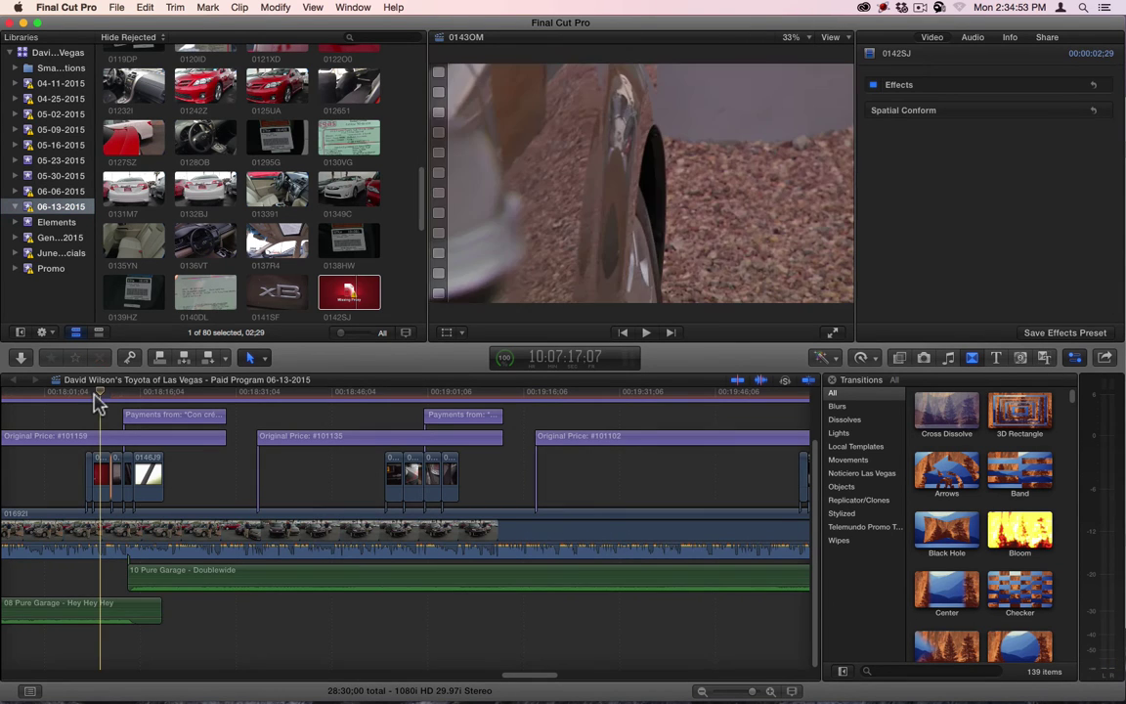
# Play the timeline from before the xB title, stop, and select 0142SJ showing Missing Proxy.
pyautogui.moveTo(98, 395); pyautogui.dragTo(84, 397)
pyautogui.press('space')
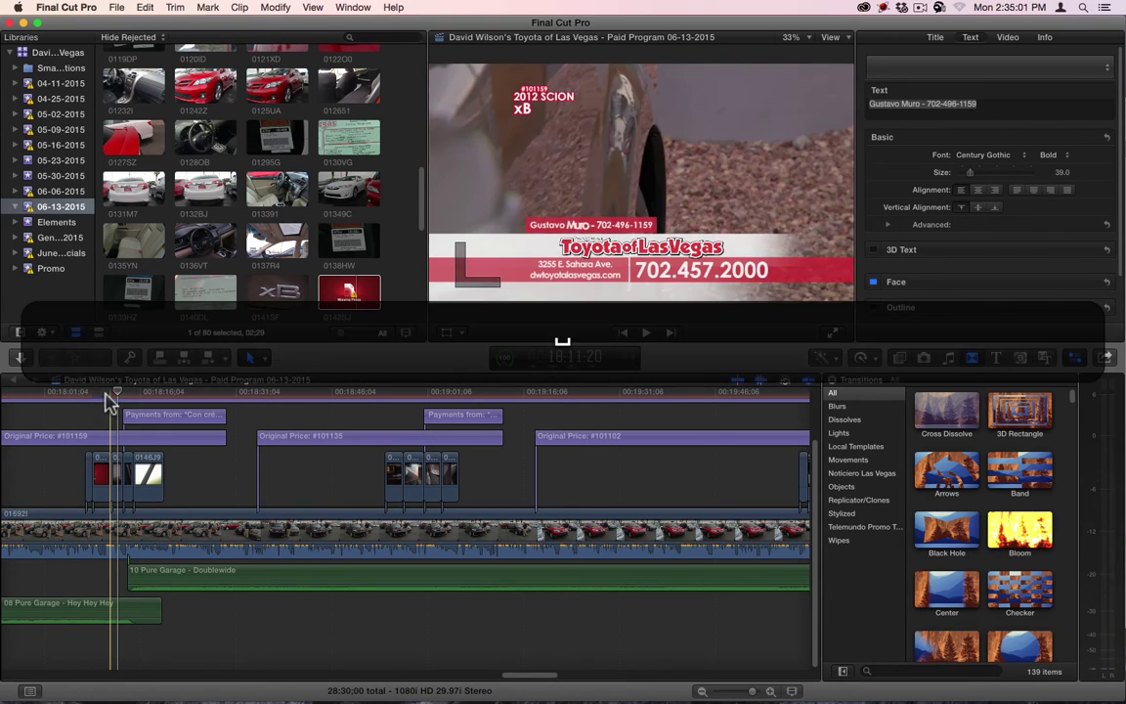
pyautogui.click(96, 395)
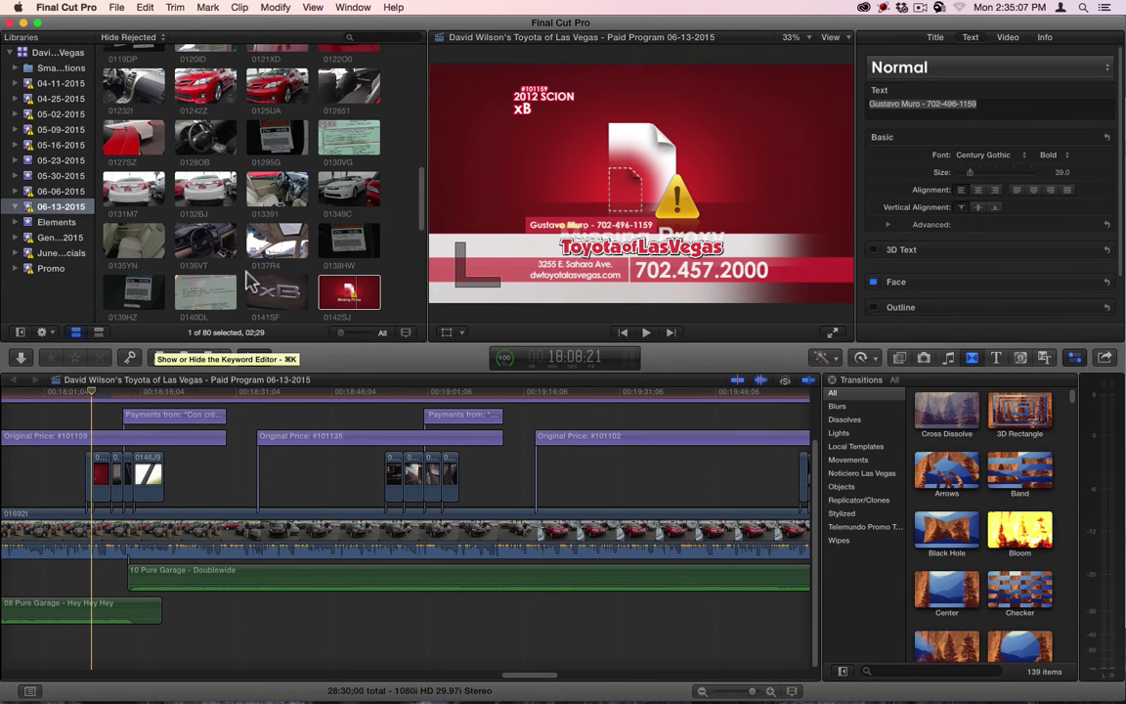
pyautogui.click(356, 293)
# Transcode clip 0142SJ with Create proxy media, check Background Tasks, then switch to Finder.
pyautogui.rightClick(358, 299)
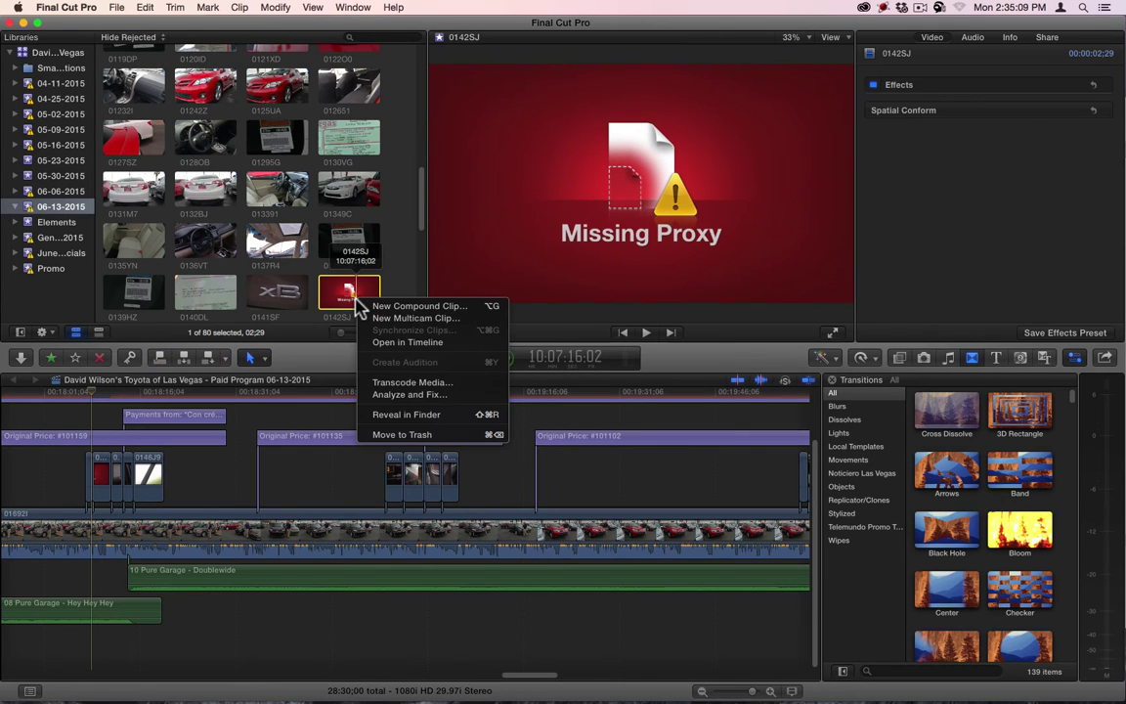
pyautogui.click(438, 386)
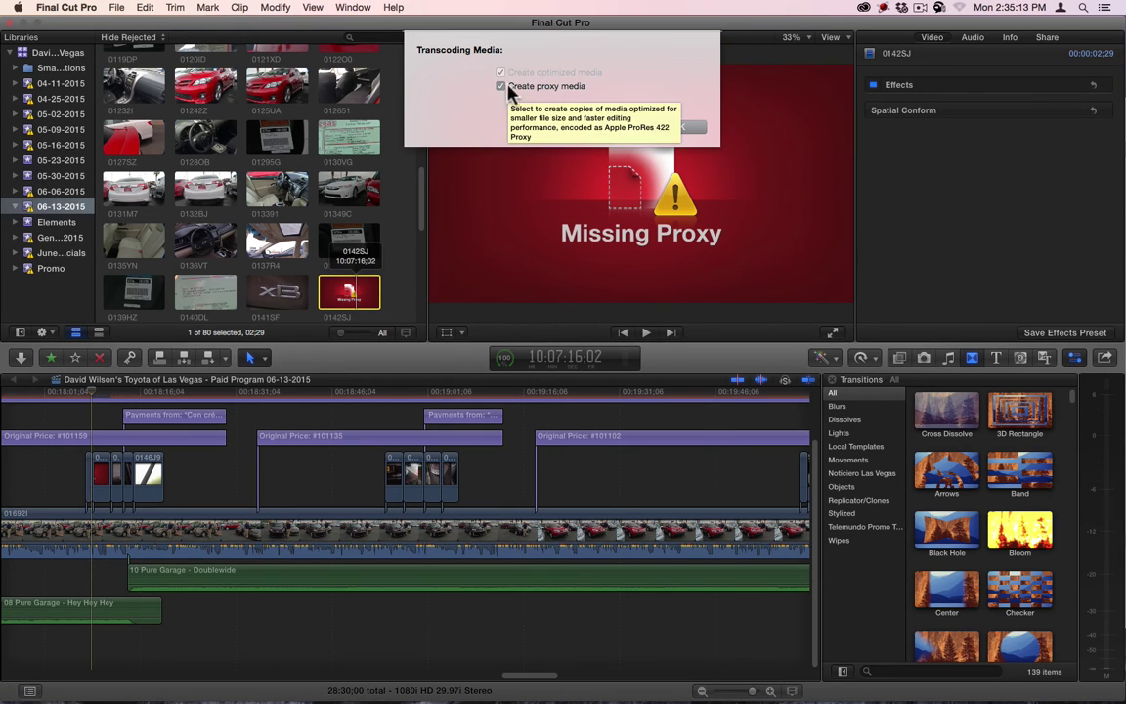
pyautogui.click(691, 130)
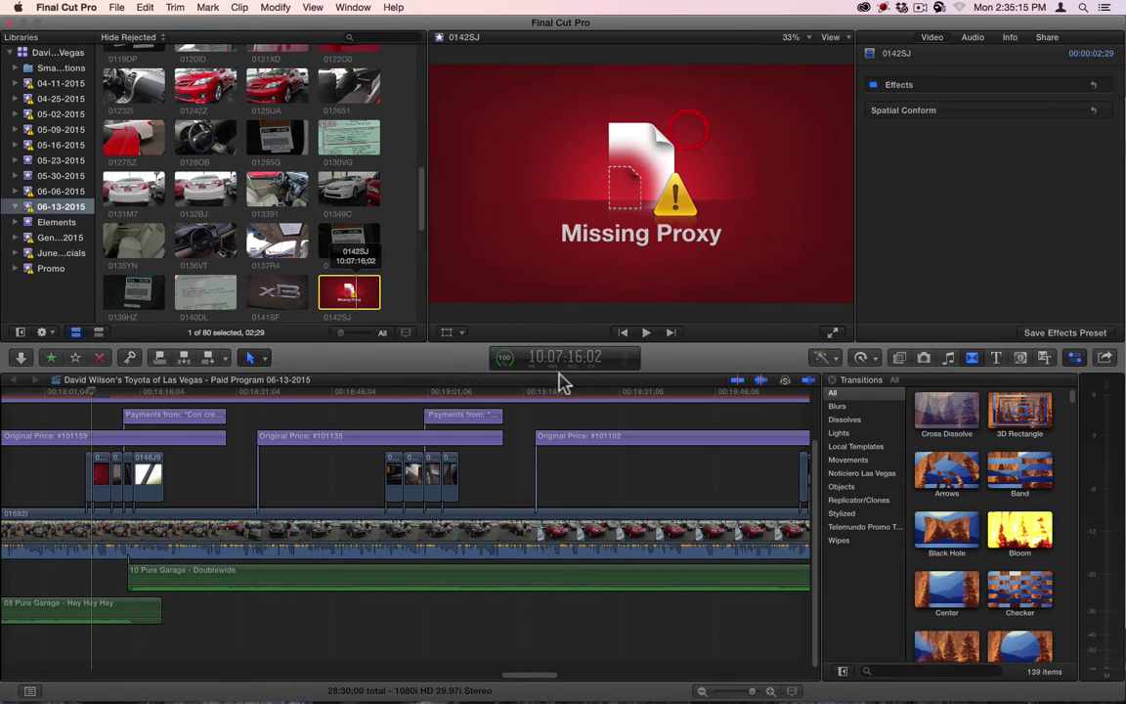
pyautogui.click(504, 357)
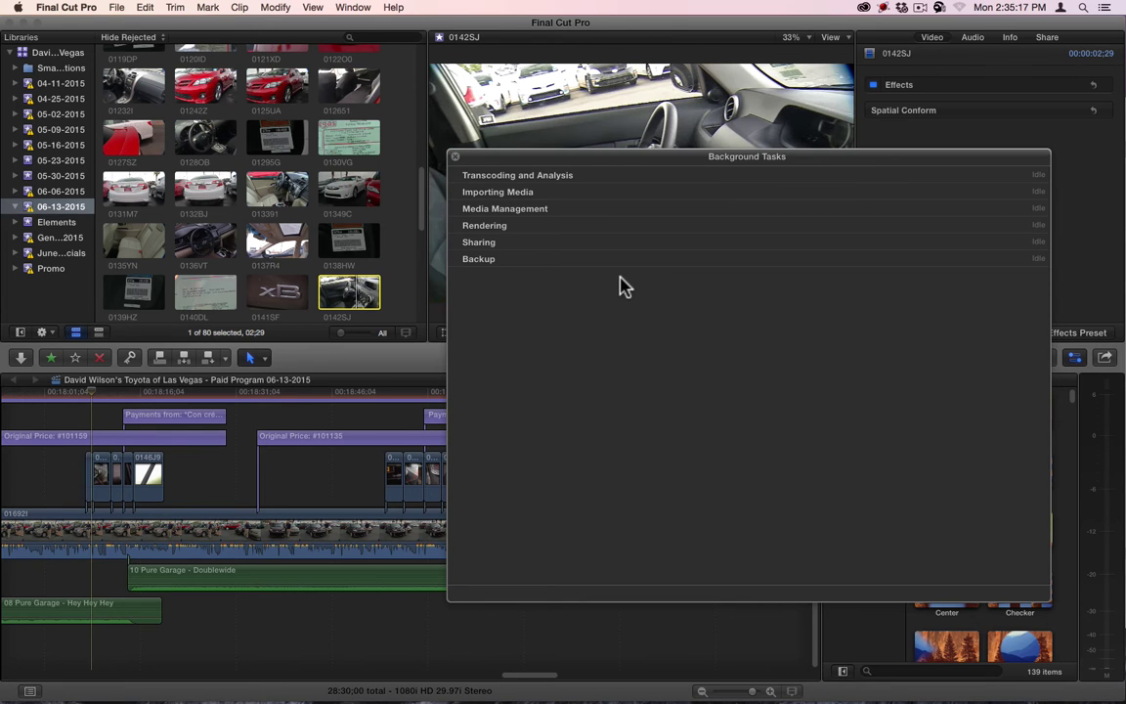
pyautogui.press('super+Tab')
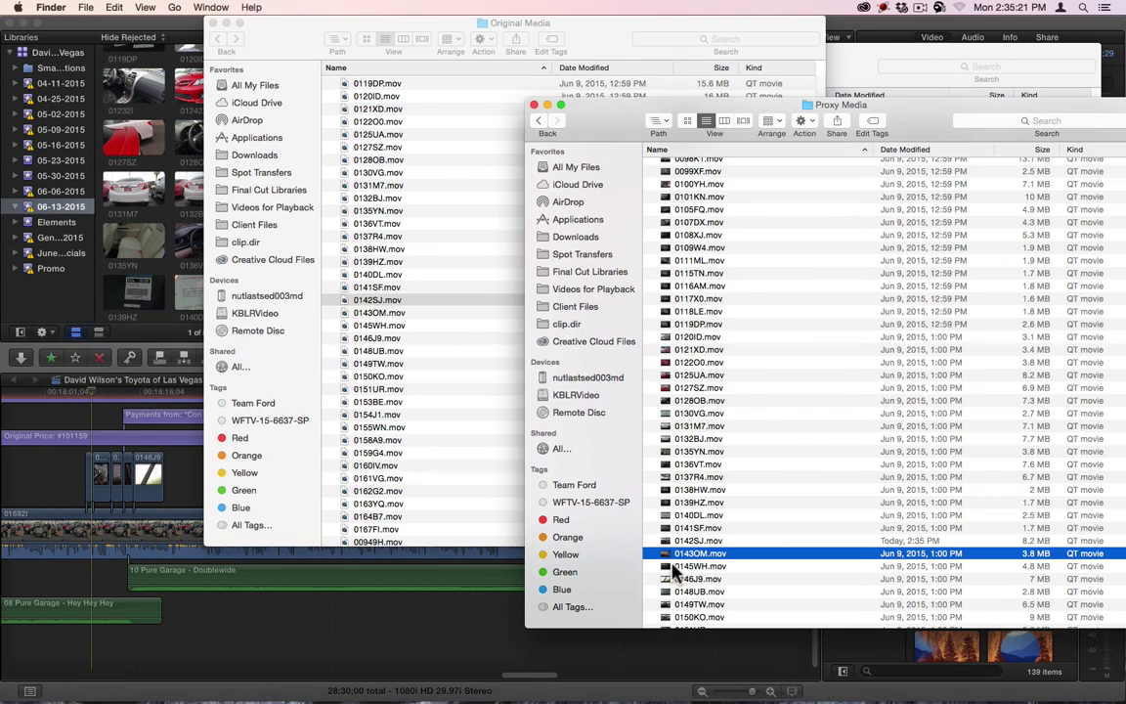
# Trash the high-quality 0142SJ.mov from Transcoded Media's High Quality Media folder.
pyautogui.click(686, 542)
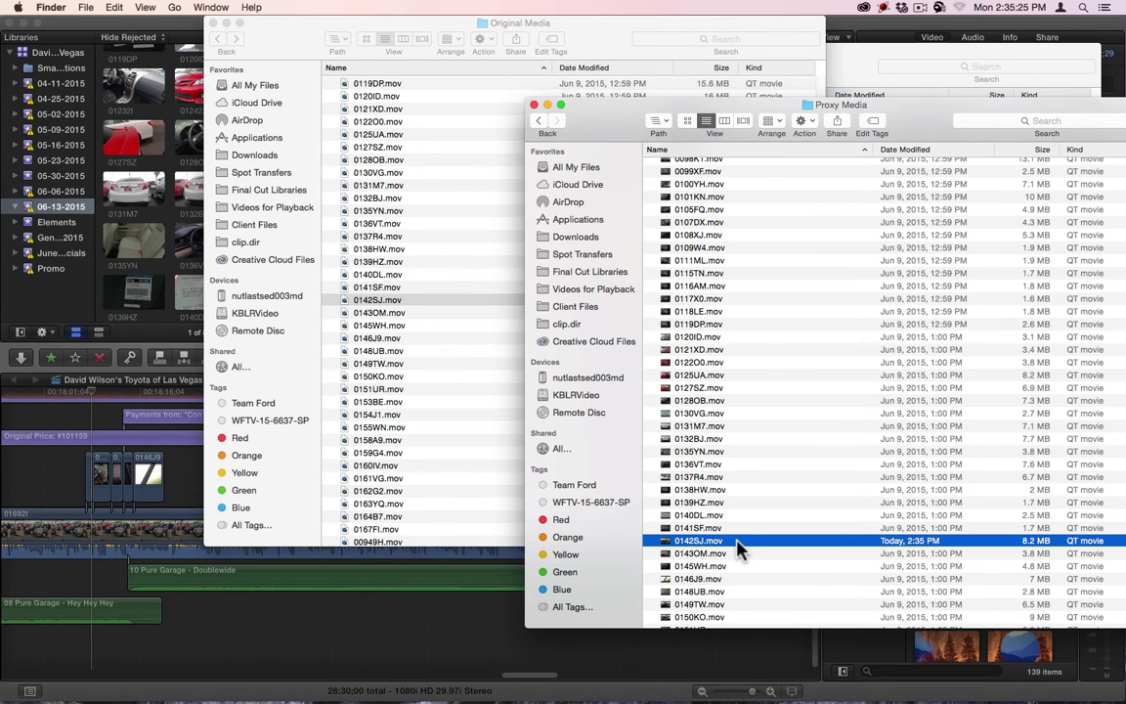
pyautogui.click(538, 122)
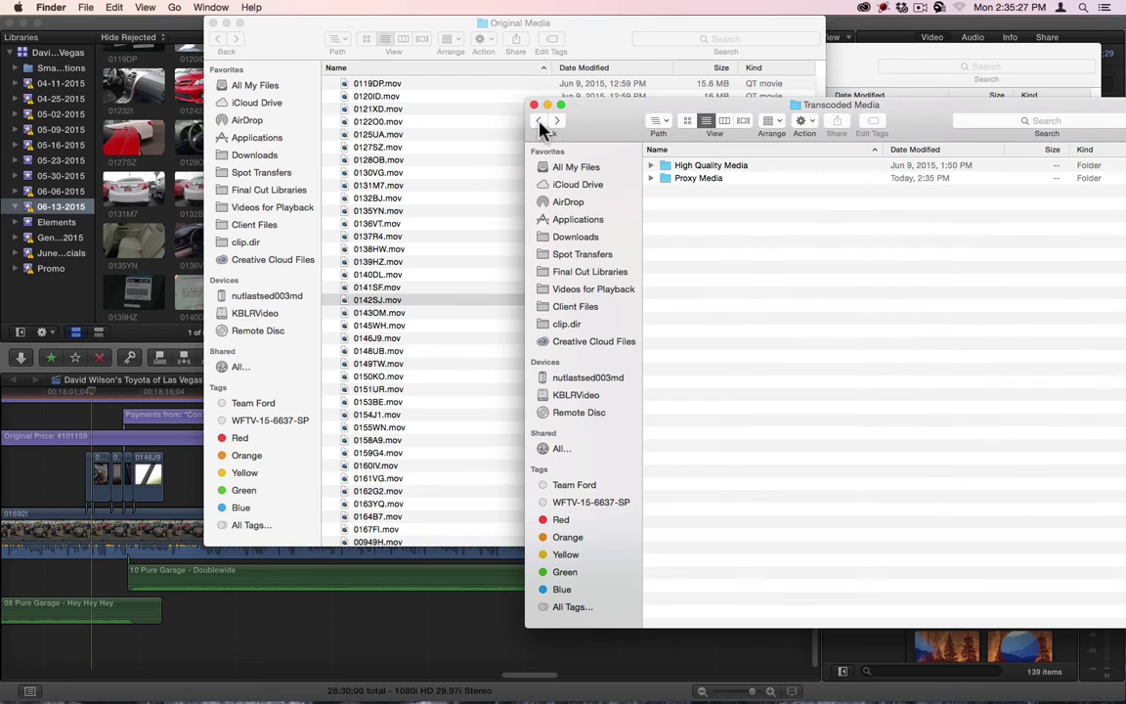
pyautogui.click(651, 167)
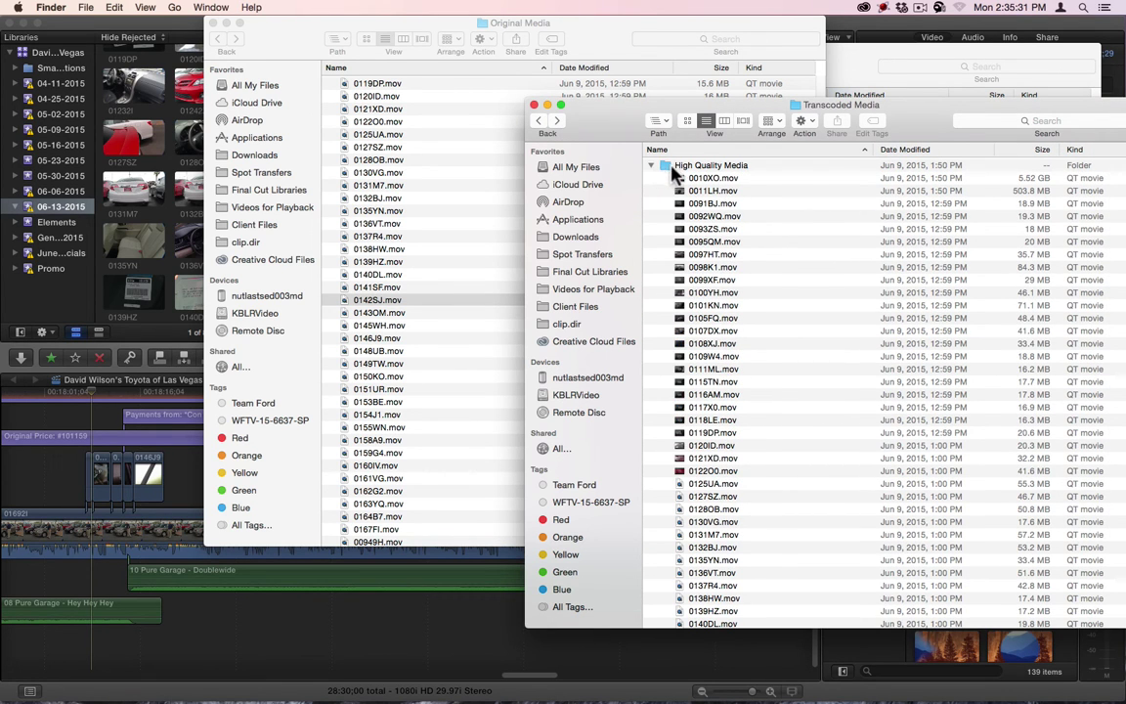
pyautogui.scroll(-5, 731, 505)
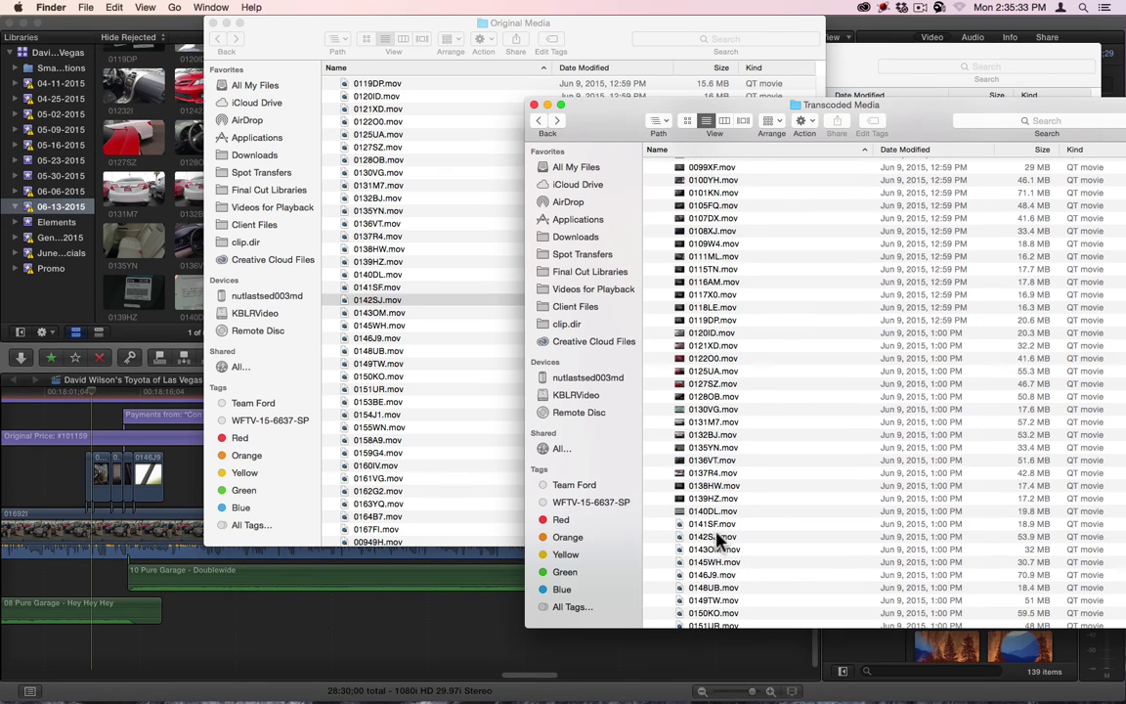
pyautogui.click(767, 538)
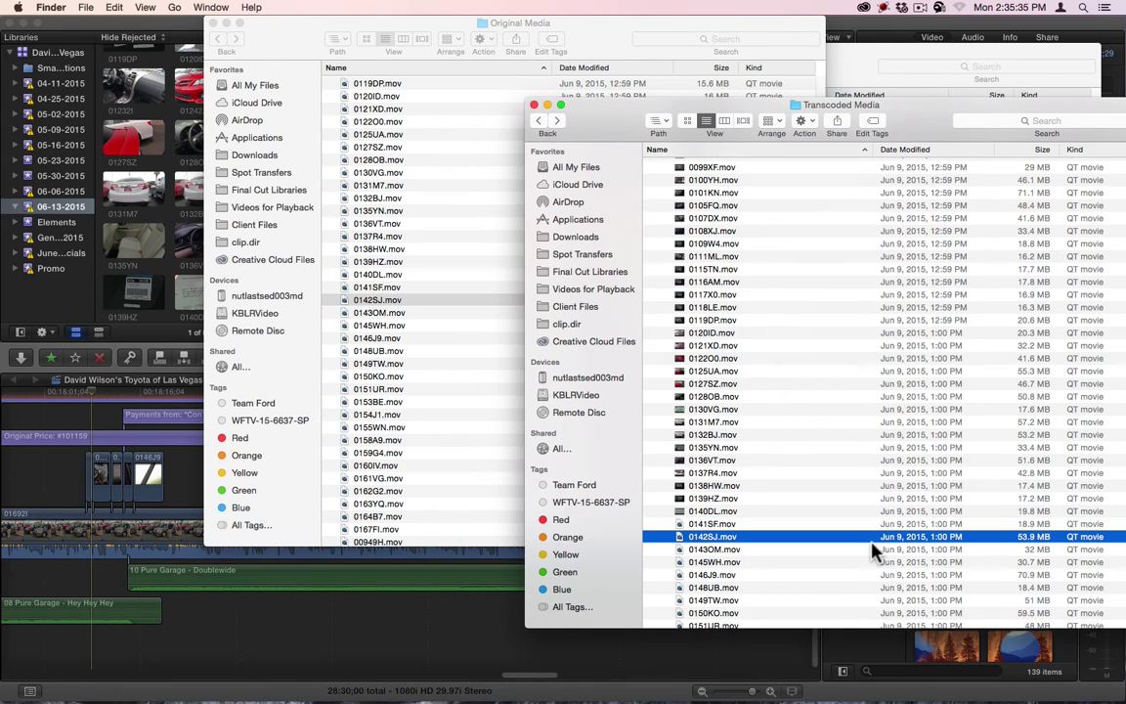
pyautogui.press('super+BackSpace')
# Back in Final Cut Pro, set viewer playback to Optimized/Original media.
pyautogui.click(55, 298)
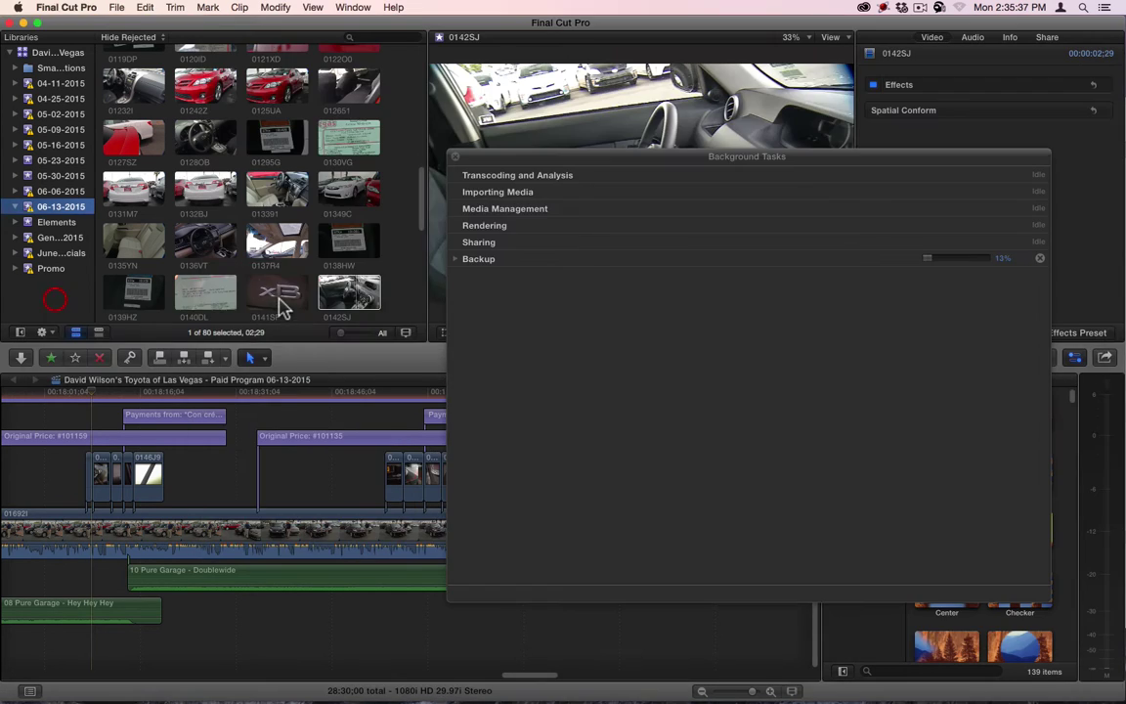
pyautogui.click(321, 276)
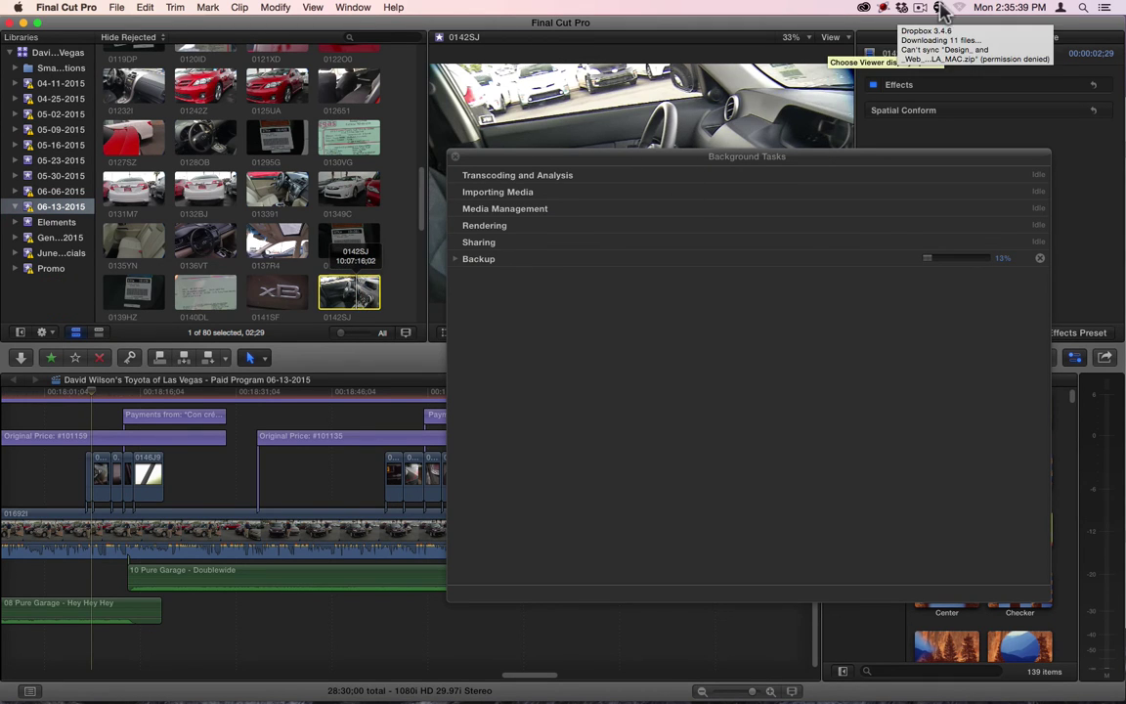
pyautogui.click(455, 157)
pyautogui.click(829, 37)
pyautogui.click(882, 147)
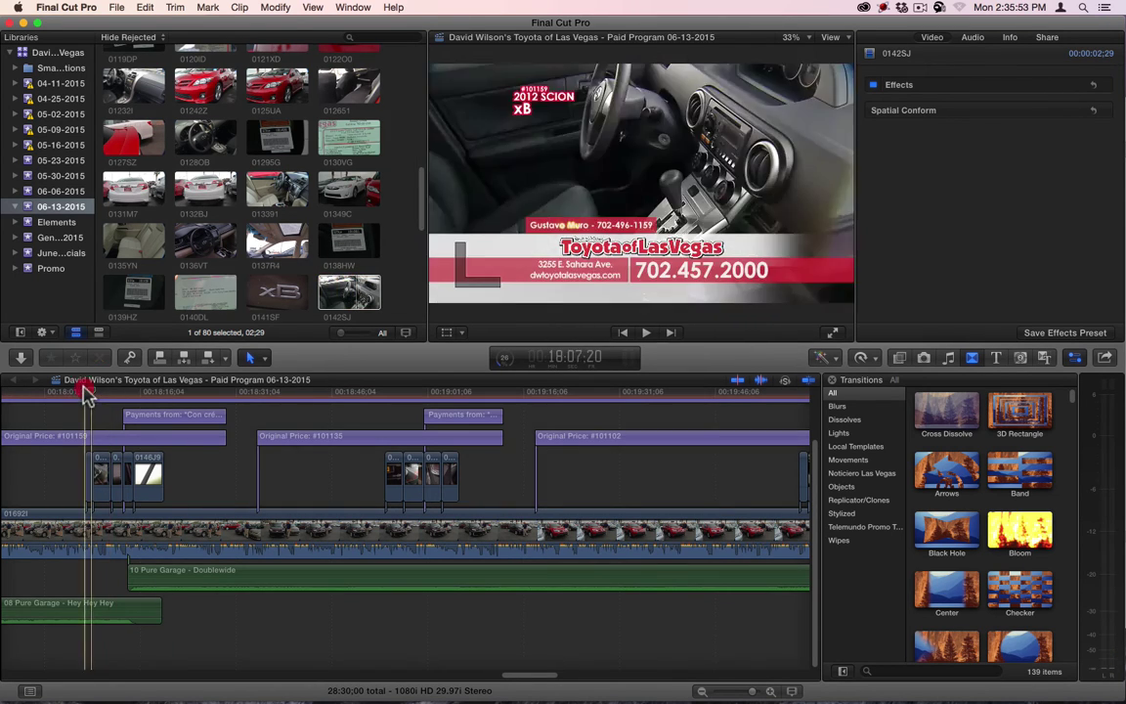
# Play the timeline from the xB title section, then stop playback.
pyautogui.click(85, 391)
pyautogui.press('space')
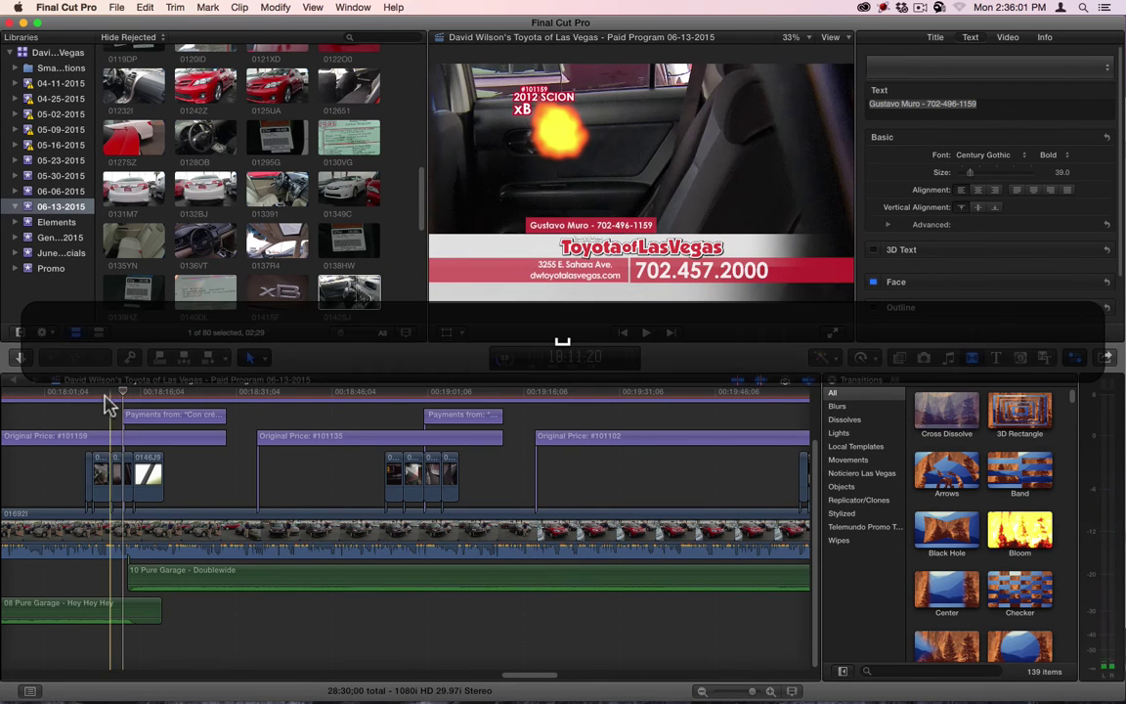
pyautogui.click(93, 392)
# Transcode clip 0142SJ with Create optimized media turned on.
pyautogui.click(101, 476)
pyautogui.rightClick(354, 293)
pyautogui.click(411, 370)
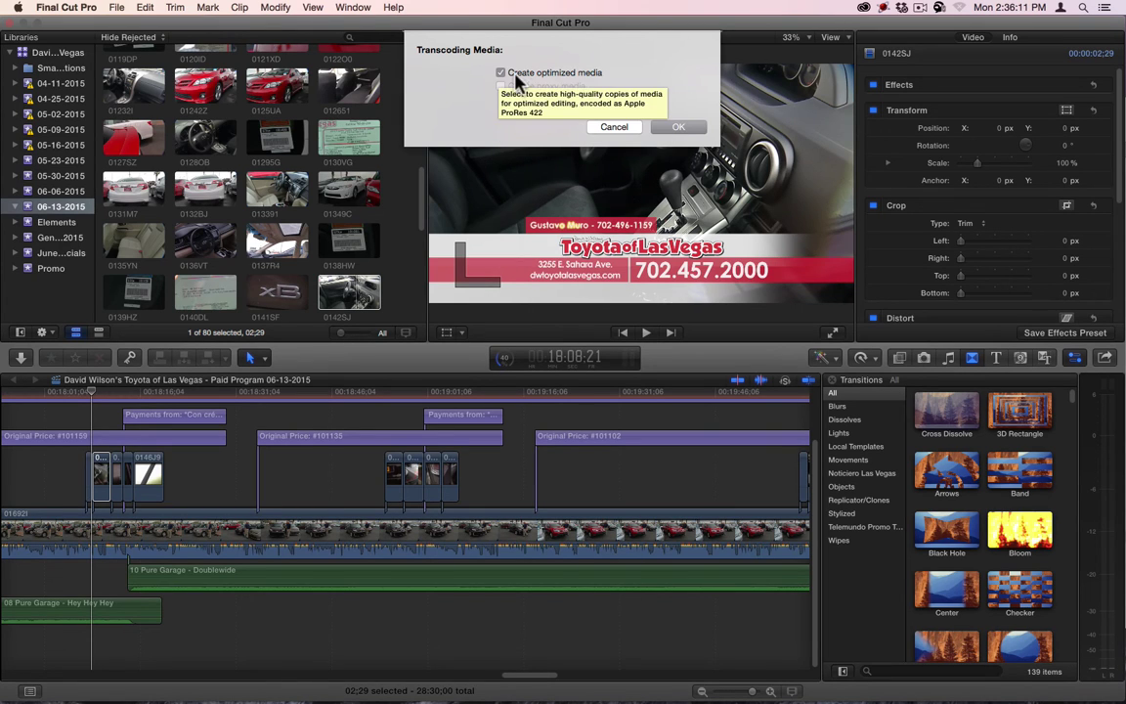
pyautogui.click(678, 127)
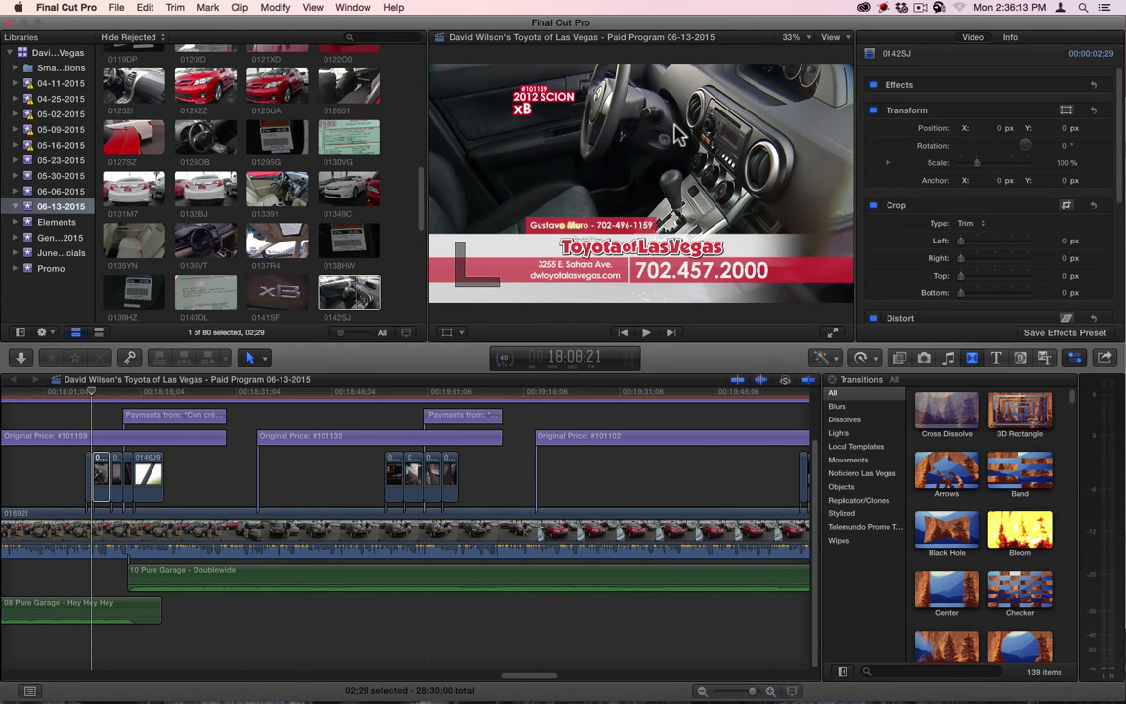
pyautogui.click(504, 358)
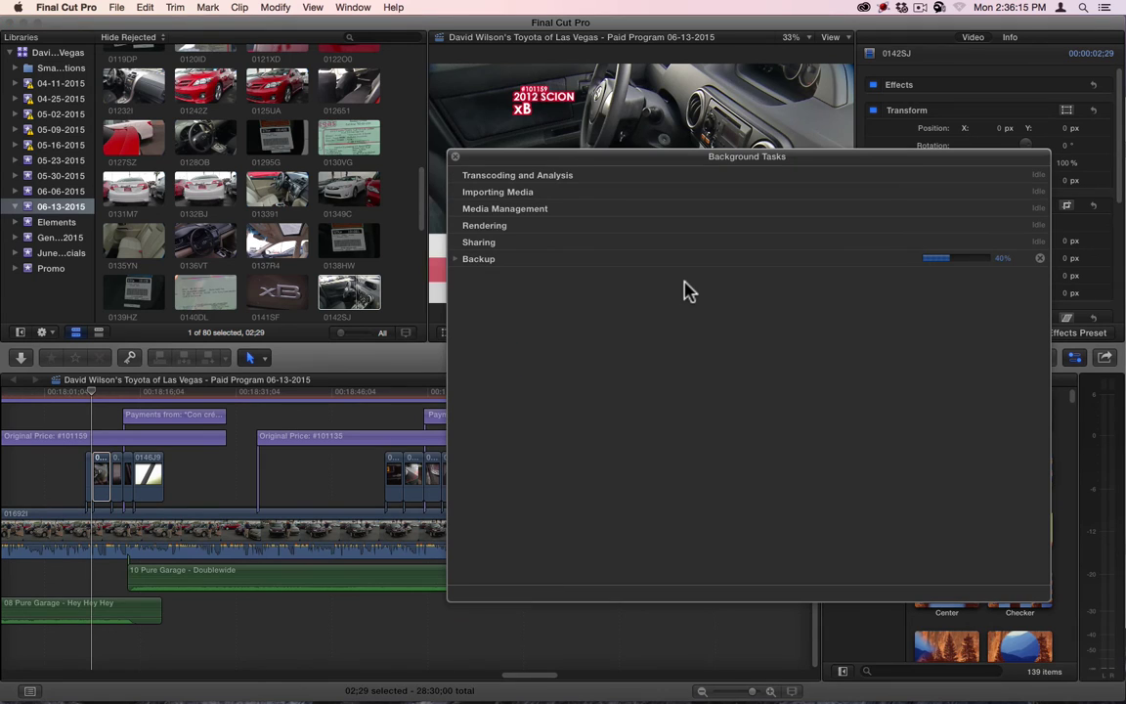
pyautogui.click(454, 156)
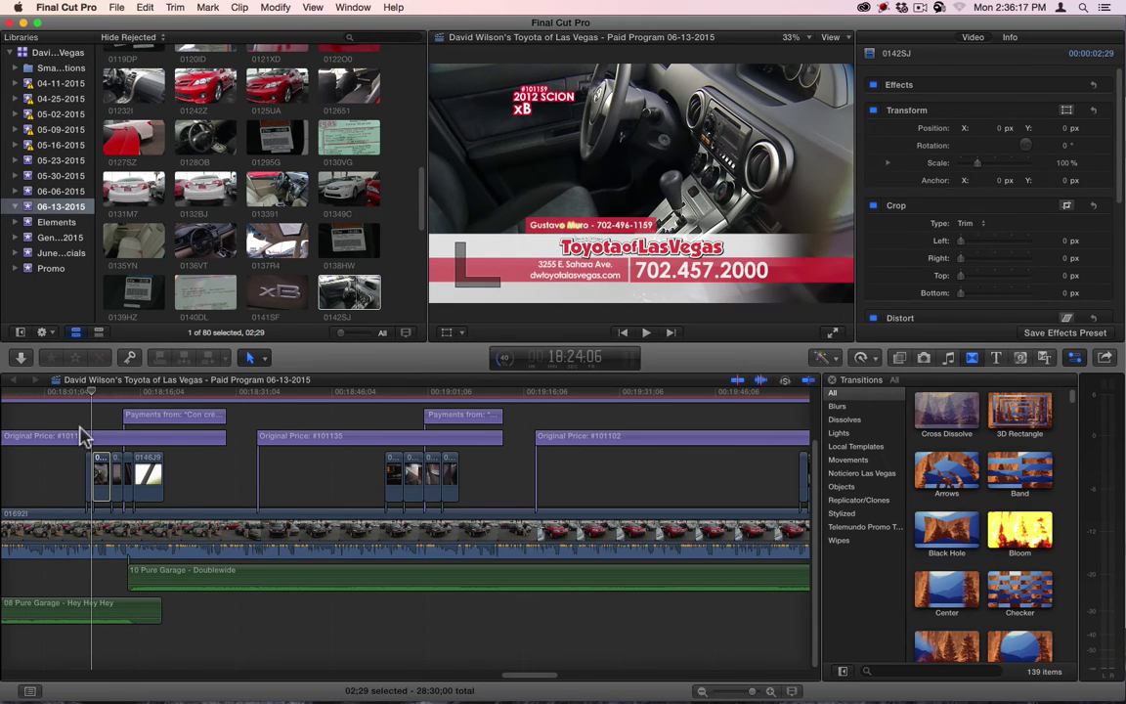
# Play the timeline from the xB logo frame, show clip 0142SJ, then switch to Finder.
pyautogui.click(81, 393)
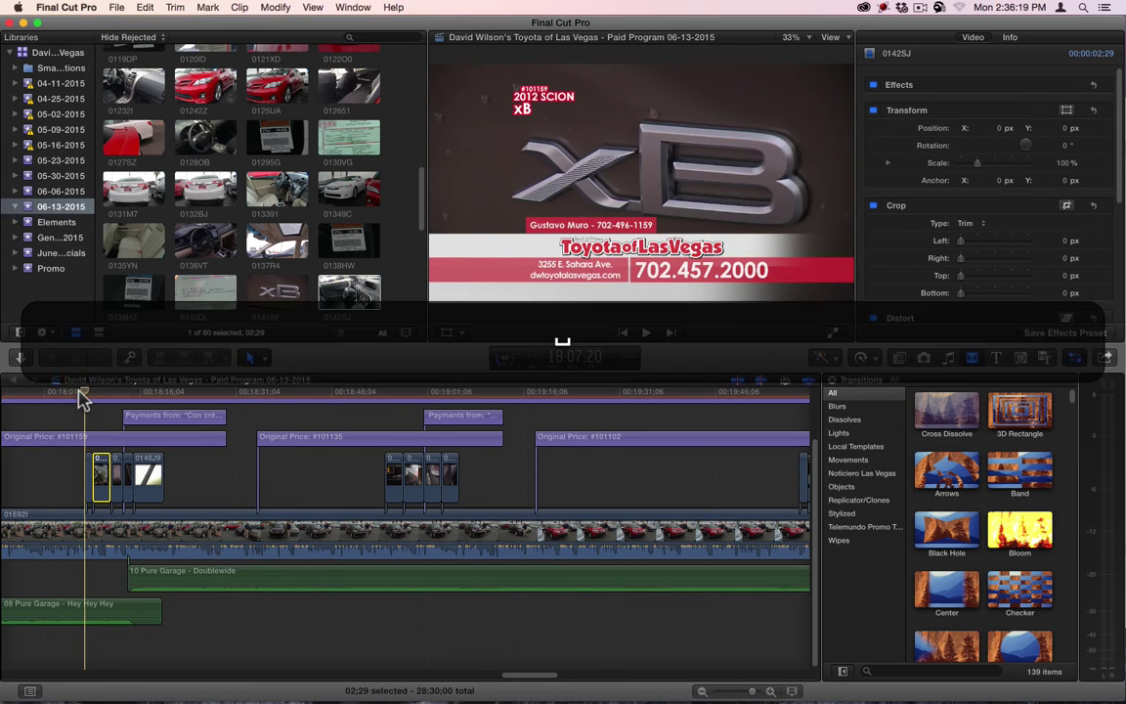
pyautogui.press('space')
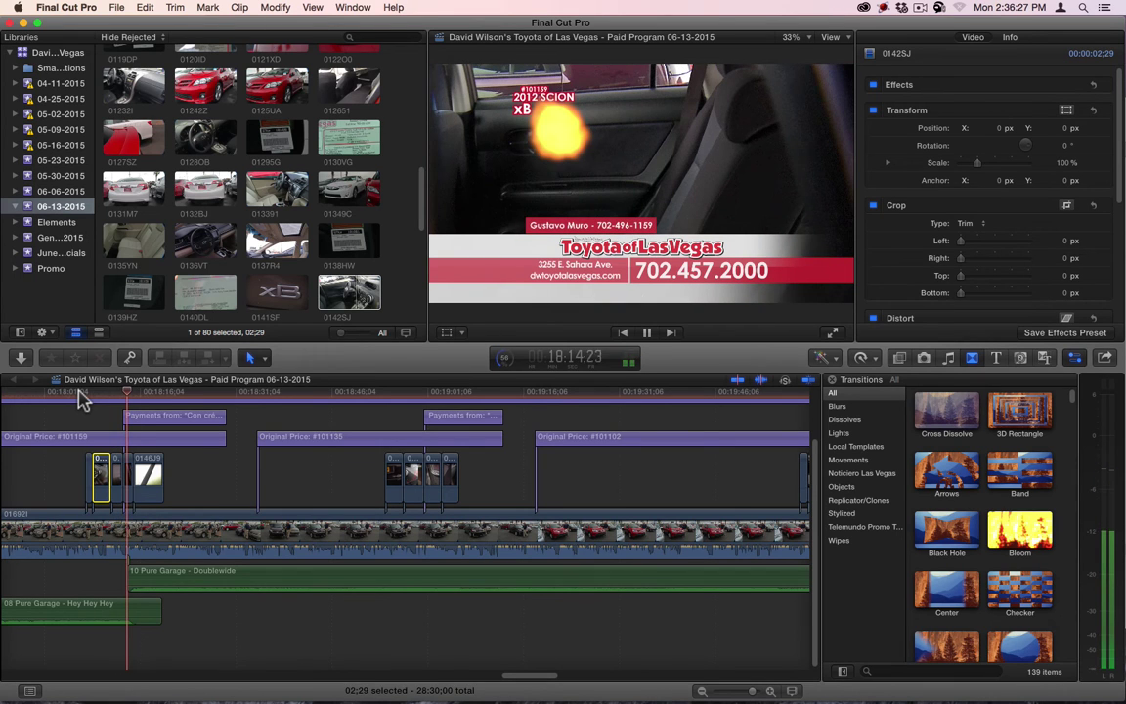
pyautogui.press('space')
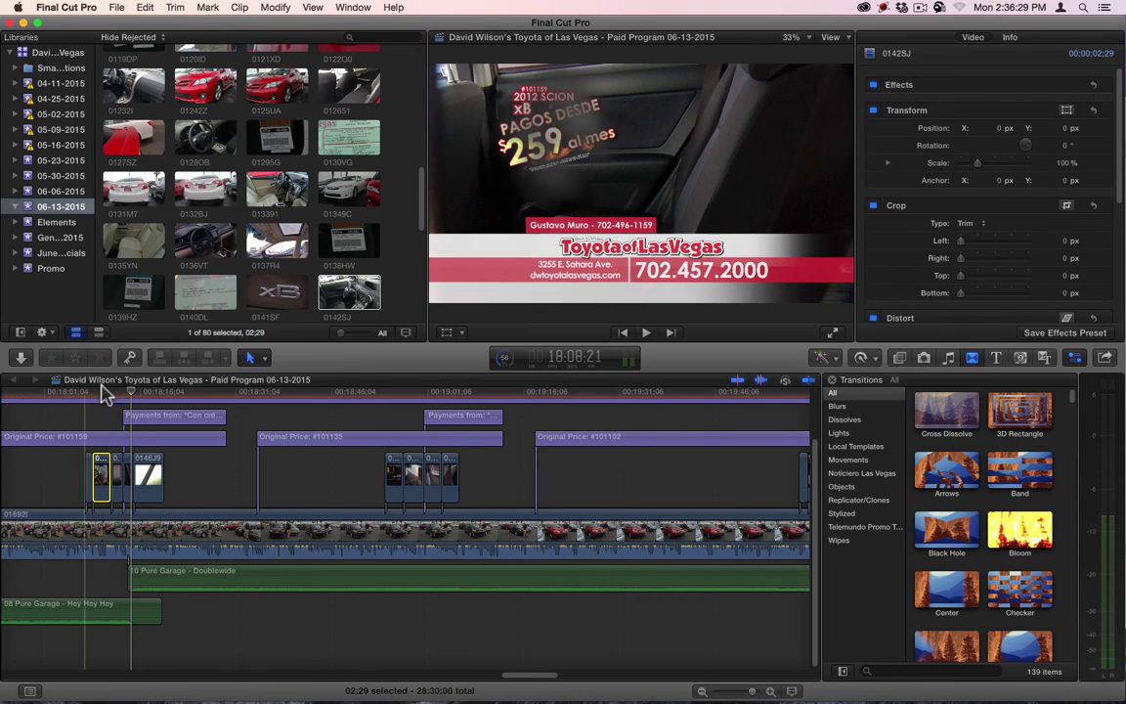
pyautogui.click(405, 119)
pyautogui.press('super+Tab')
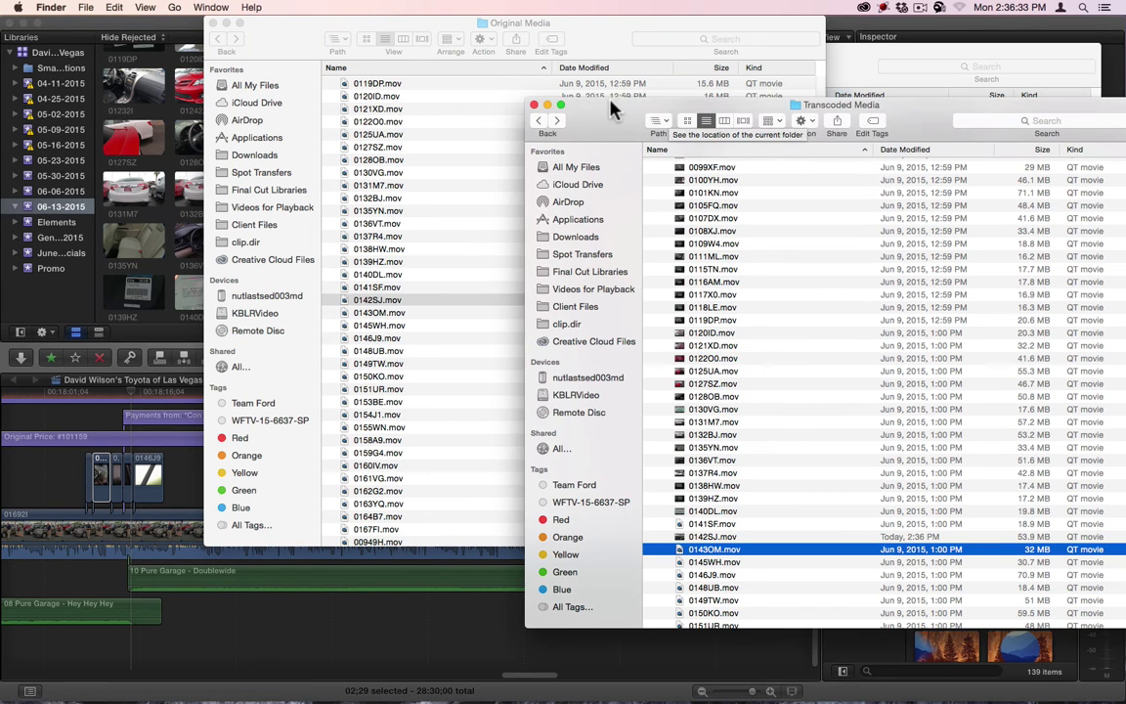
# Close the media windows and show the Toyota library's package contents in Final Cut Libraries.
pyautogui.click(533, 104)
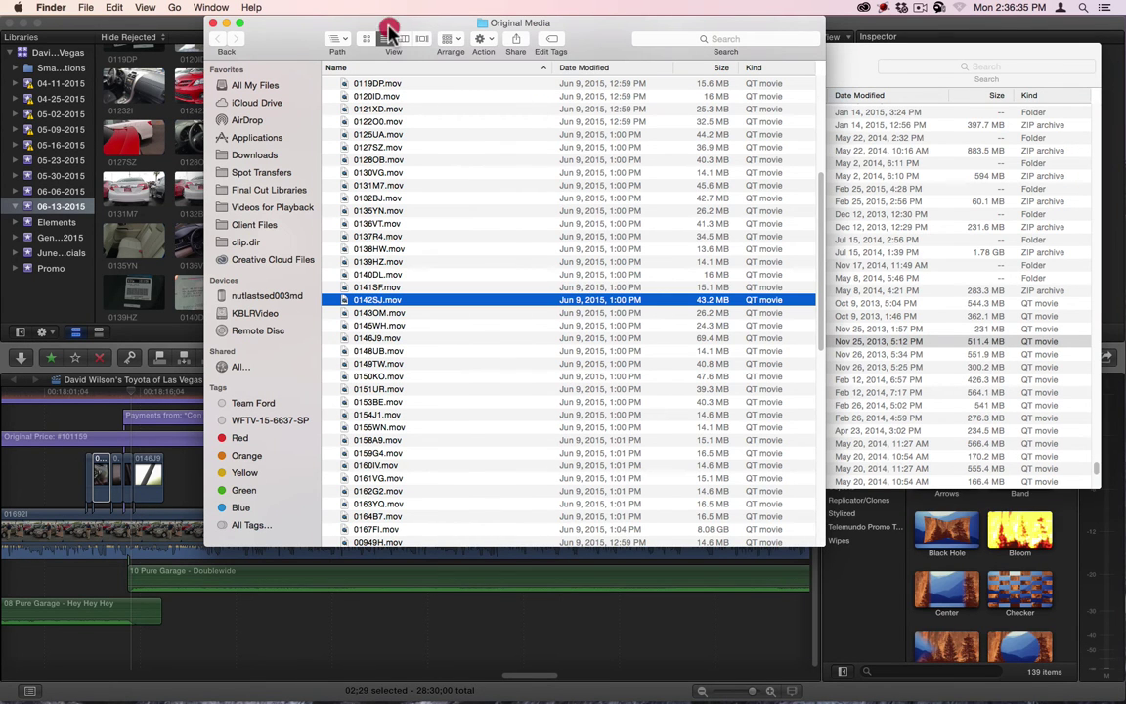
pyautogui.click(213, 23)
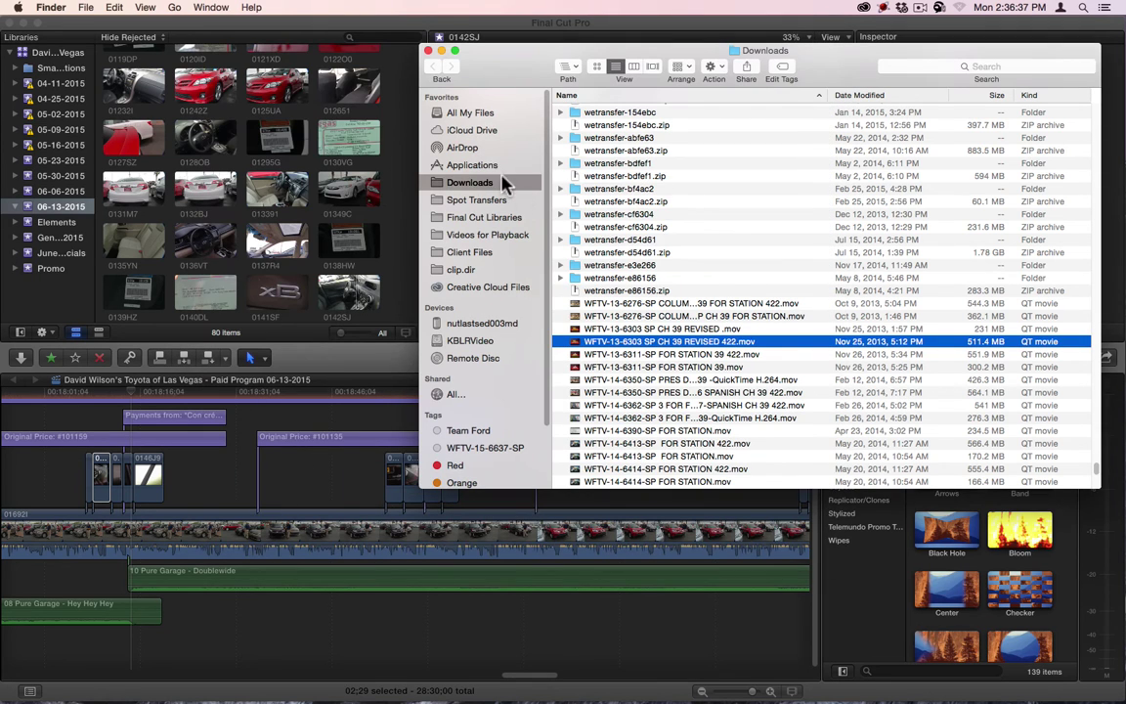
pyautogui.click(500, 219)
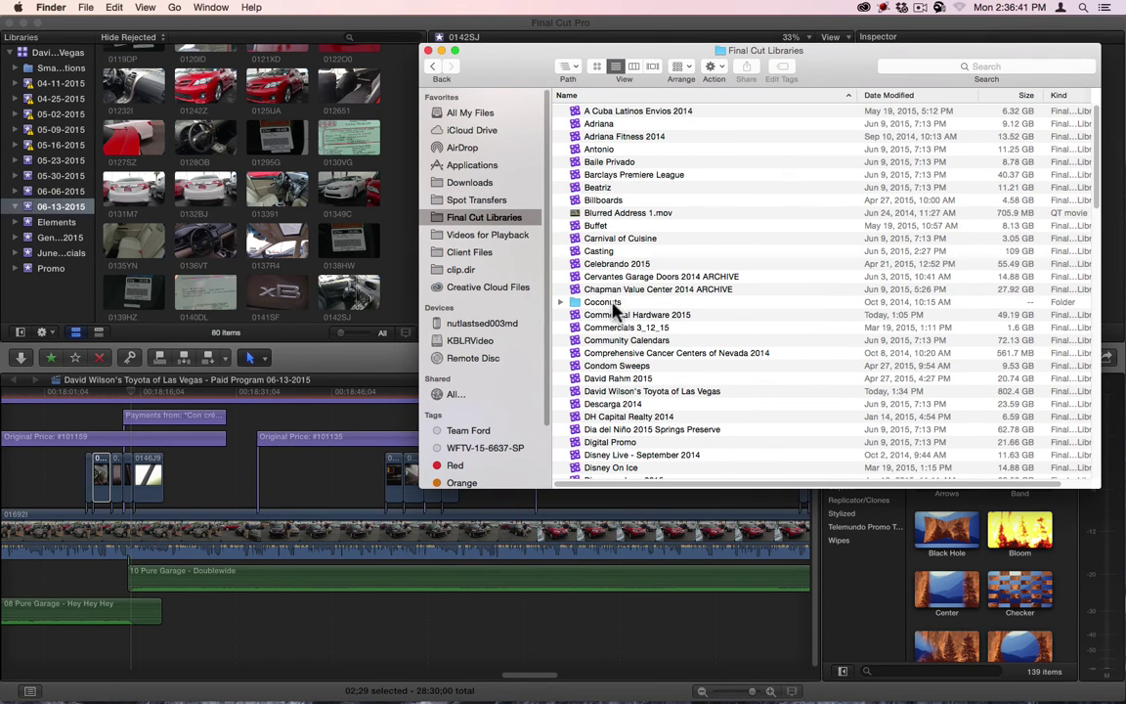
pyautogui.rightClick(609, 390)
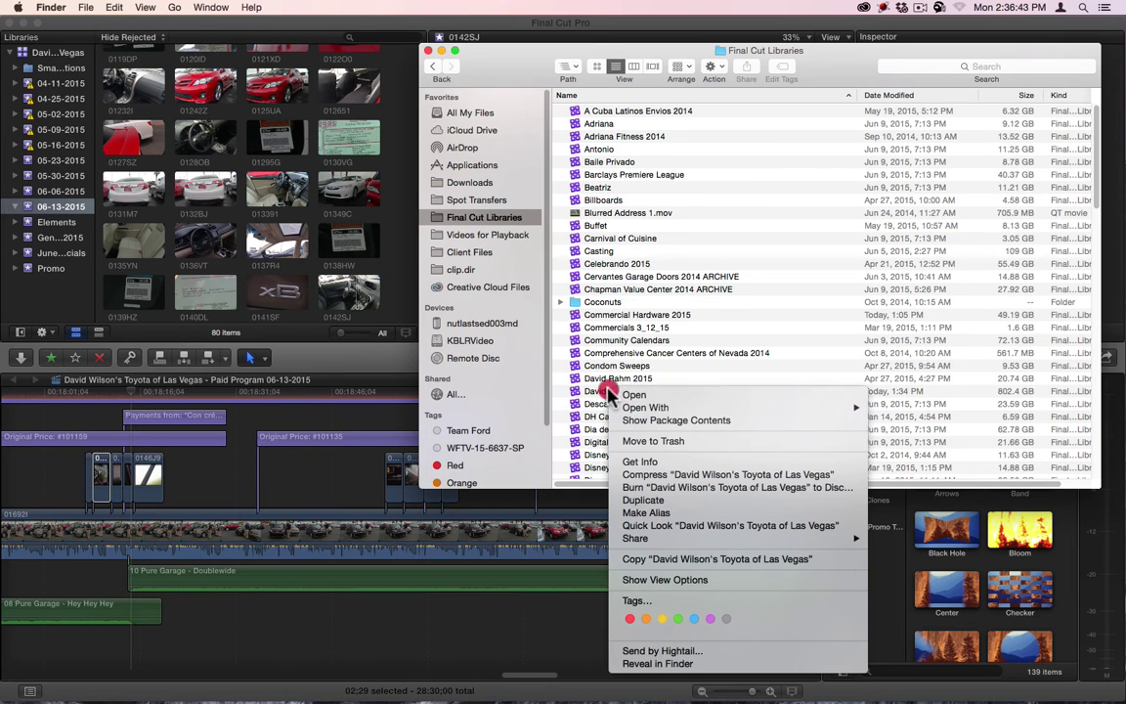
pyautogui.click(637, 422)
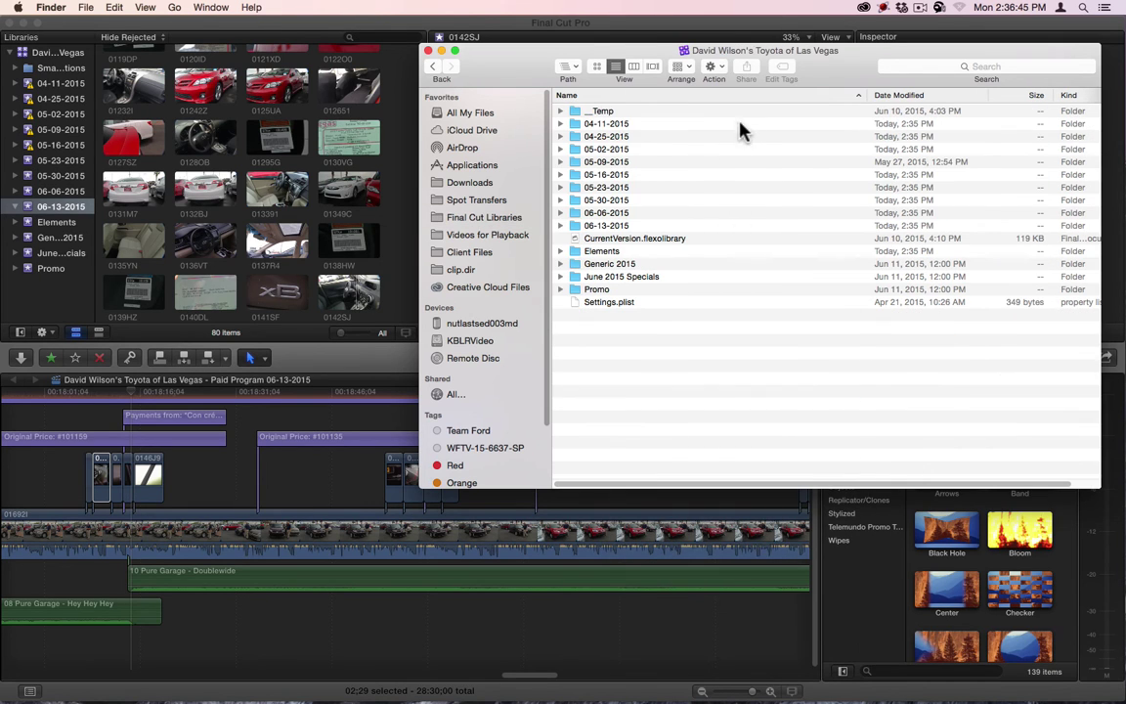
# Inspect Transcoded Media in the 06-13-2015 event folder, then close the Finder window.
pyautogui.doubleClick(572, 224)
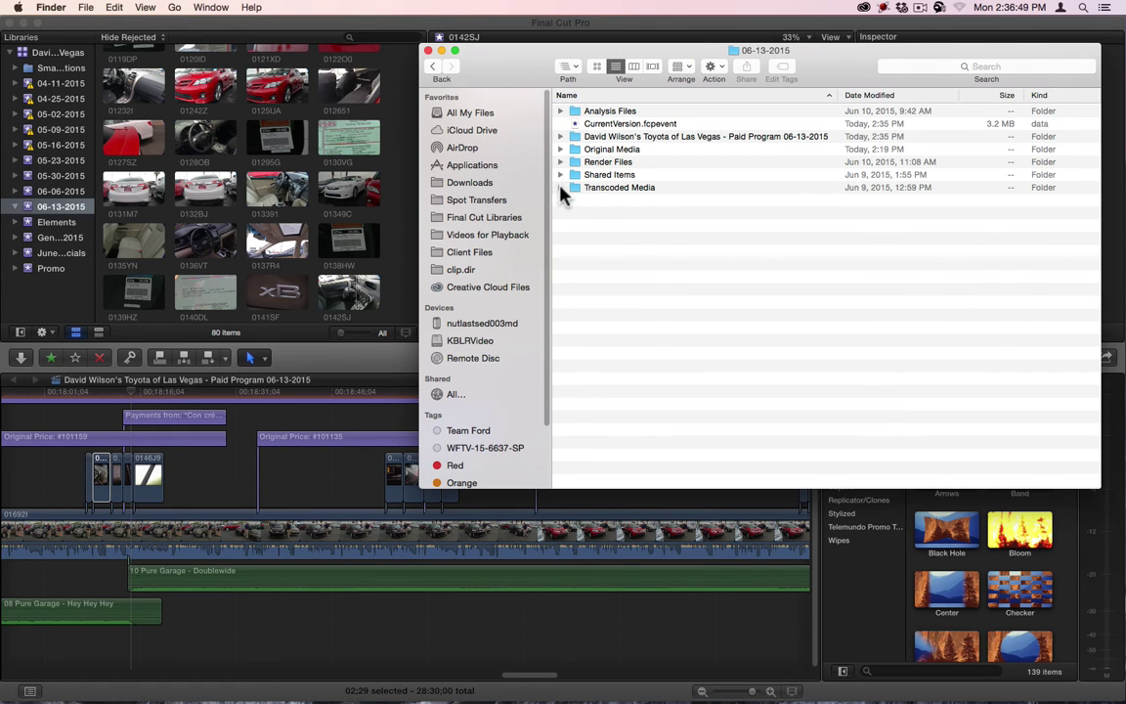
pyautogui.click(560, 187)
pyautogui.click(575, 199)
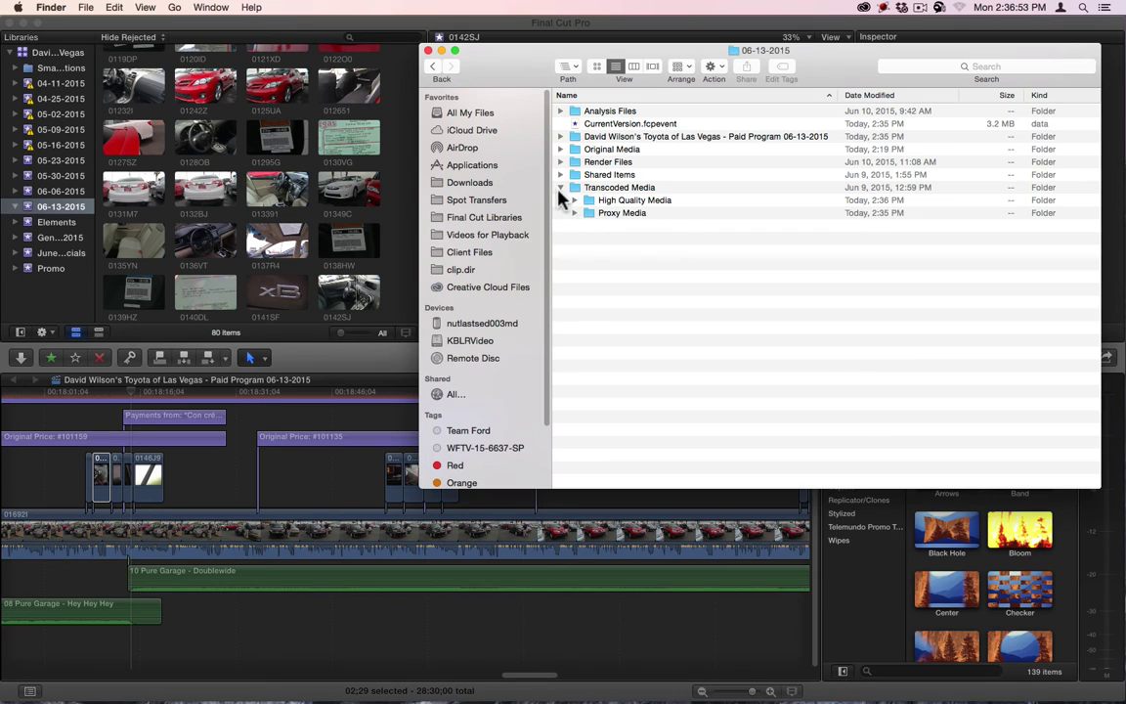
pyautogui.click(560, 187)
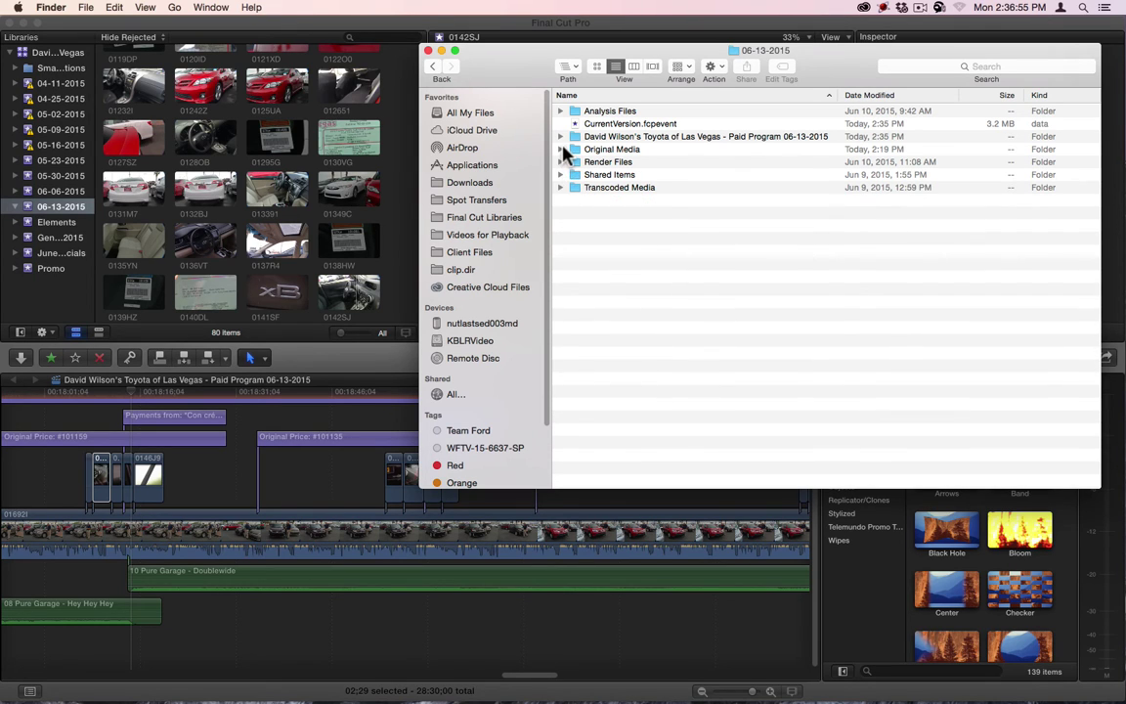
pyautogui.click(428, 51)
# Bring Final Cut Pro forward and select the 0142SJ clip in the timeline.
pyautogui.click(413, 227)
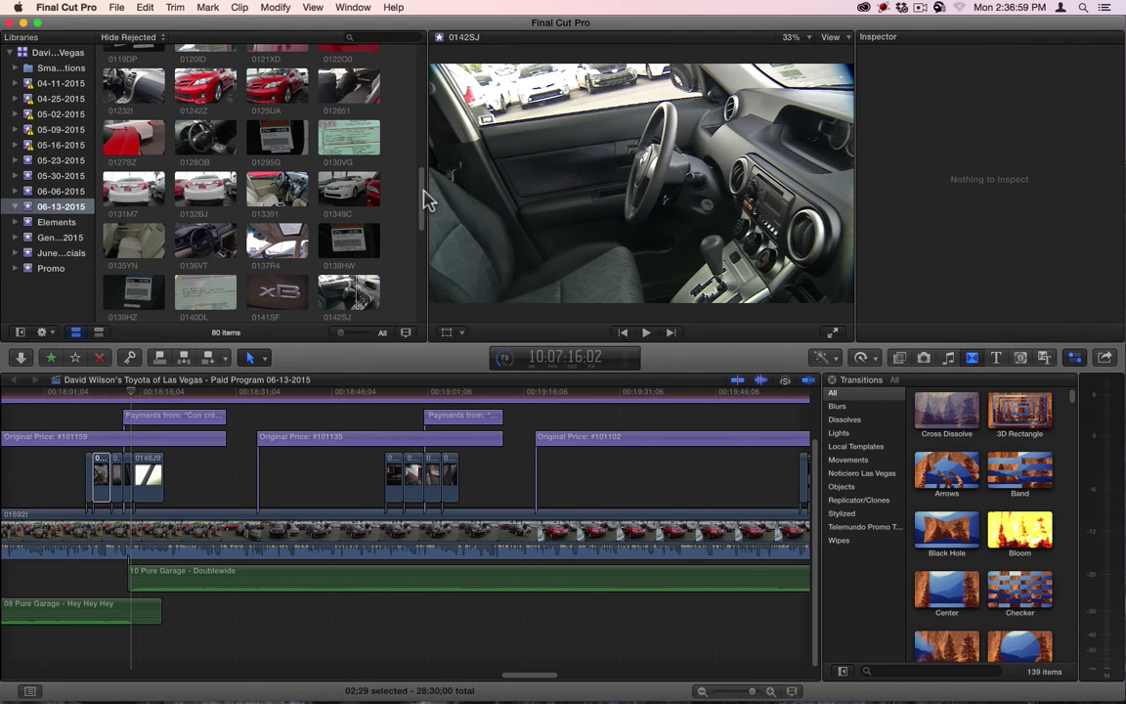
pyautogui.moveTo(425, 200); pyautogui.dragTo(415, 339)
pyautogui.click(101, 474)
pyautogui.moveTo(234, 688)
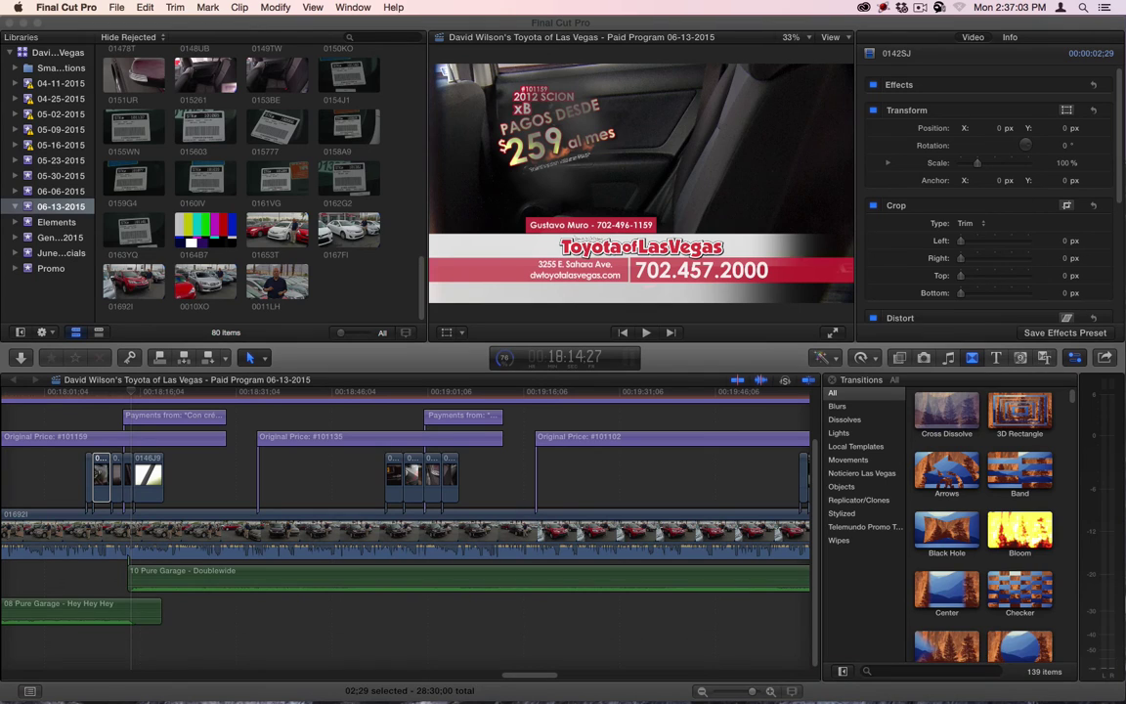
pyautogui.press('super')
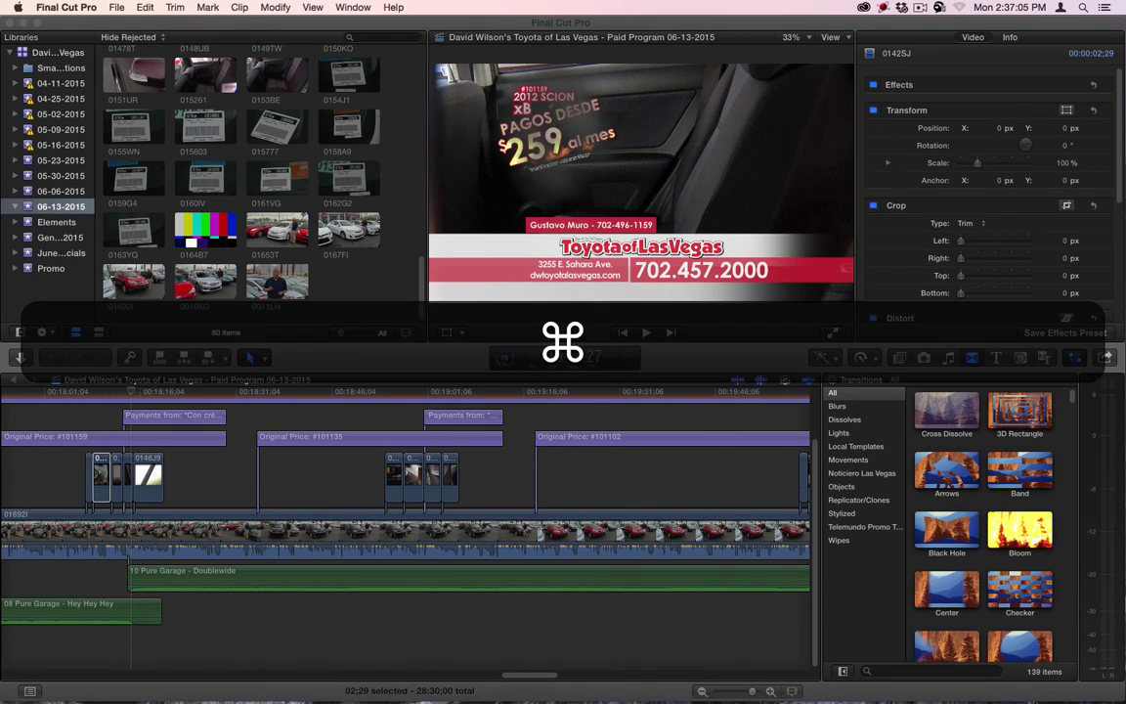
# Import the Columbus Day Bedroom 499 movie from Downloads into the 06-13-2015 event.
pyautogui.press('super+n')
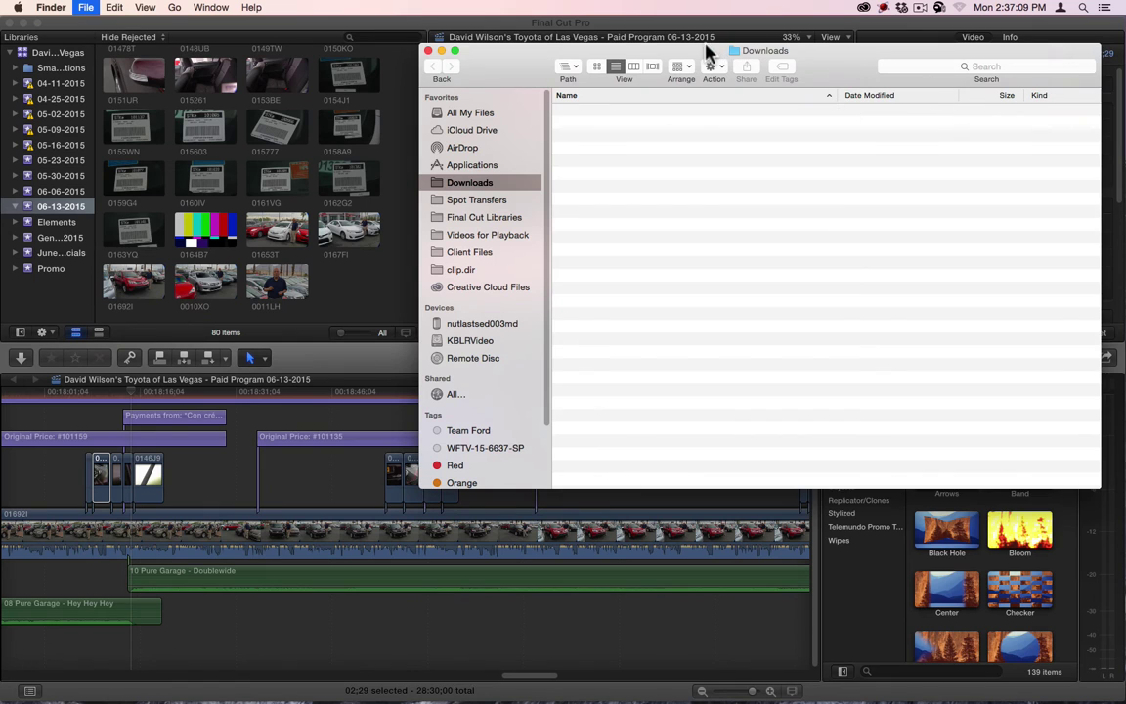
pyautogui.moveTo(705, 52); pyautogui.dragTo(607, 130)
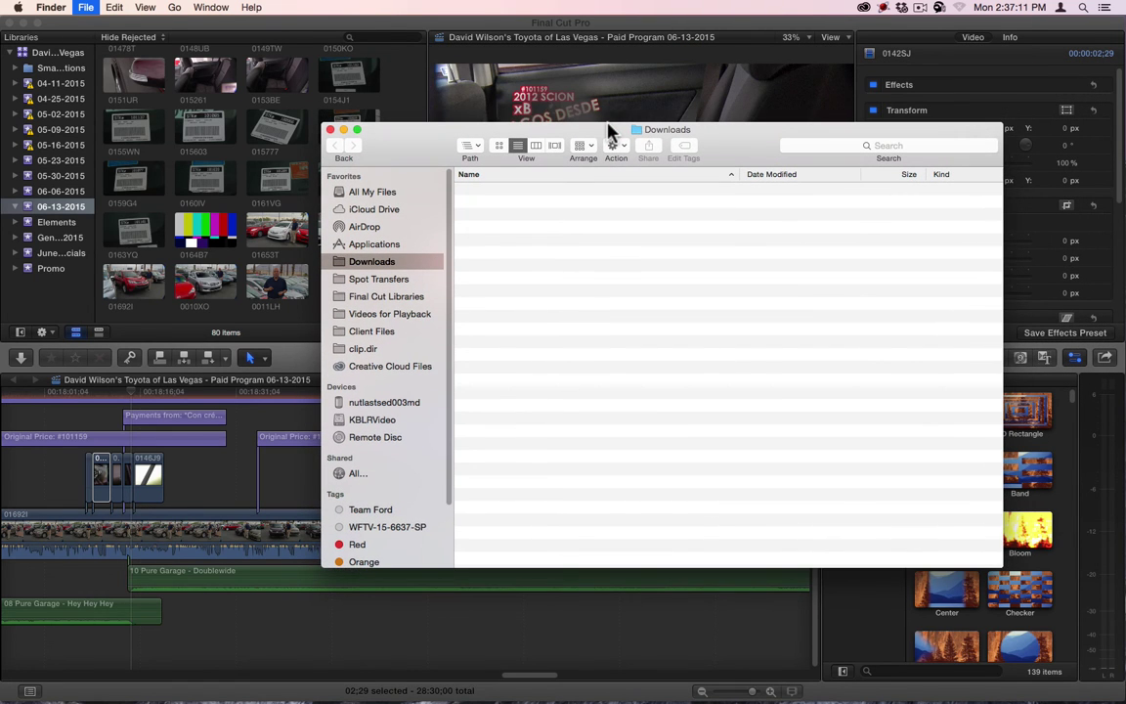
pyautogui.press('super+n')
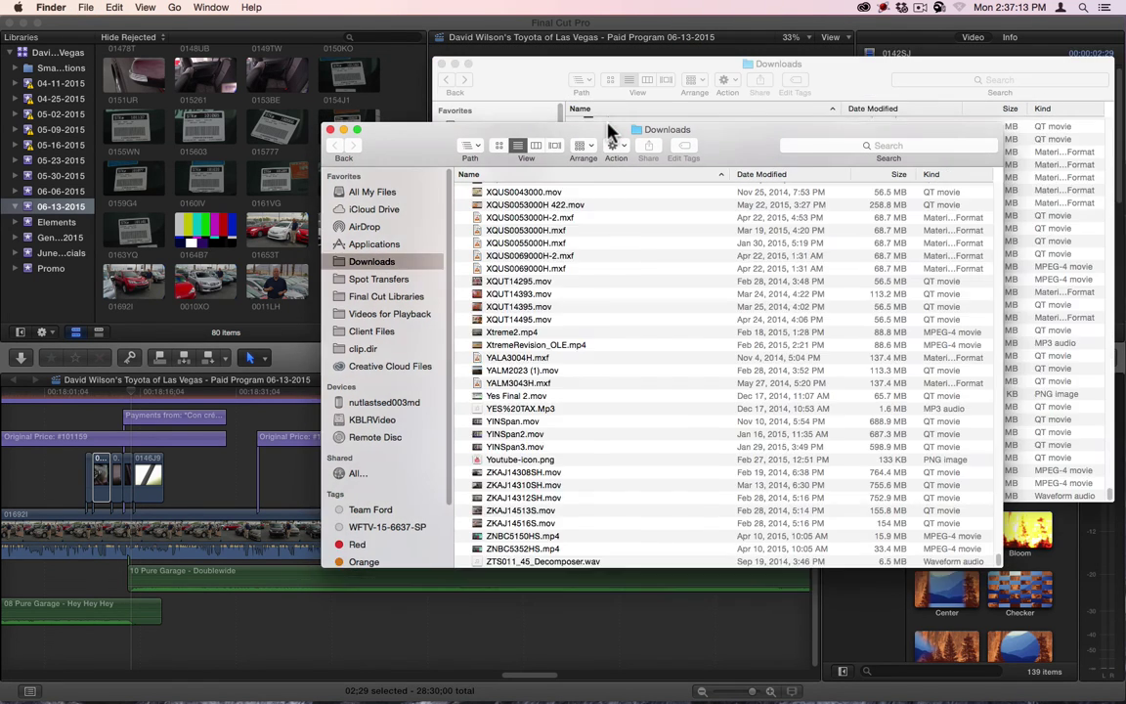
pyautogui.scroll(15, 608, 130)
pyautogui.press('super+w')
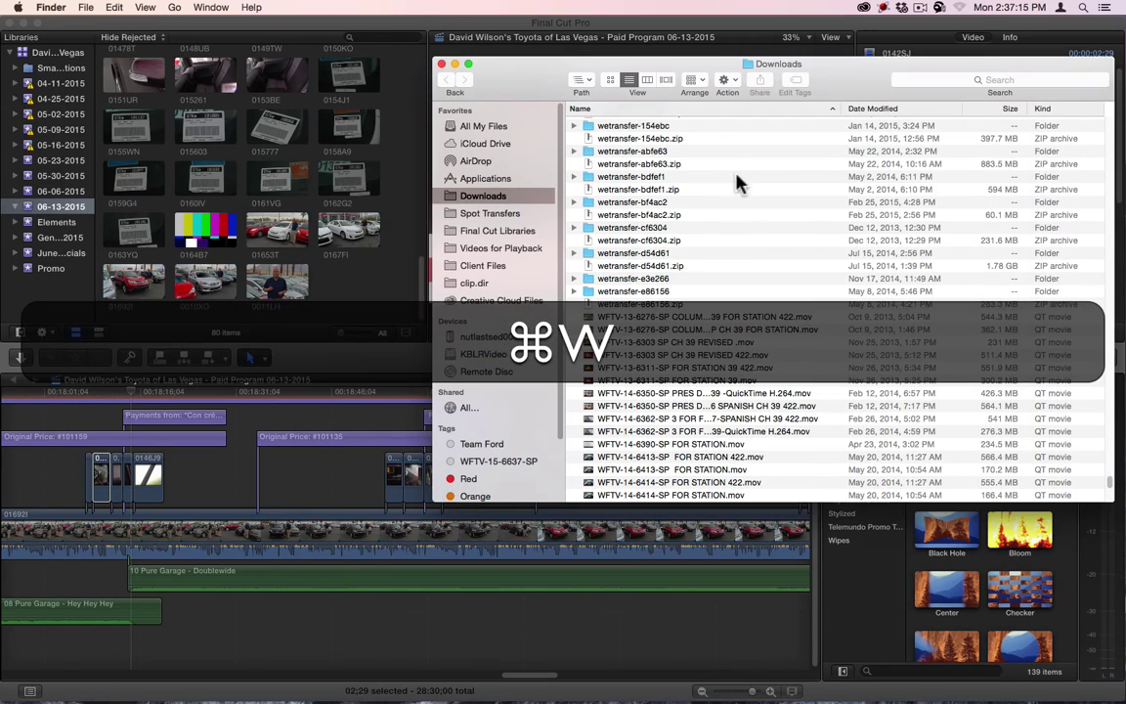
pyautogui.click(759, 333)
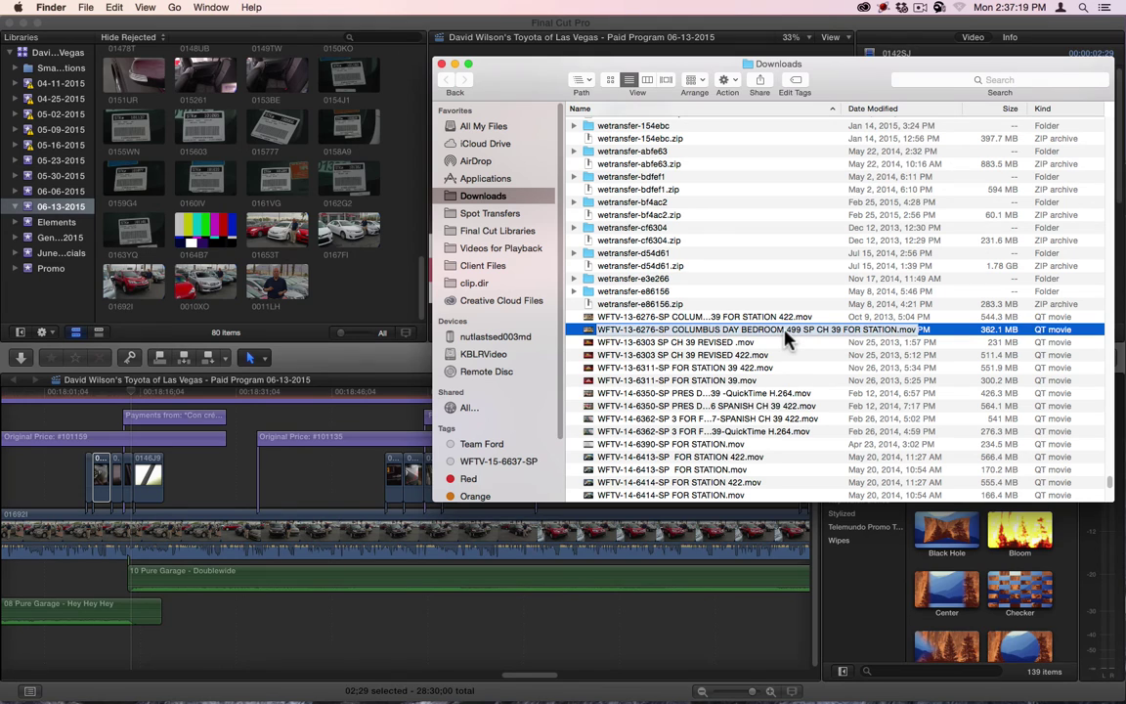
pyautogui.moveTo(784, 332); pyautogui.dragTo(357, 290)
# Check the Importing Media progress in Background Tasks.
pyautogui.click(134, 66)
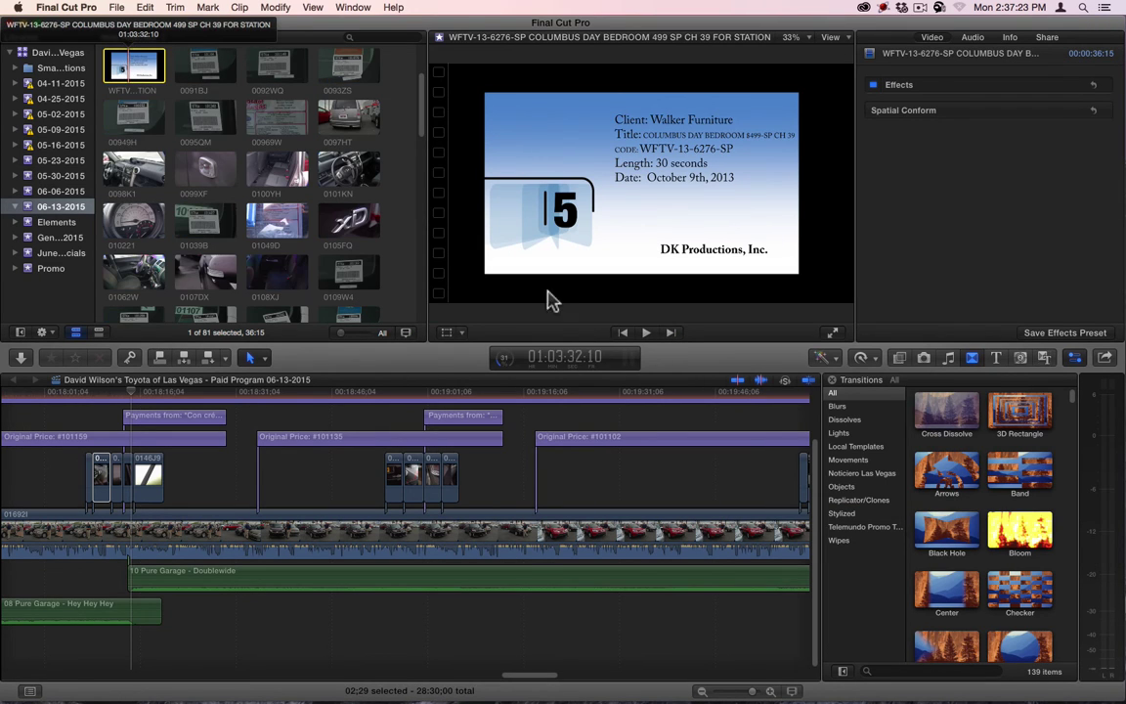
pyautogui.click(503, 358)
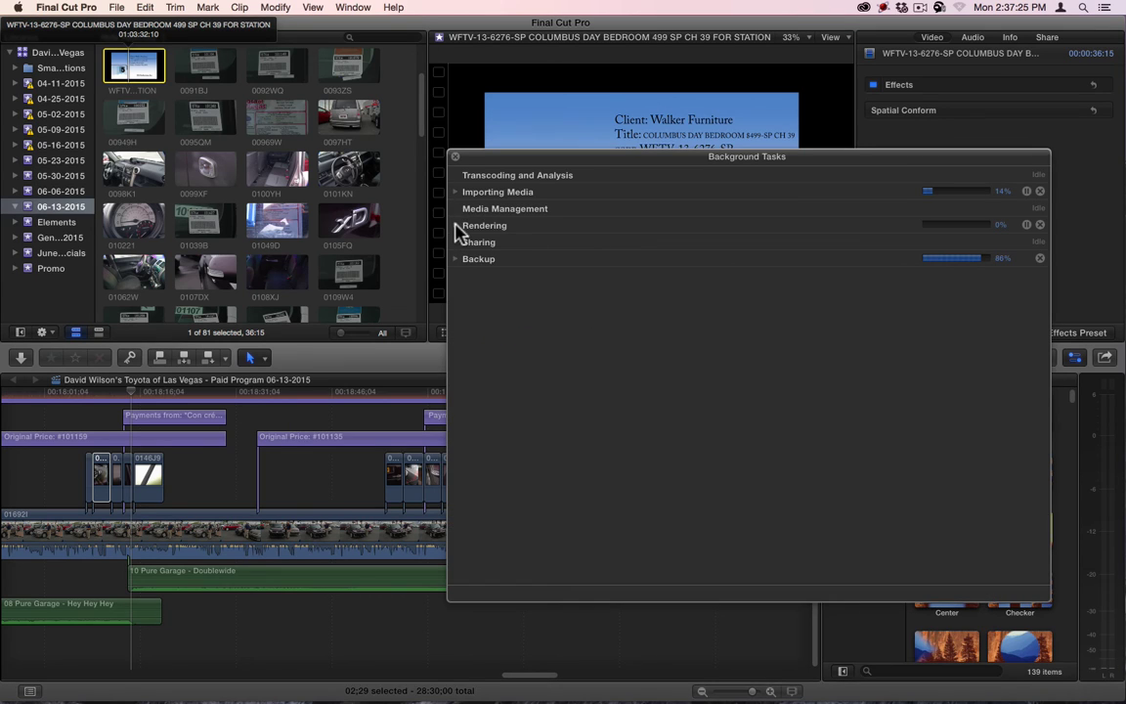
pyautogui.click(456, 191)
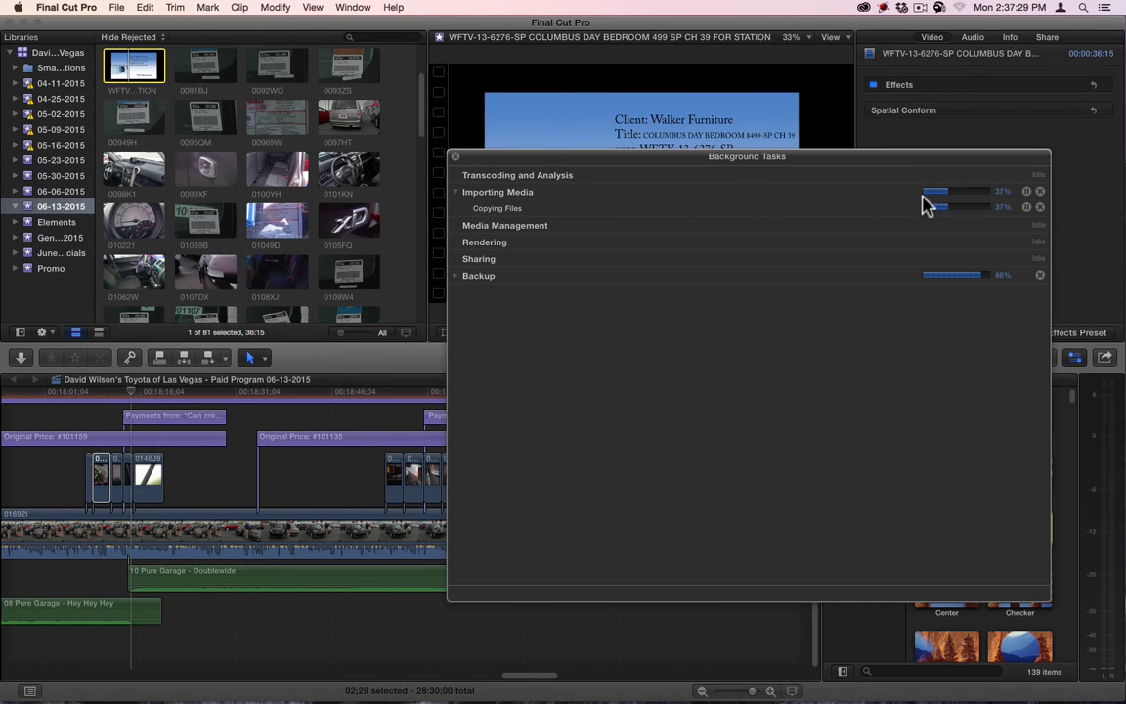
# Append the Columbus Day Bedroom clip to the timeline end and park the playhead on it.
pyautogui.click(342, 466)
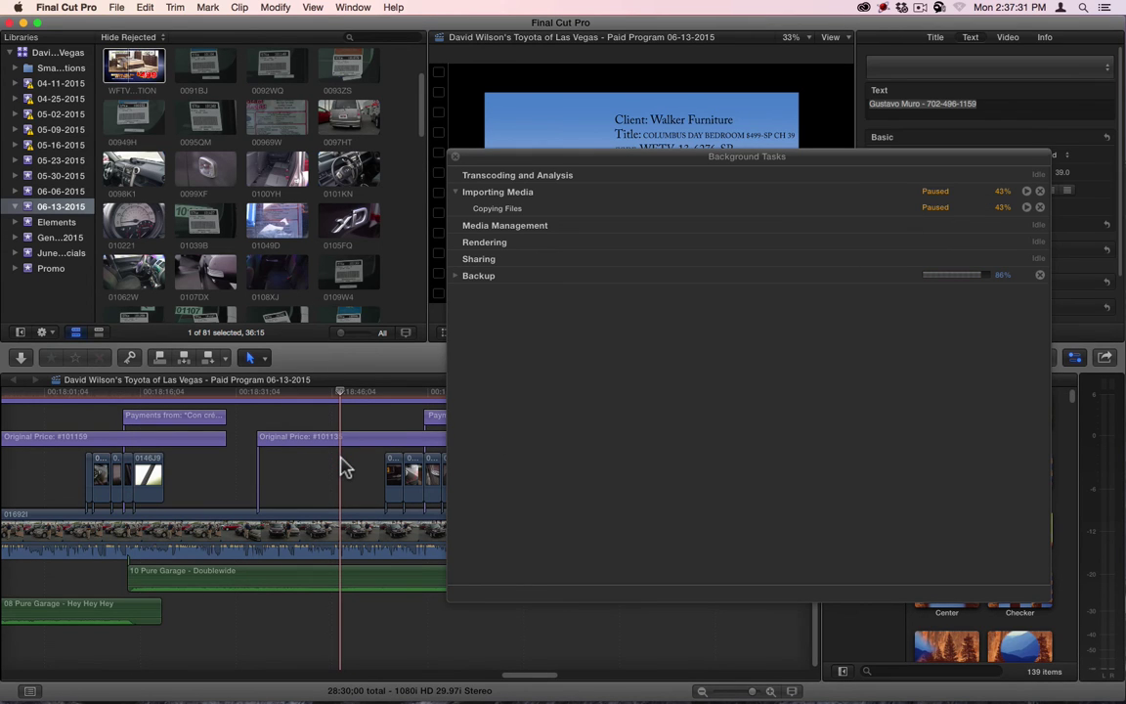
pyautogui.press('End')
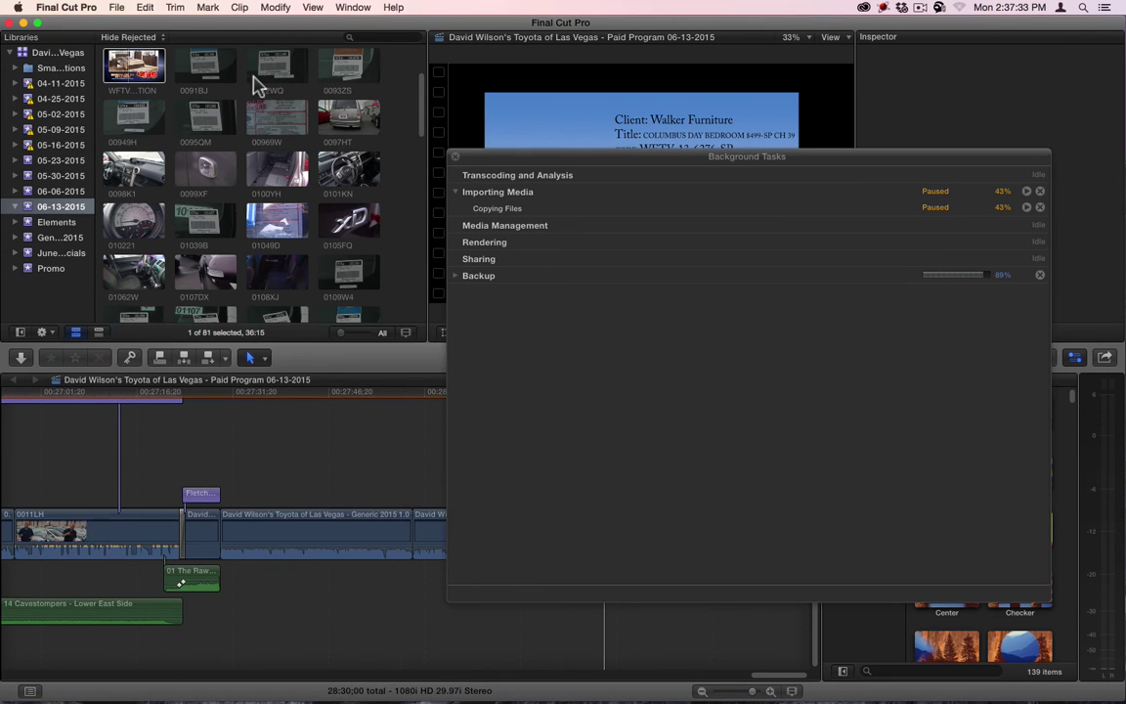
pyautogui.click(146, 60)
pyautogui.press('e')
pyautogui.click(401, 397)
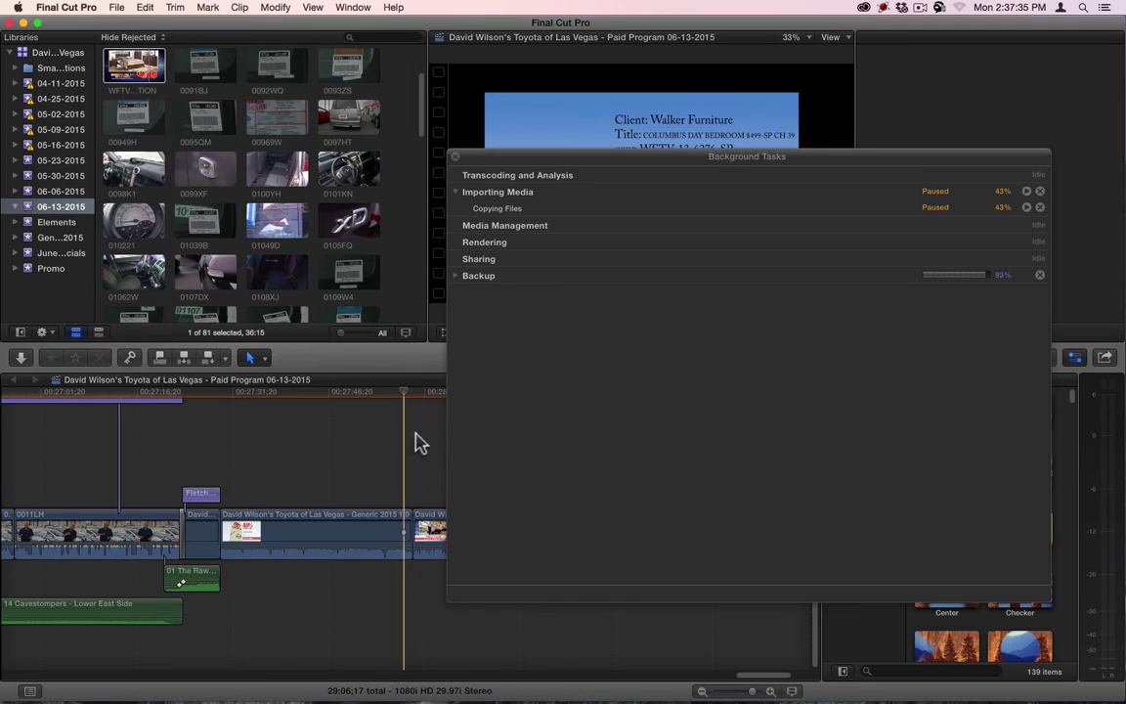
pyautogui.click(459, 161)
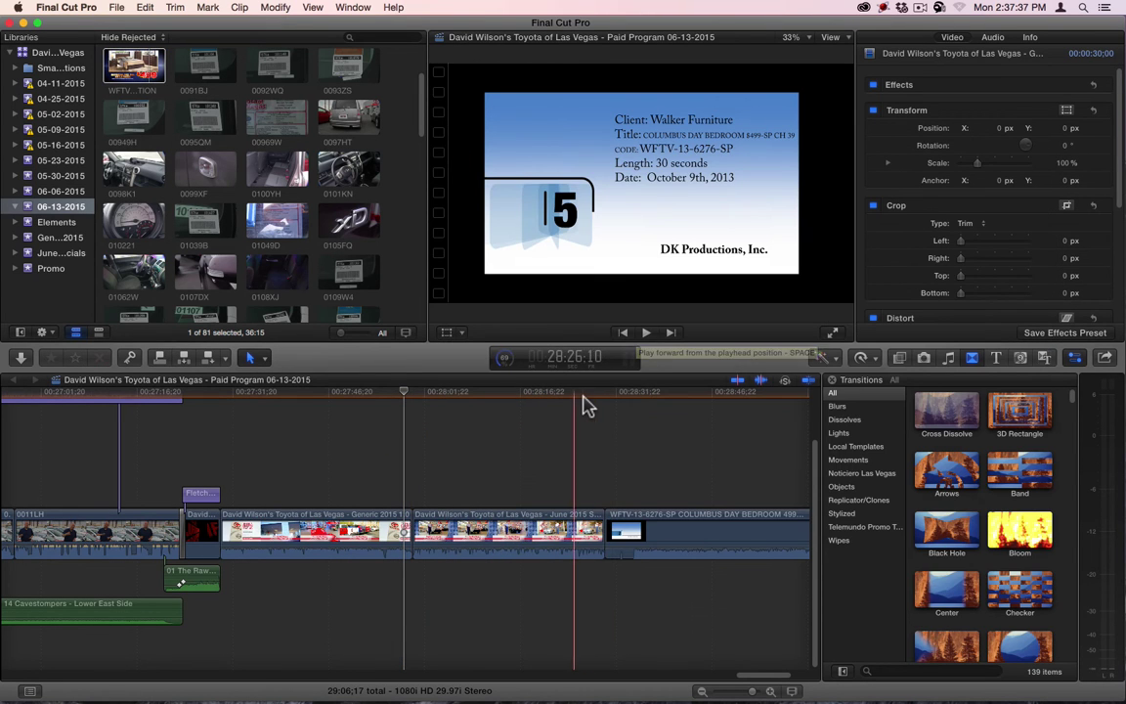
pyautogui.click(603, 399)
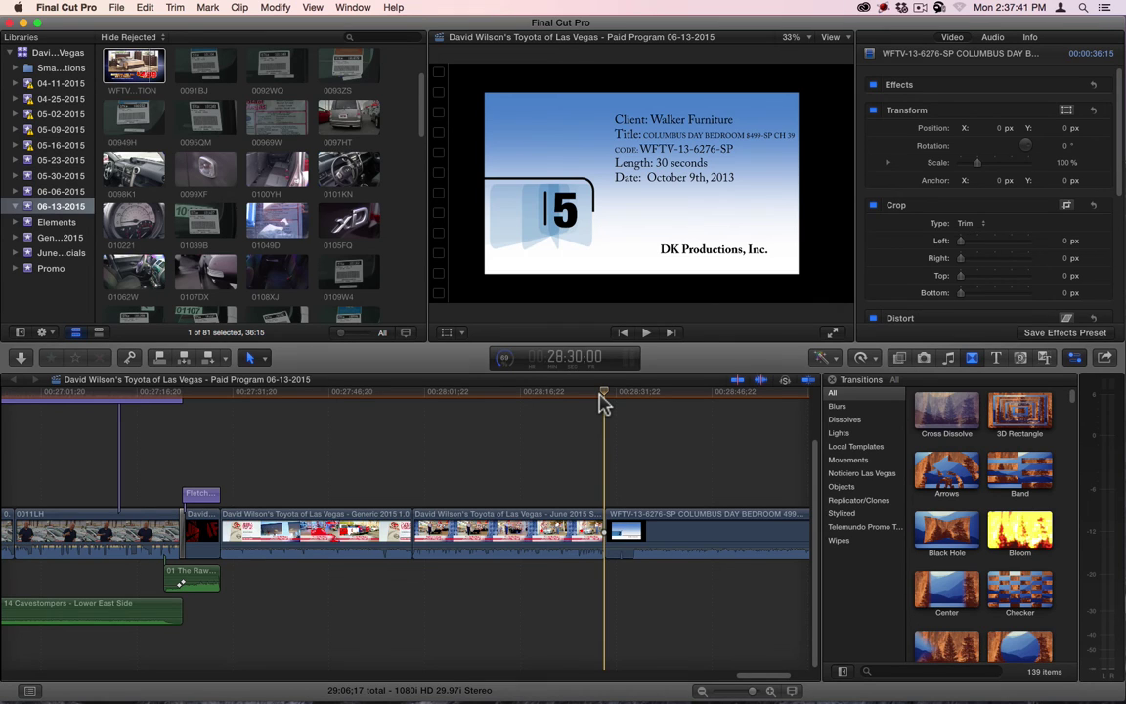
pyautogui.press('space')
# Force quit the frozen Final Cut Pro.
pyautogui.press('alt+super+Escape')
pyautogui.press('Return')
pyautogui.press('Return')
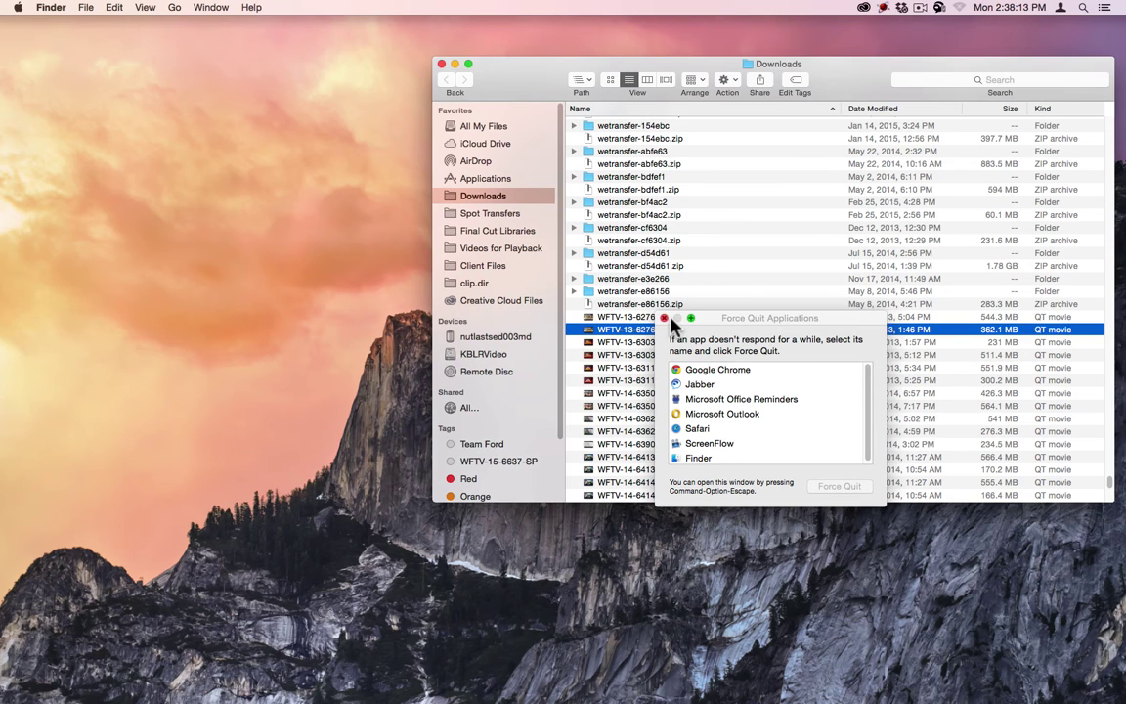
pyautogui.click(667, 317)
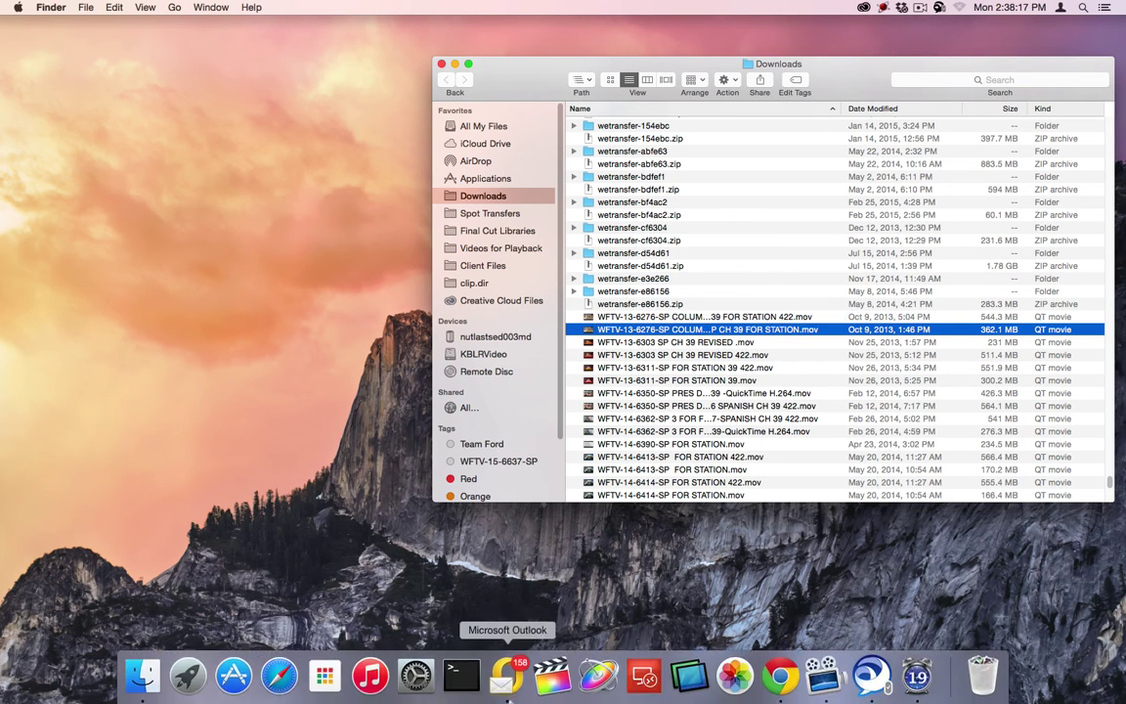
pyautogui.click(547, 674)
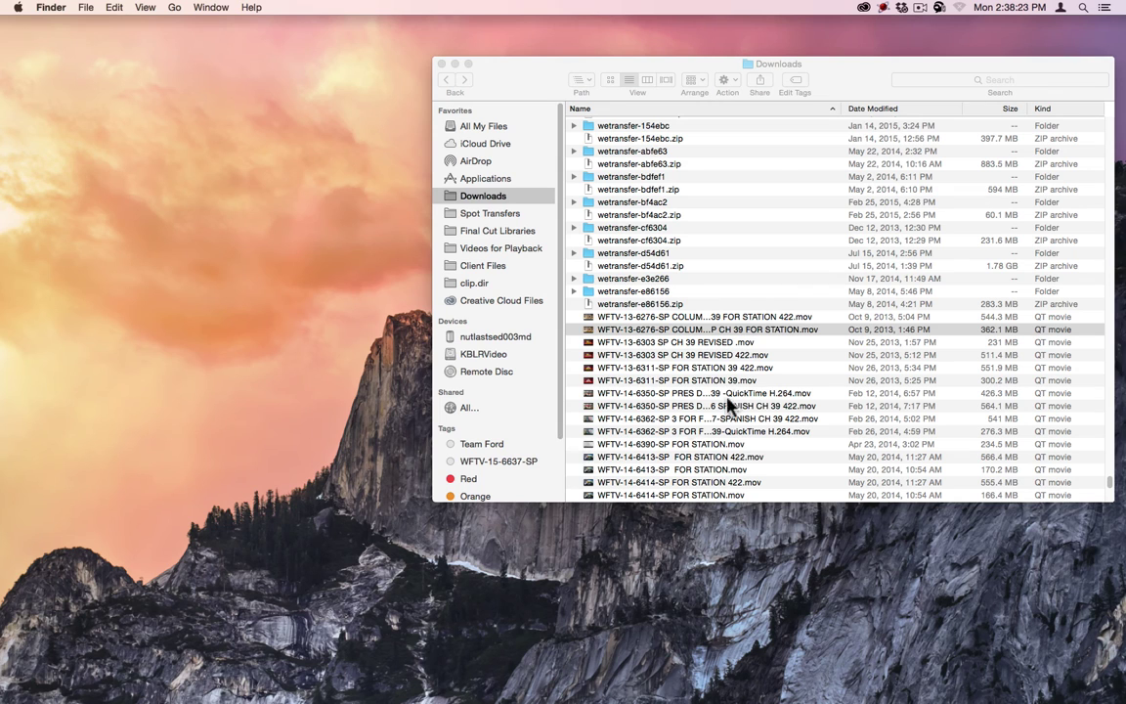
# Open the WFTV-13-6276 Columbus Day Bedroom movie from Downloads with MPEG Streamclip.
pyautogui.click(829, 63)
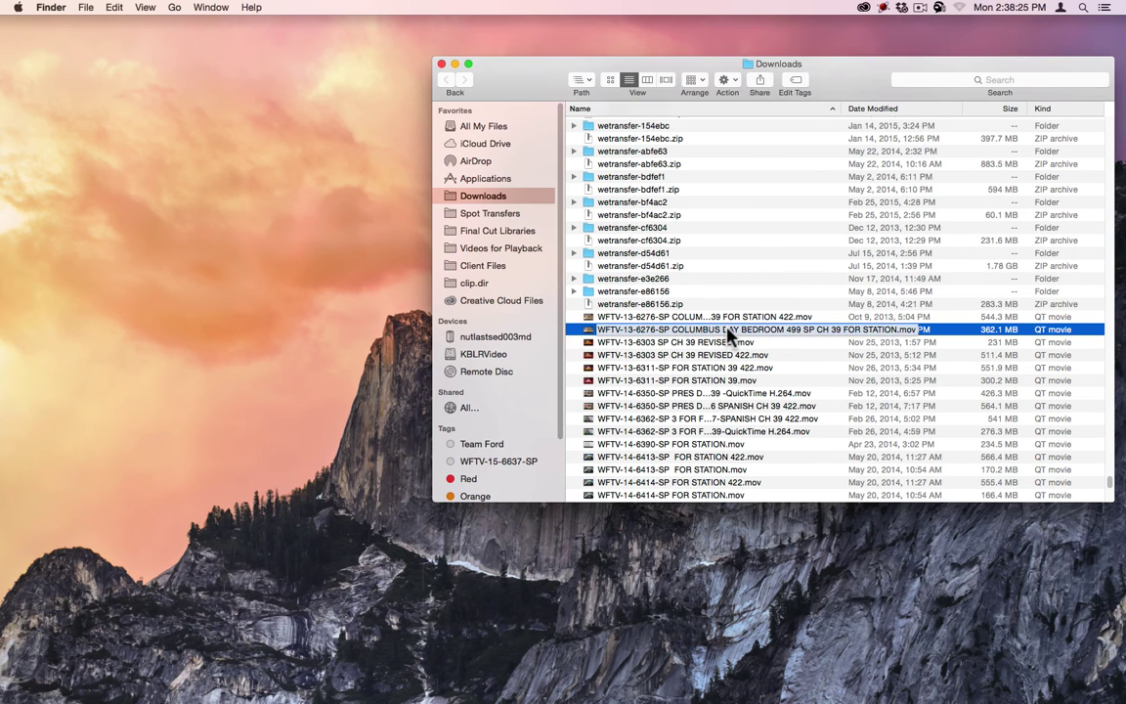
pyautogui.rightClick(738, 332)
pyautogui.moveTo(611, 349)
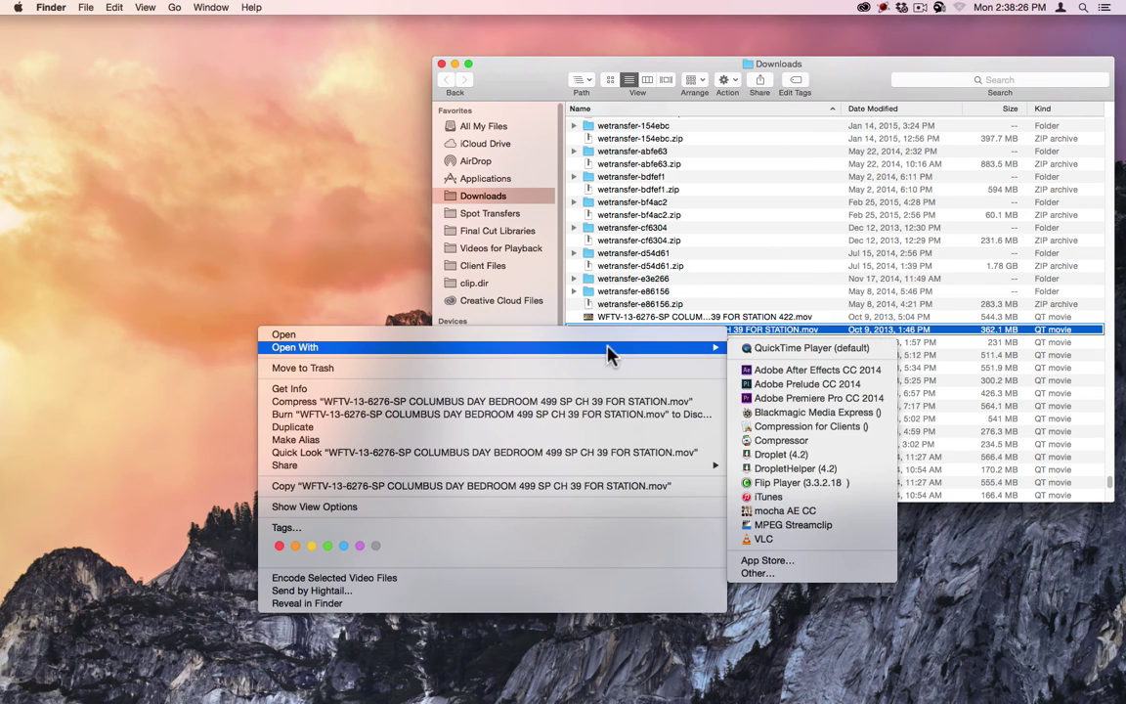
pyautogui.click(844, 530)
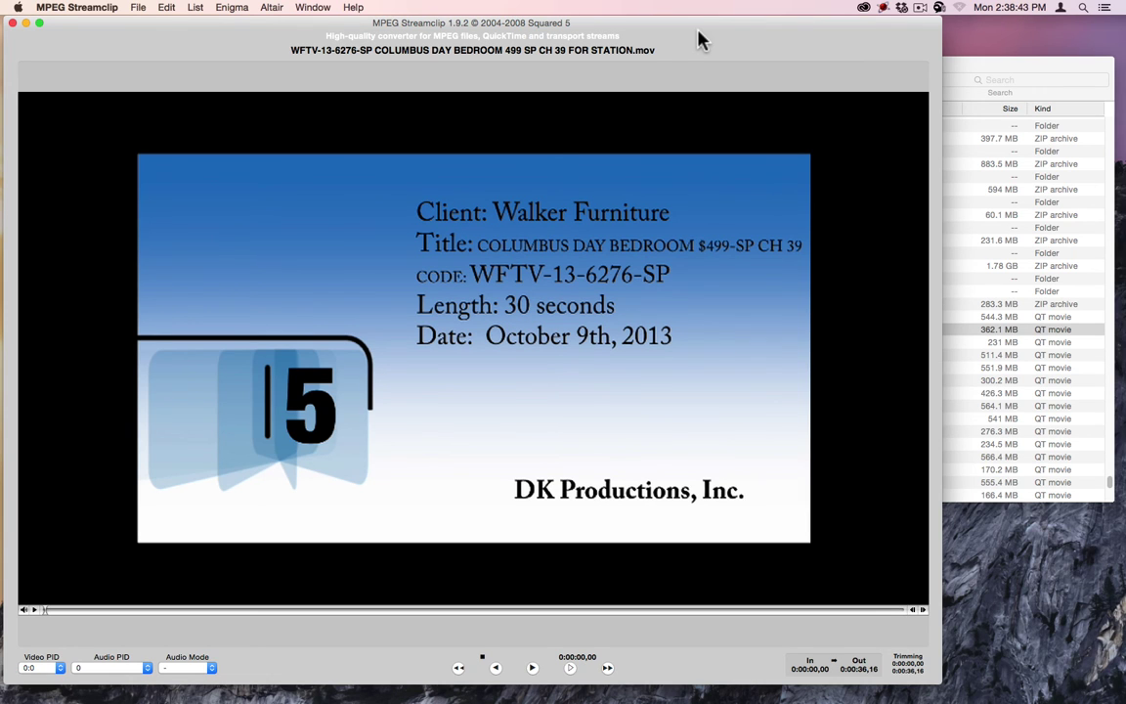
# Load the DVD to Final Cut Pro export preset, leaving audio sample rate on Auto.
pyautogui.press('super+e')
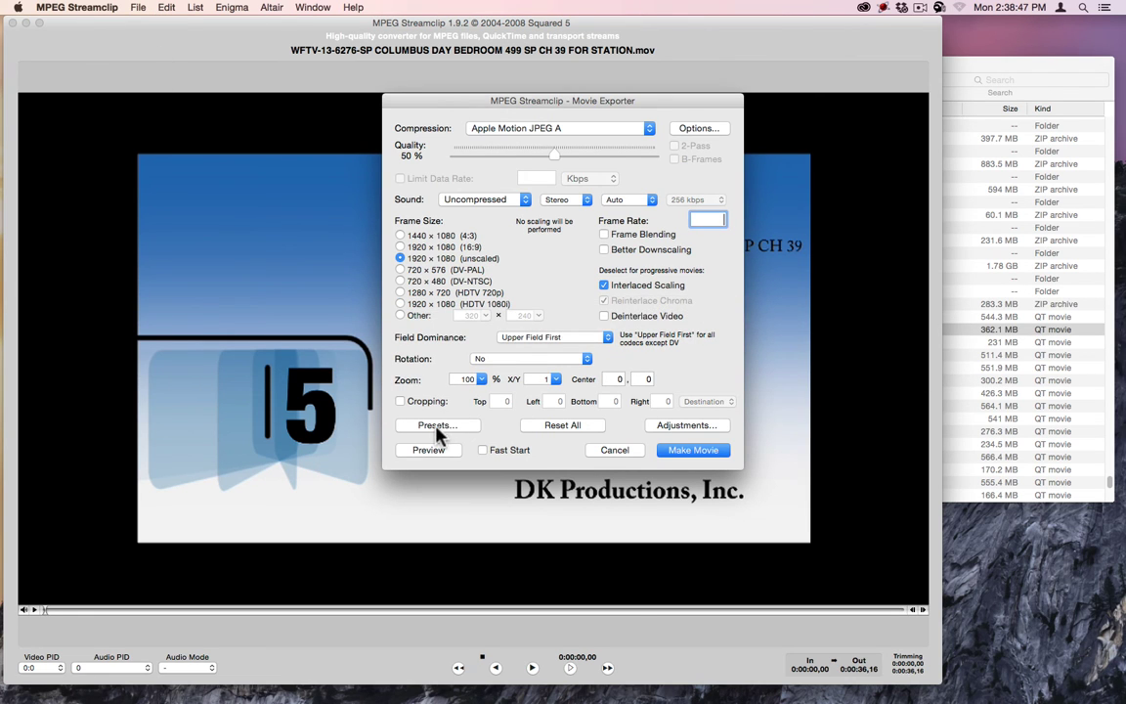
pyautogui.click(460, 424)
pyautogui.click(621, 279)
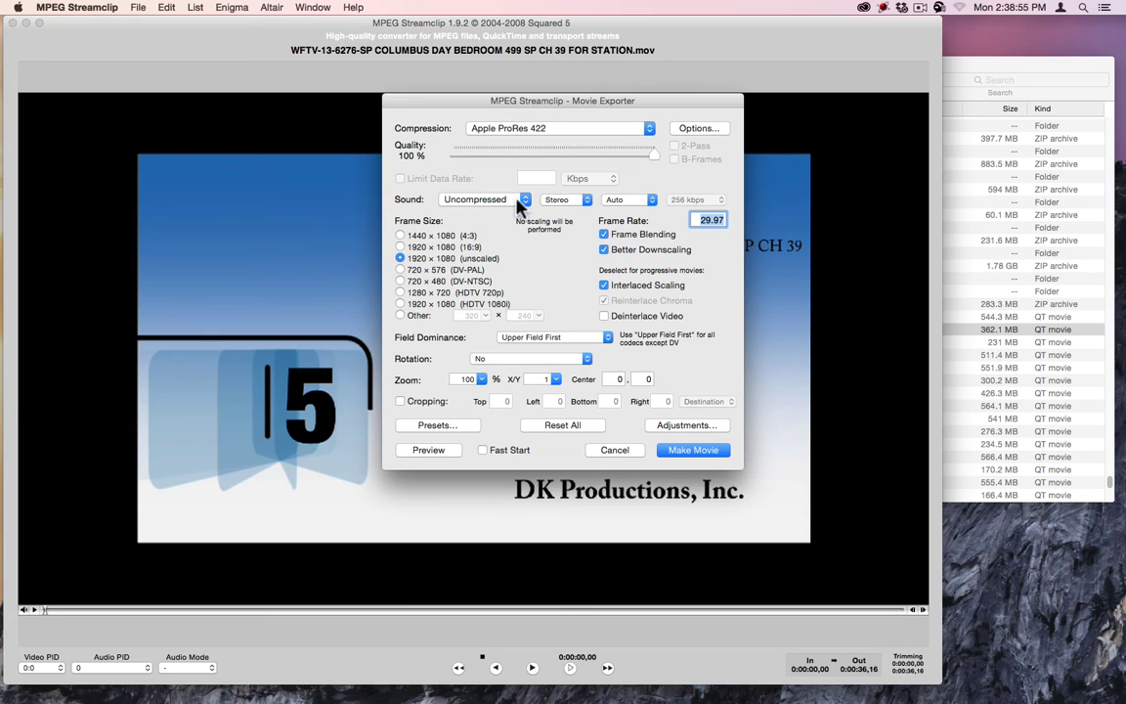
pyautogui.click(647, 200)
pyautogui.click(663, 194)
pyautogui.click(654, 201)
pyautogui.click(676, 178)
# Export as FOR STATION 422.mov to Downloads, replacing the old copy, then close the movie.
pyautogui.click(708, 455)
pyautogui.click(682, 455)
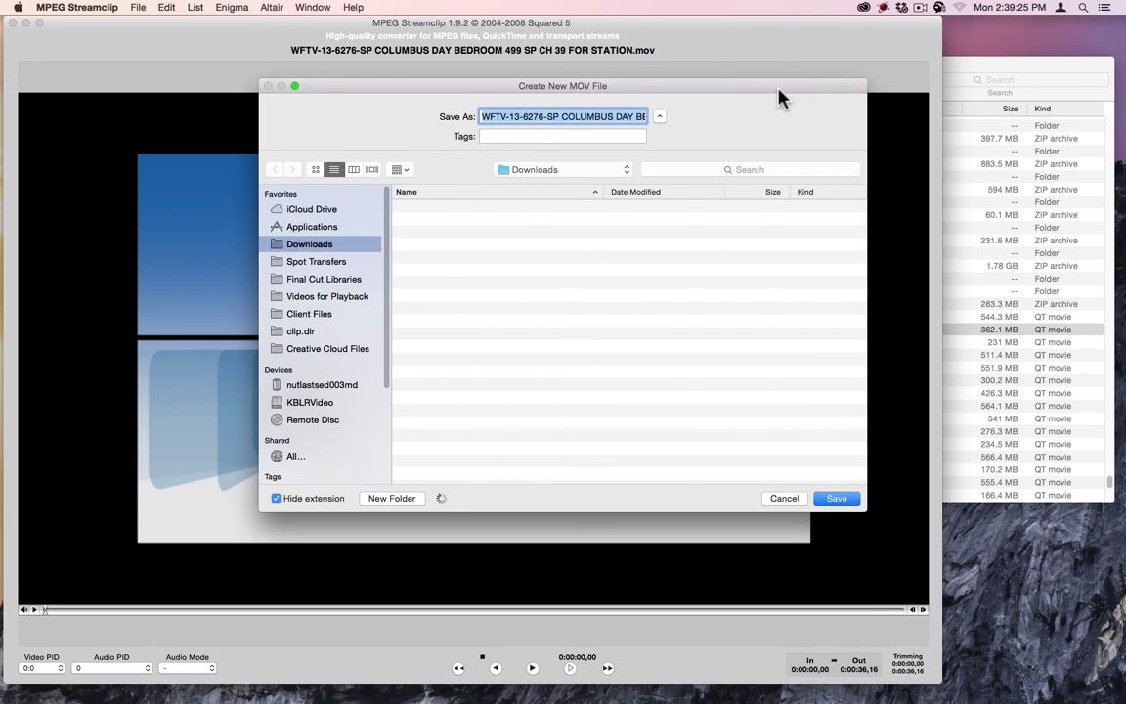
pyautogui.press('Right')
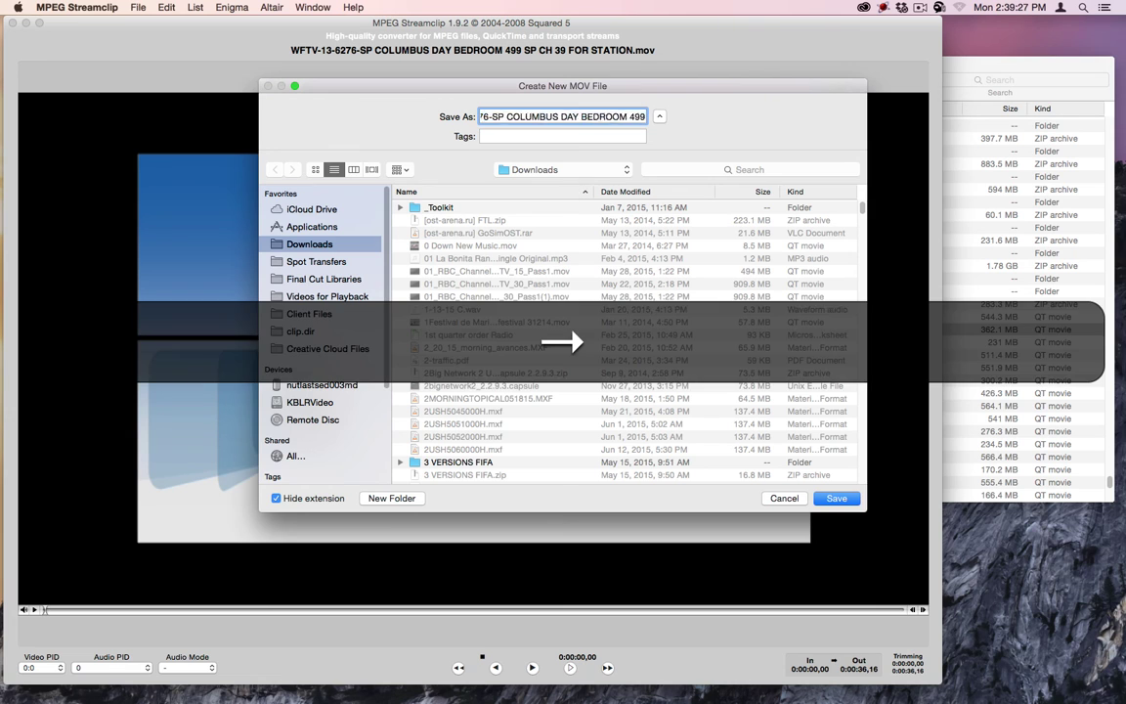
pyautogui.write('422')
pyautogui.press('Return')
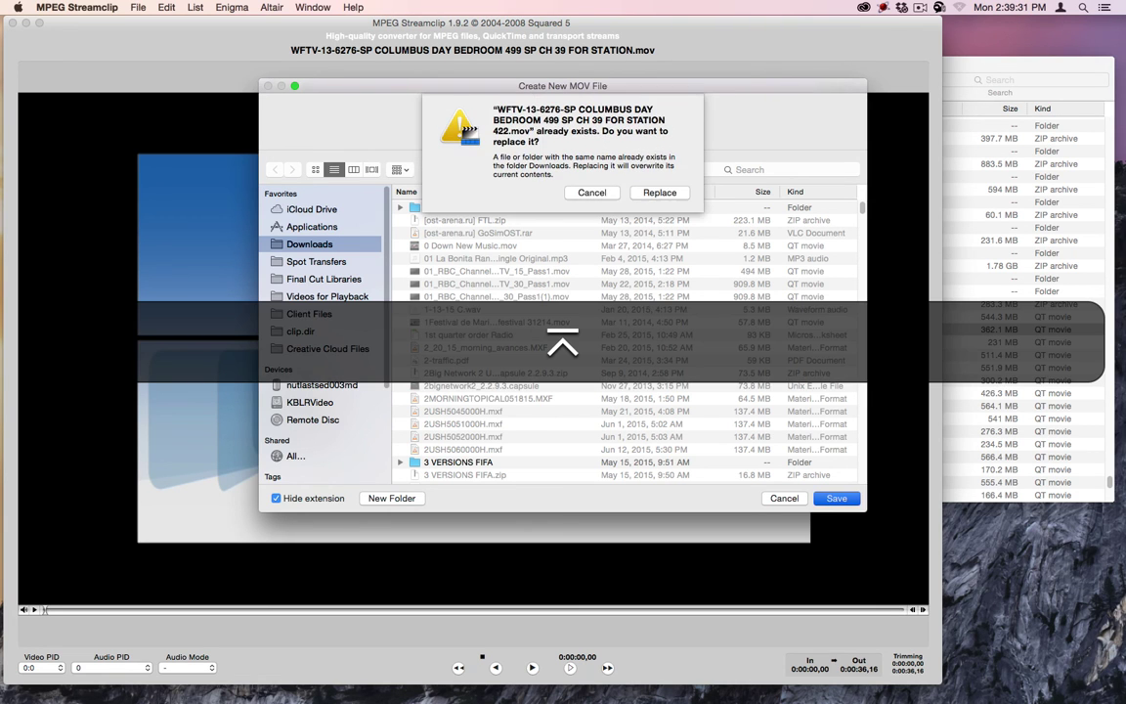
pyautogui.click(658, 188)
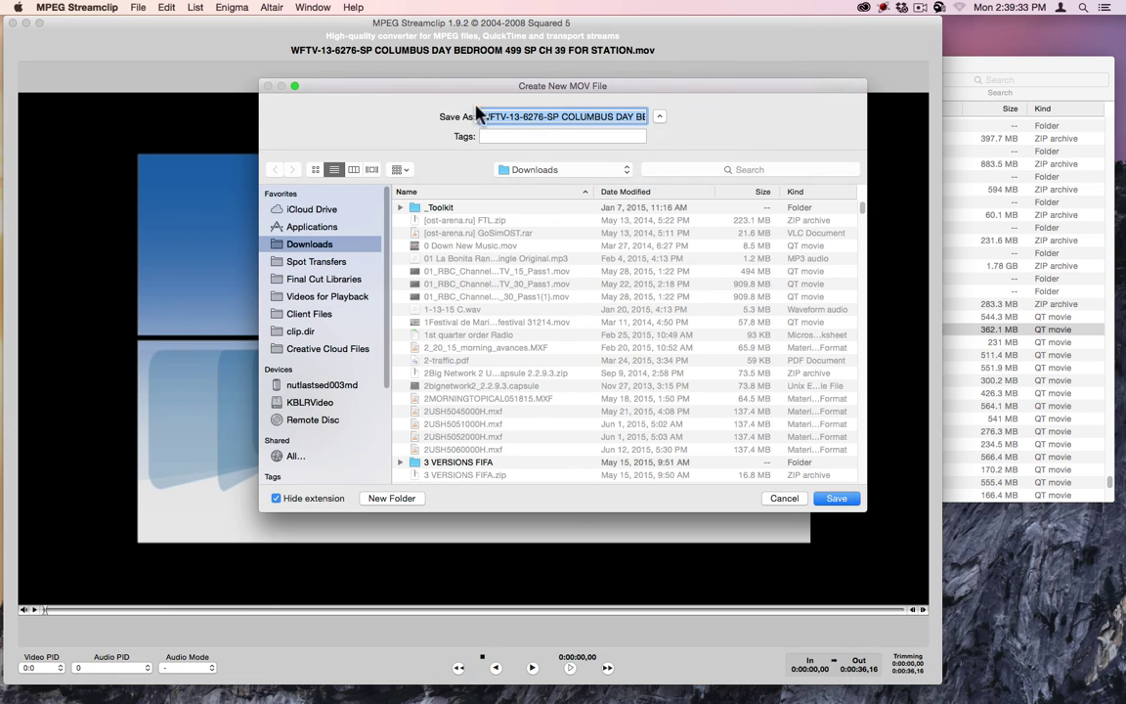
pyautogui.click(829, 498)
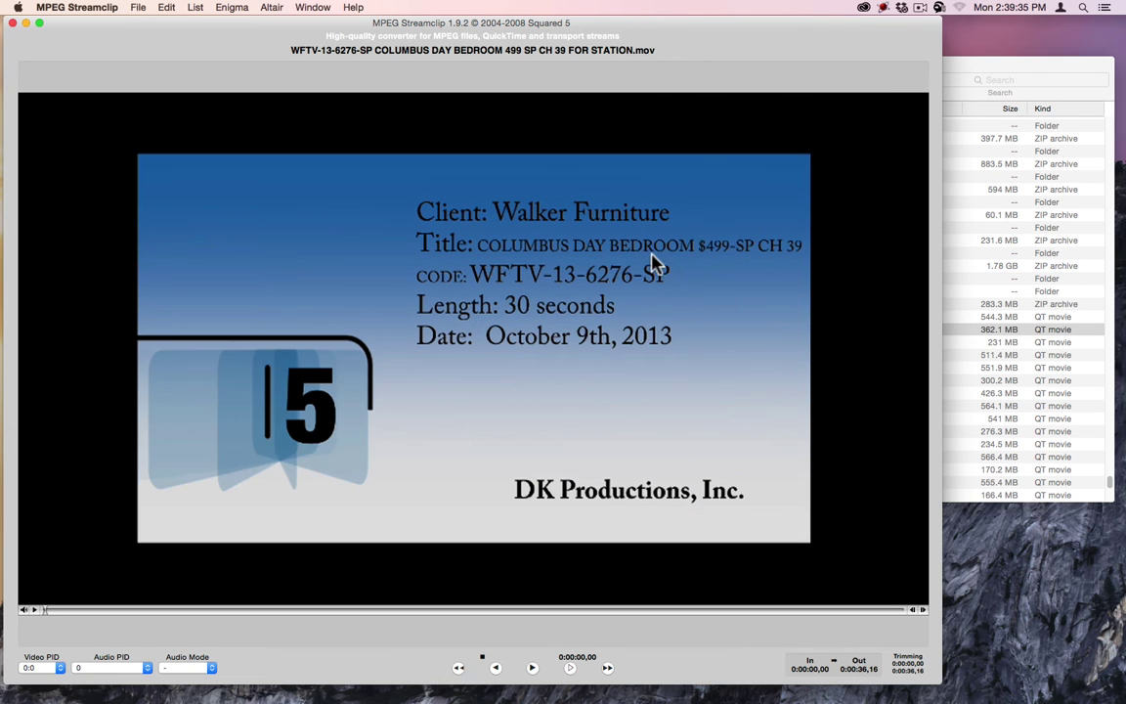
pyautogui.press('super+w')
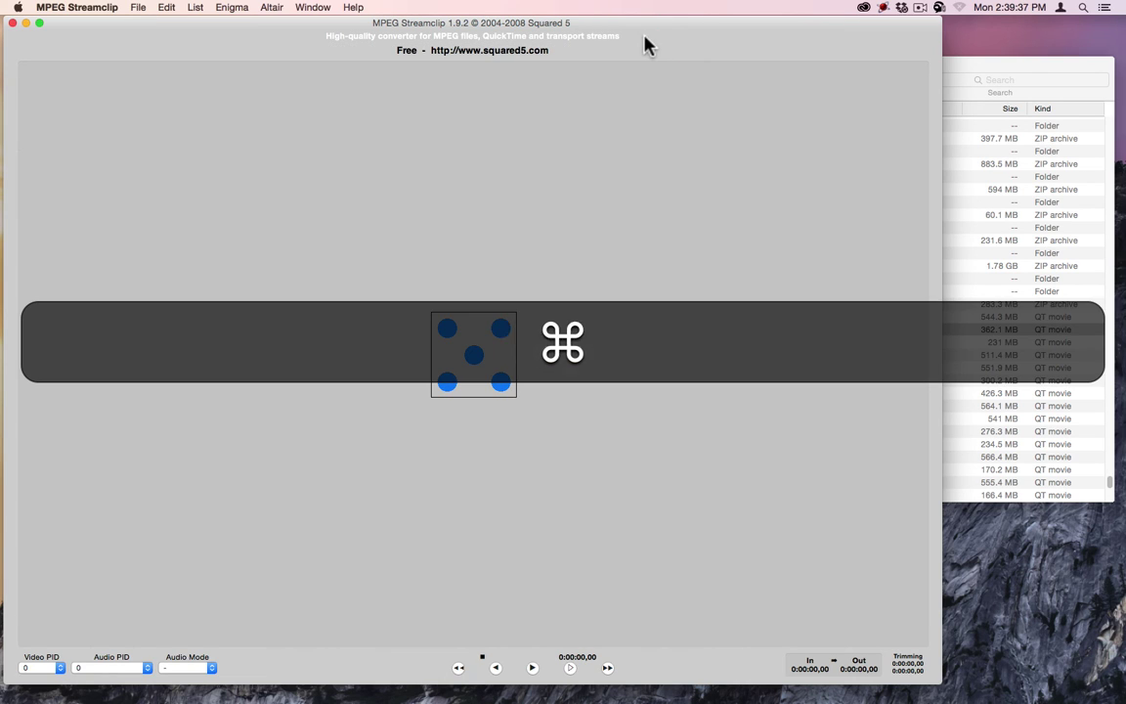
# Quit Streamclip, import the FOR STATION 422 movie into the event, and check import progress.
pyautogui.press('super+q')
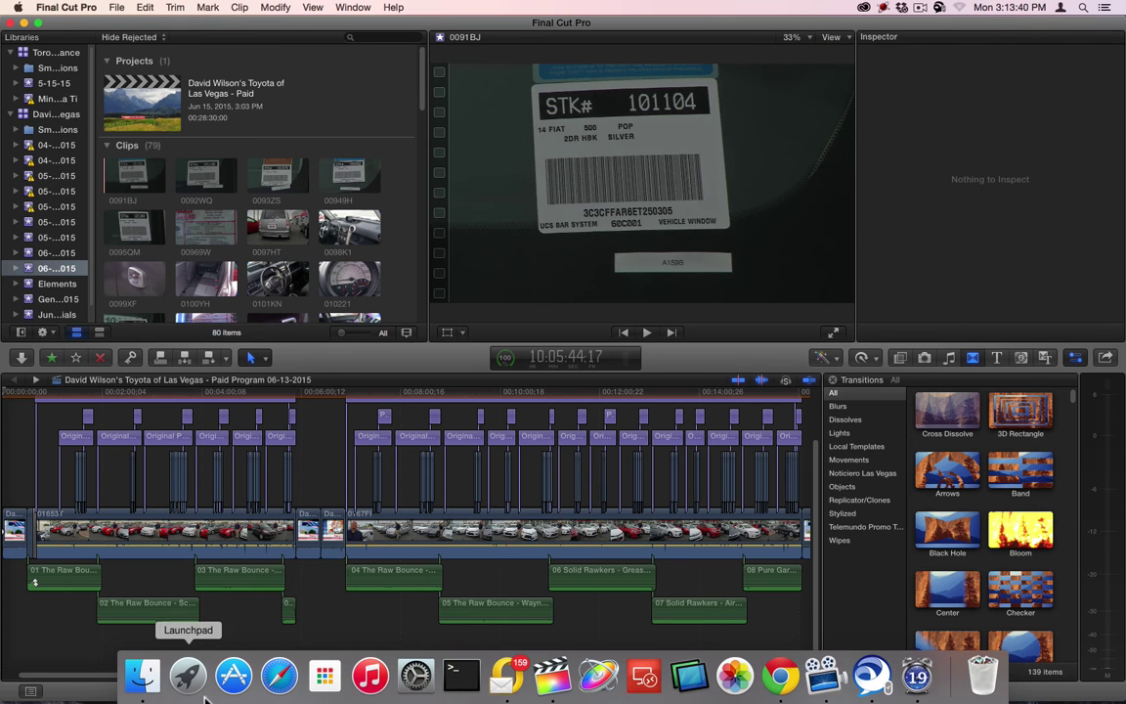
pyautogui.click(145, 678)
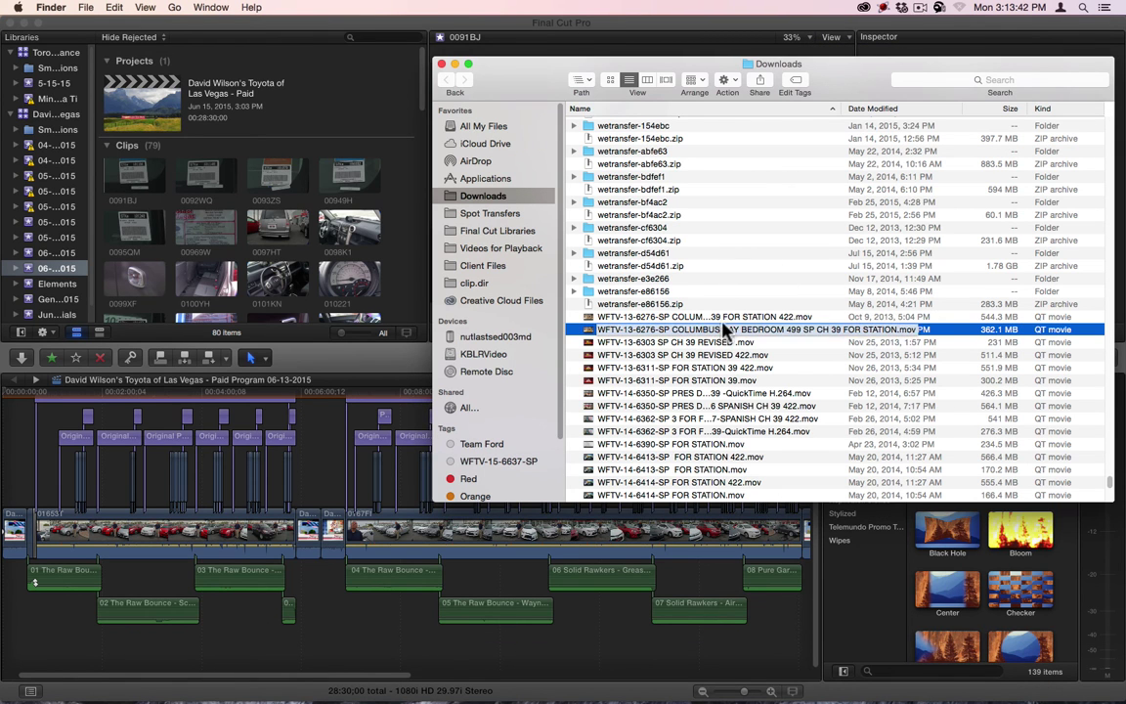
pyautogui.click(748, 317)
pyautogui.moveTo(747, 318); pyautogui.dragTo(402, 305)
pyautogui.click(492, 361)
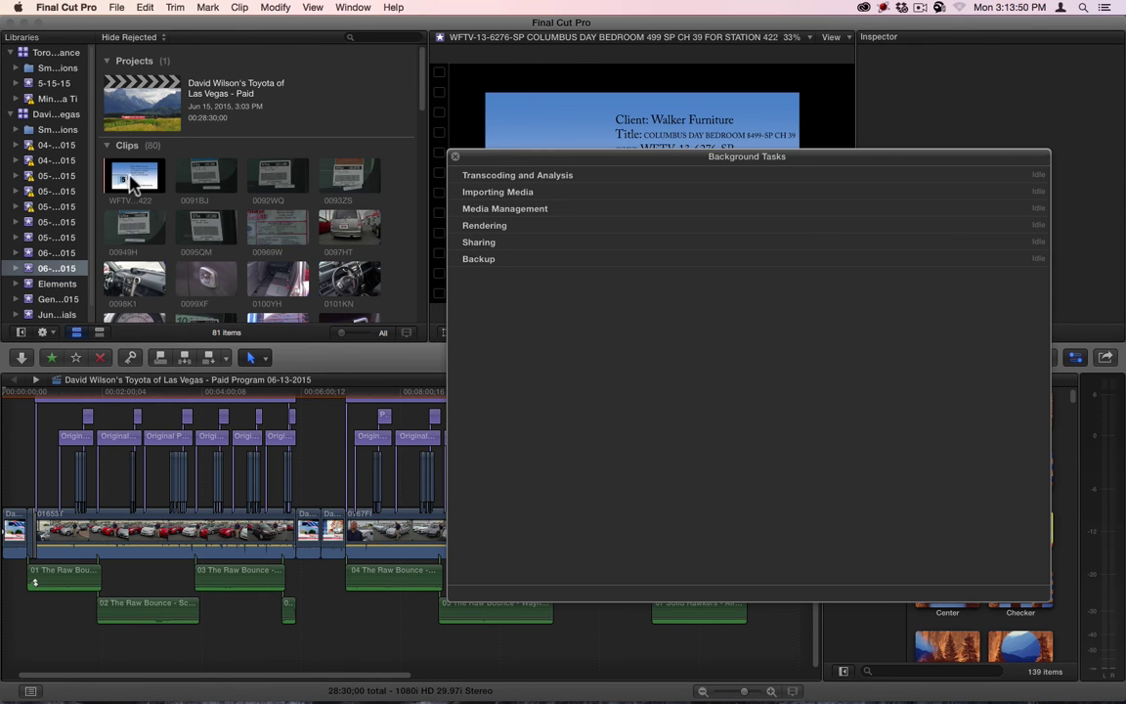
# Append the imported WFTV ProRes clip to the timeline's end and play it back.
pyautogui.click(118, 164)
pyautogui.press('e')
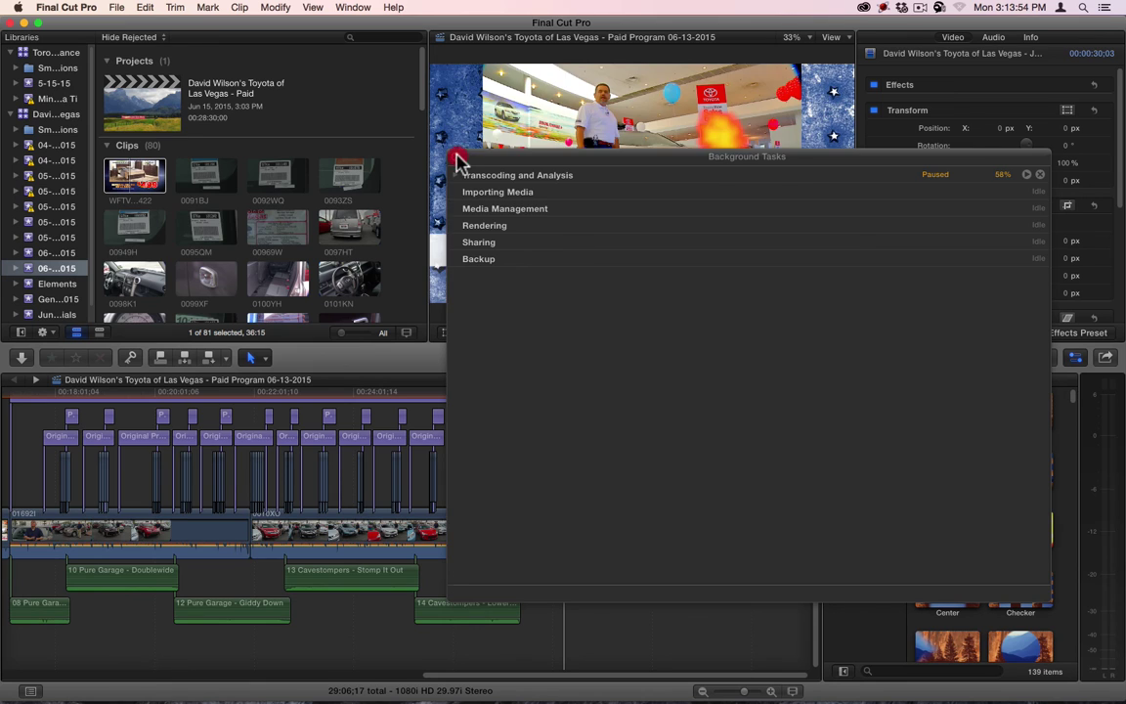
pyautogui.click(455, 156)
pyautogui.click(583, 528)
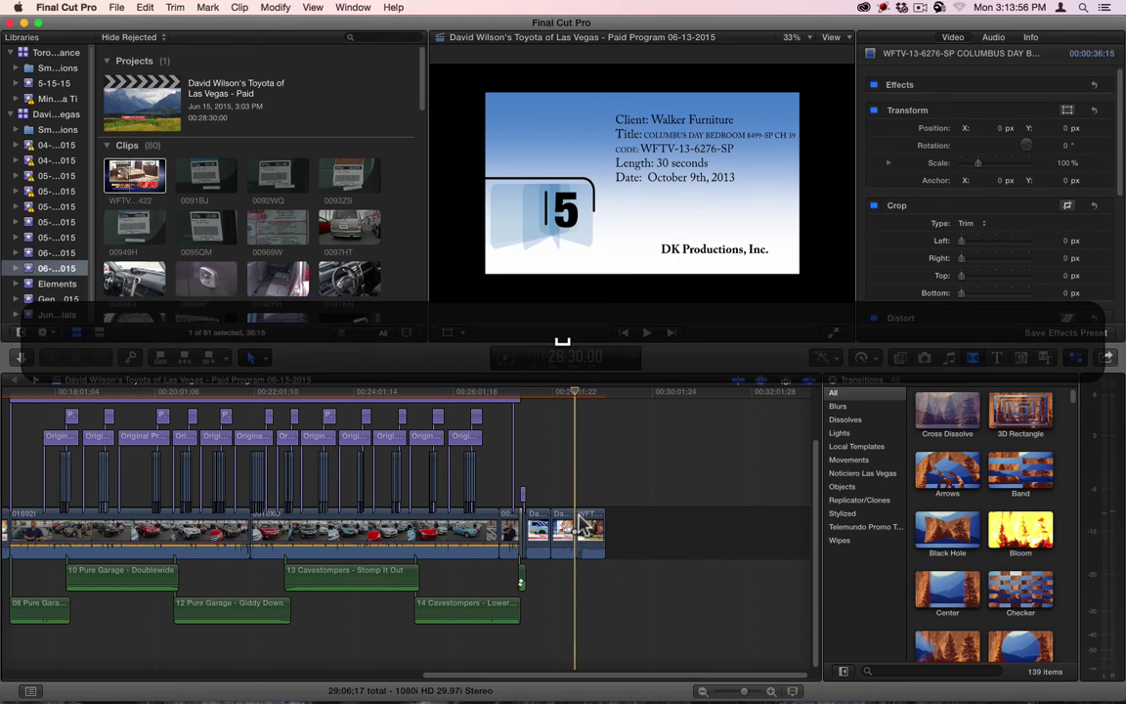
pyautogui.press('space')
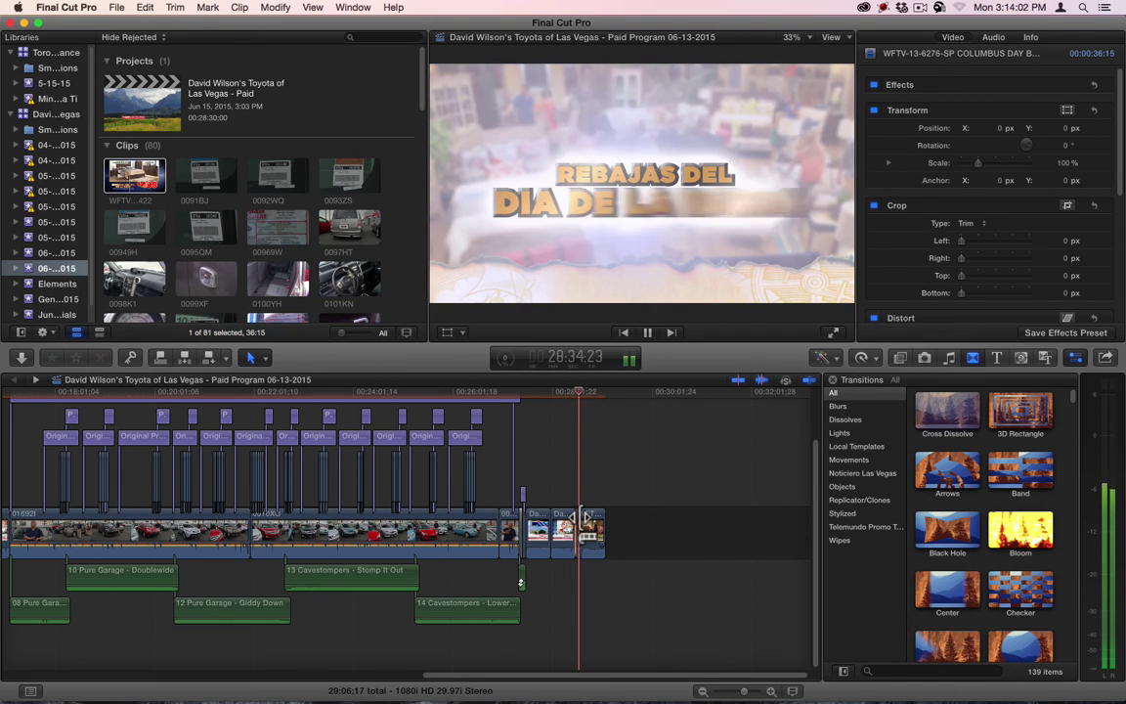
pyautogui.press('space')
# Check Background Tasks and resume the transcoding task.
pyautogui.click(502, 359)
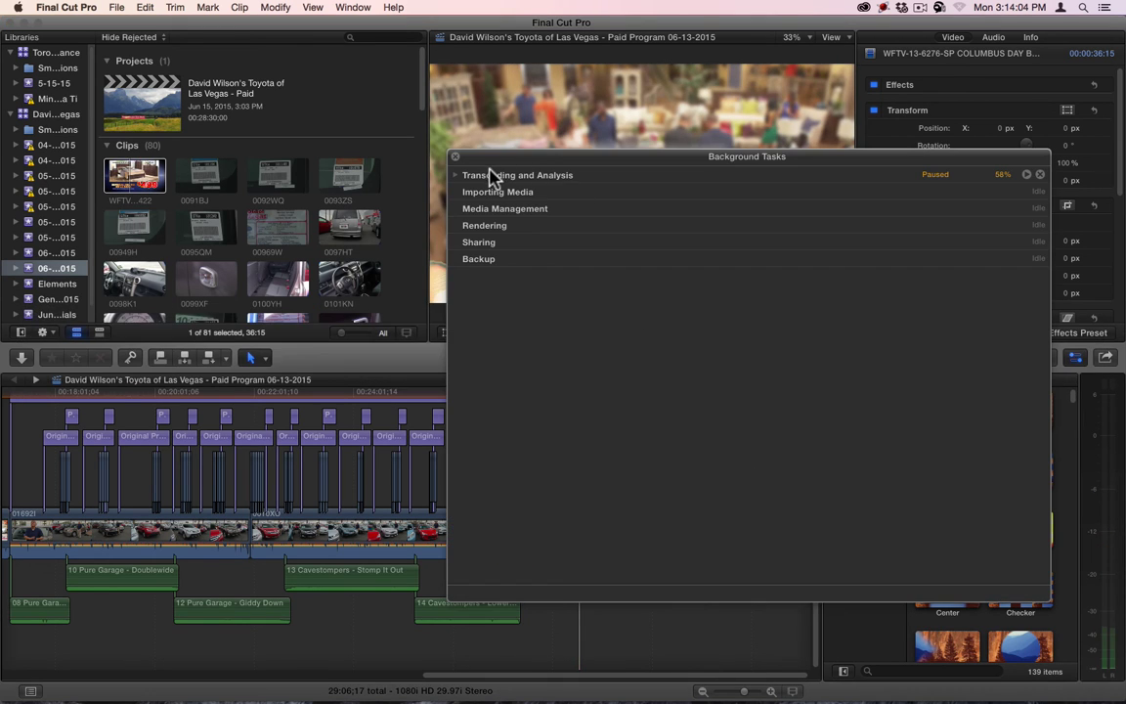
pyautogui.click(455, 176)
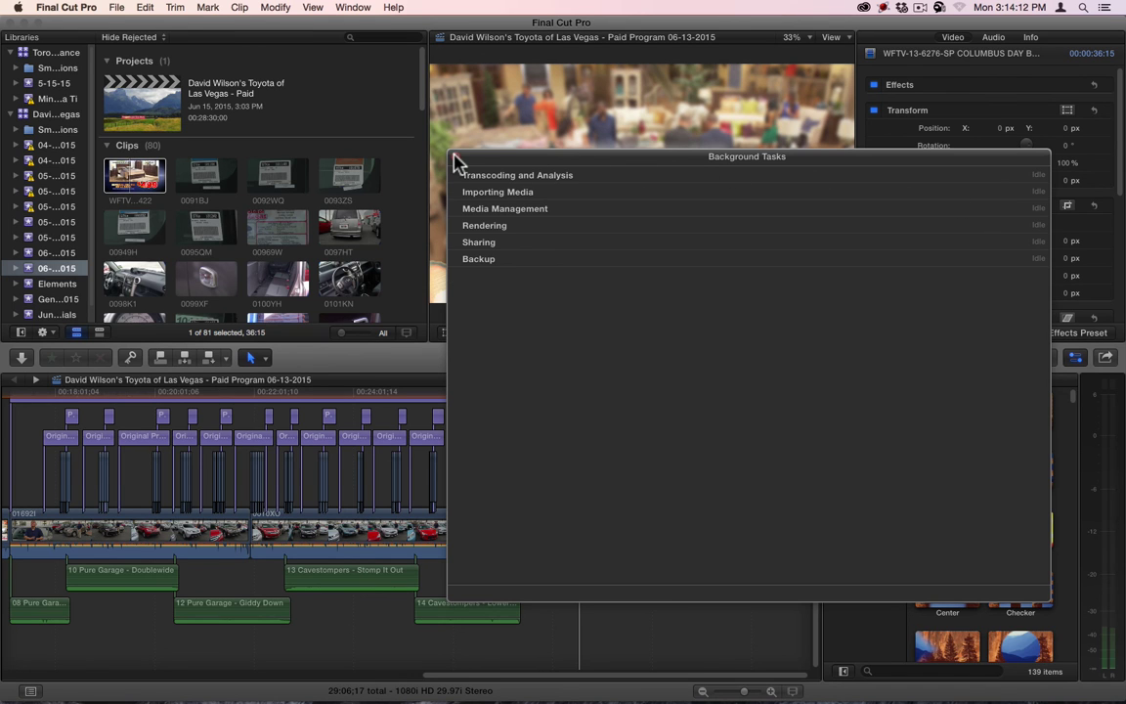
pyautogui.click(455, 157)
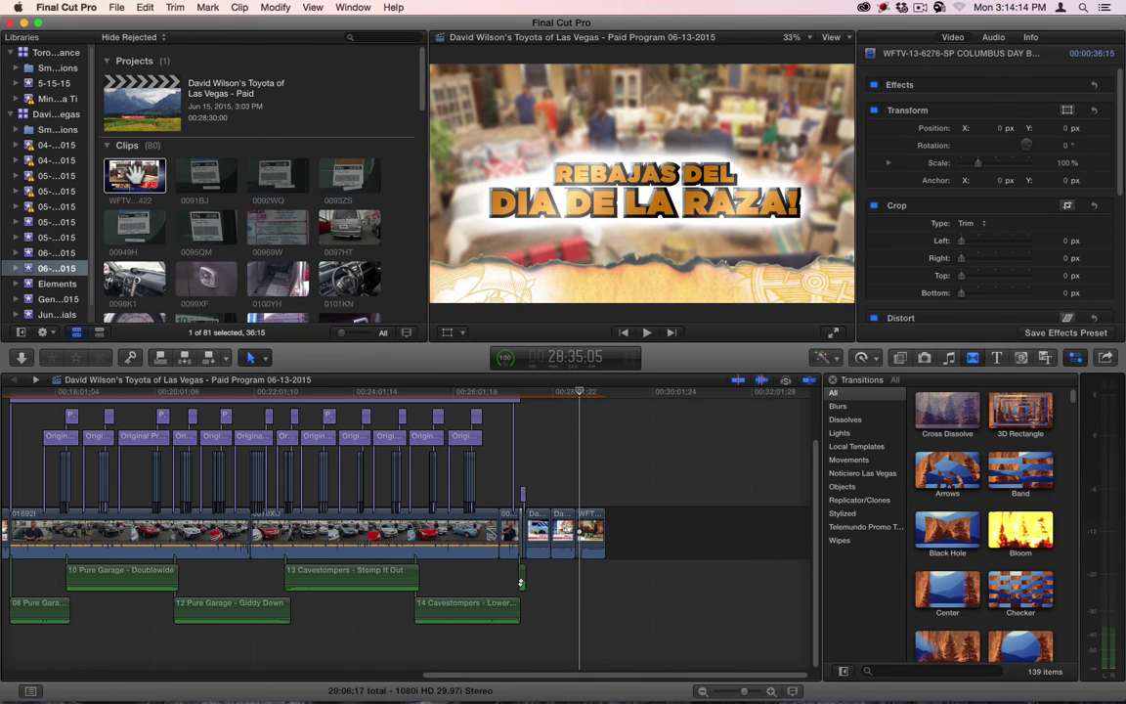
# Delete the WFTV clip from the event clips and the timeline, moving its media to the trash.
pyautogui.click(133, 176)
pyautogui.press('super+BackSpace')
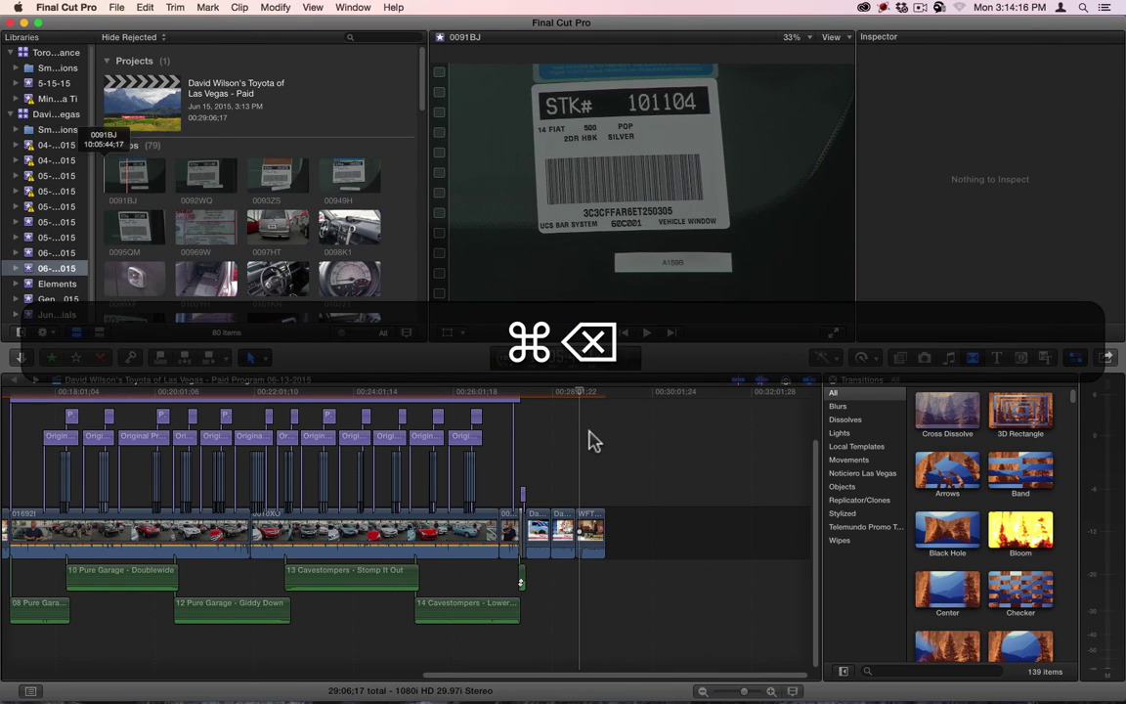
pyautogui.click(594, 547)
pyautogui.press('super+BackSpace')
pyautogui.press('BackSpace')
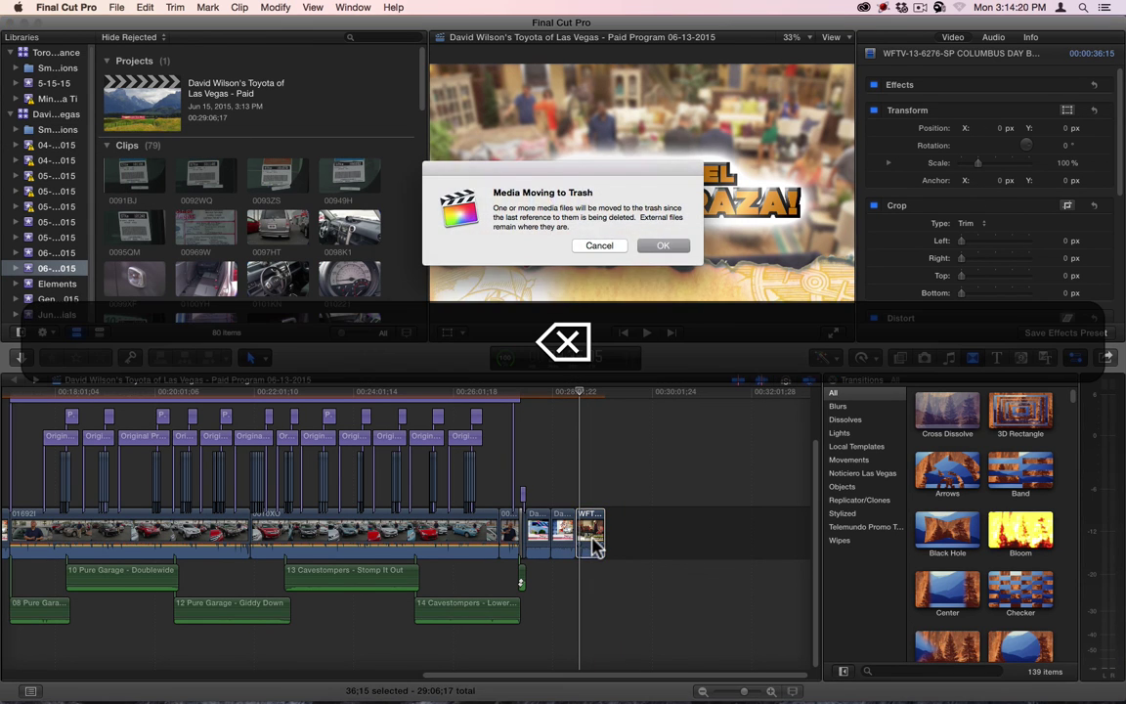
pyautogui.click(661, 247)
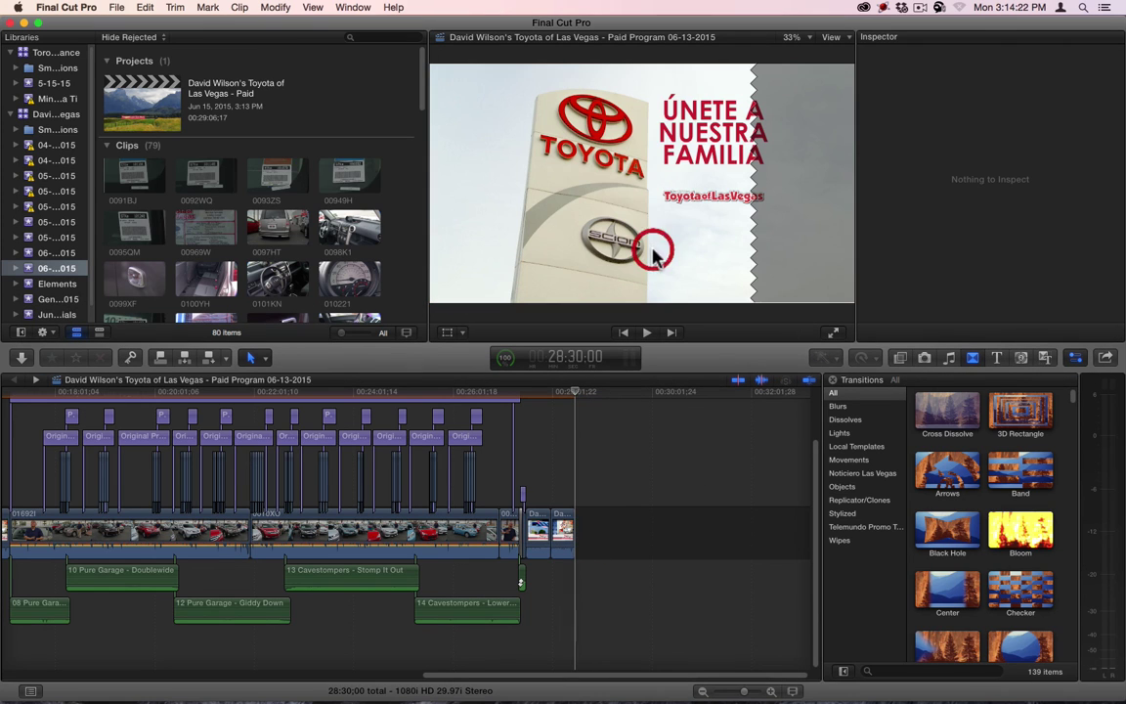